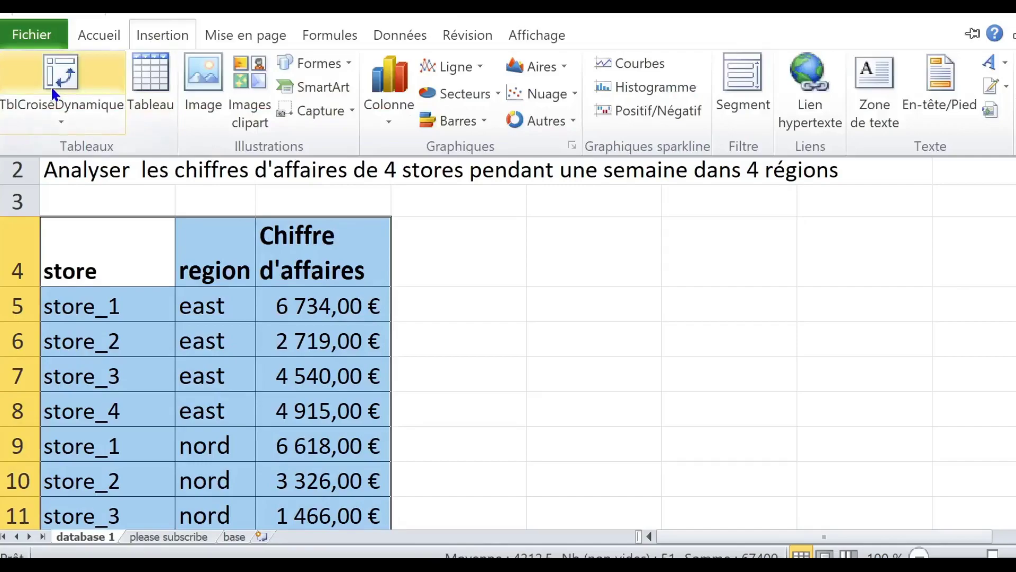
# Step: Create a pivot table on a new worksheet from the range A4:C20 of the database 1 sheet
pyautogui.click(584, 252)
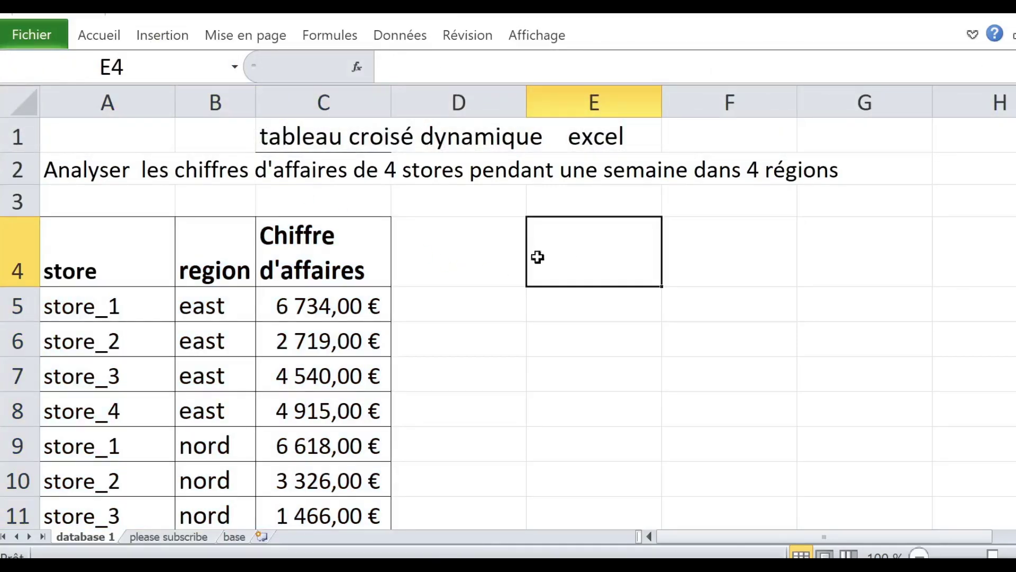
pyautogui.click(198, 346)
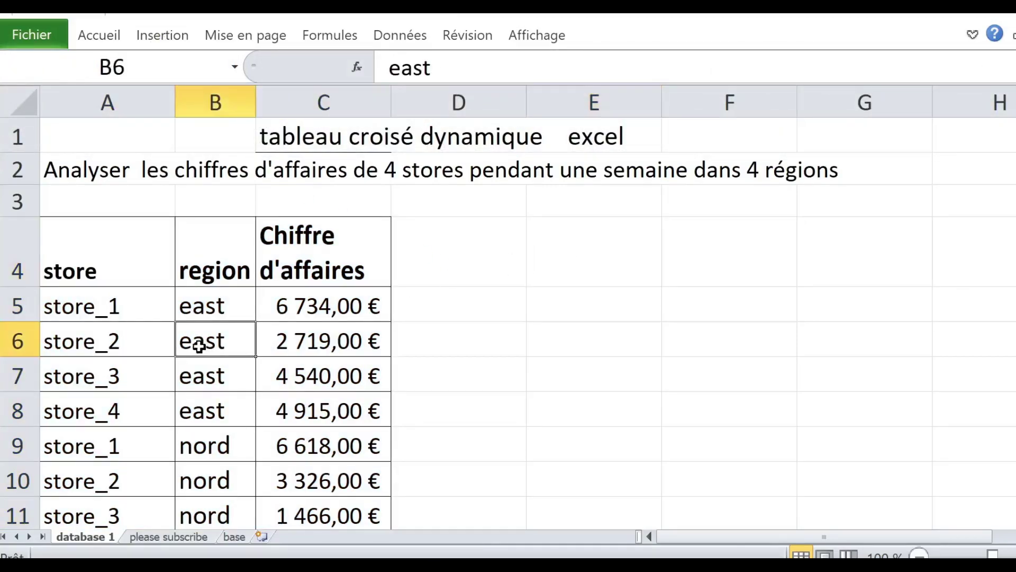
pyautogui.click(214, 296)
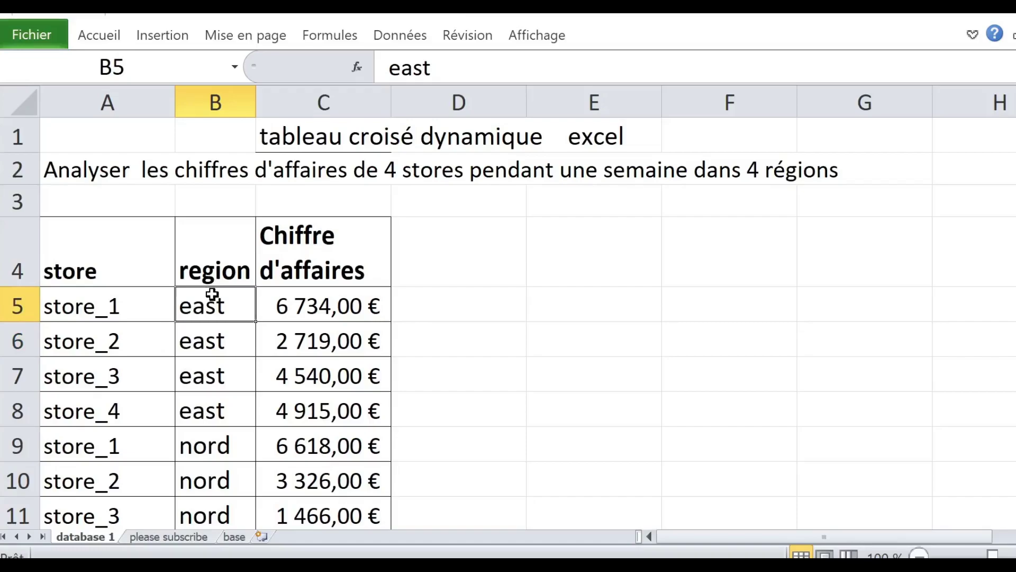
pyautogui.click(148, 310)
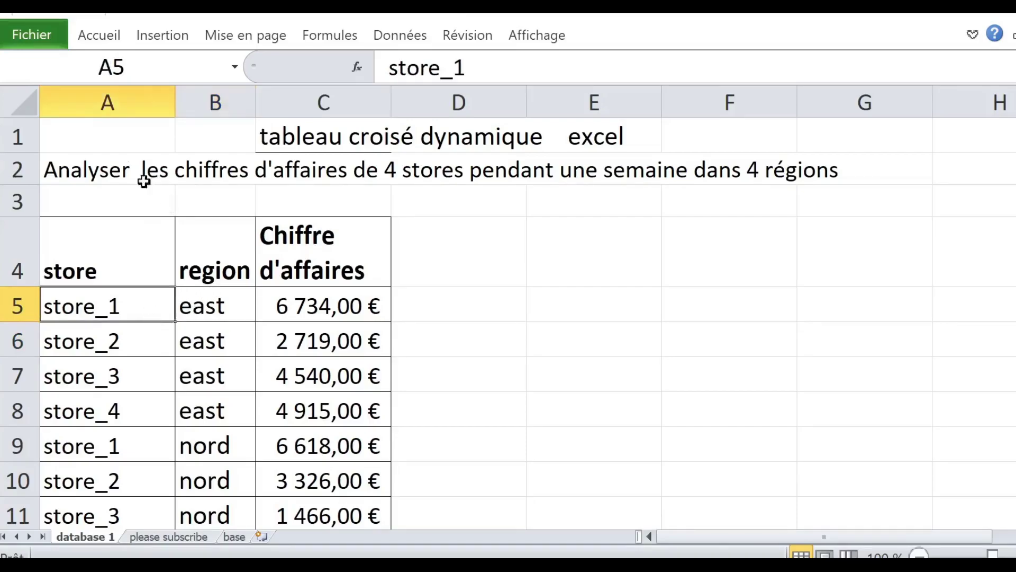
pyautogui.click(154, 33)
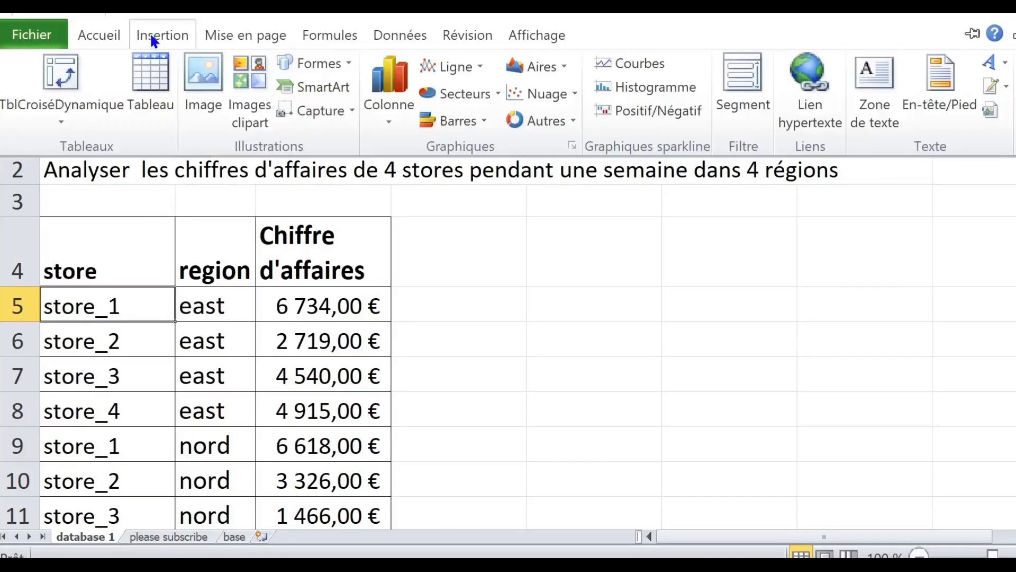
pyautogui.click(76, 75)
pyautogui.moveTo(744, 163); pyautogui.dragTo(458, 170)
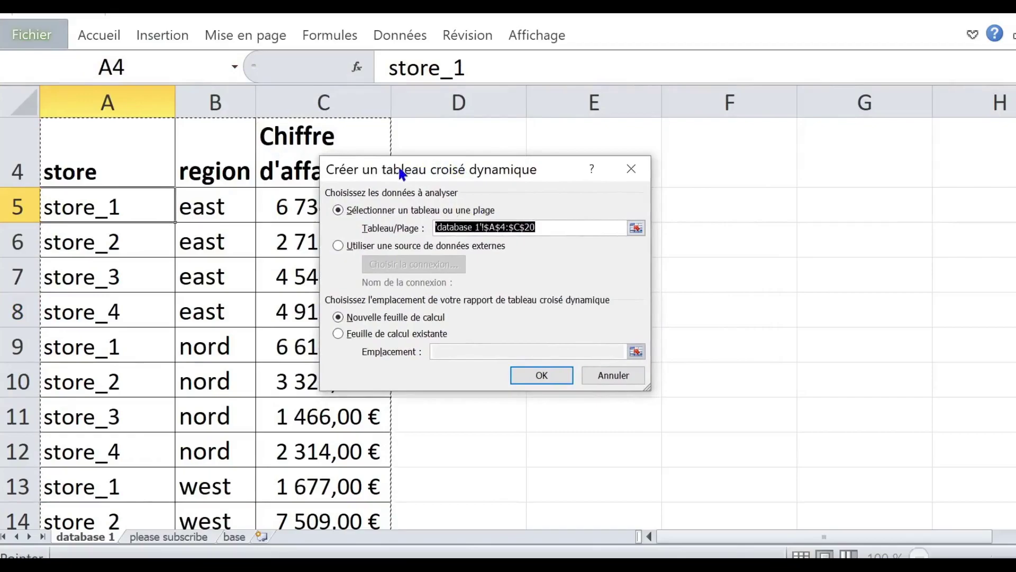
pyautogui.moveTo(494, 165); pyautogui.dragTo(493, 170)
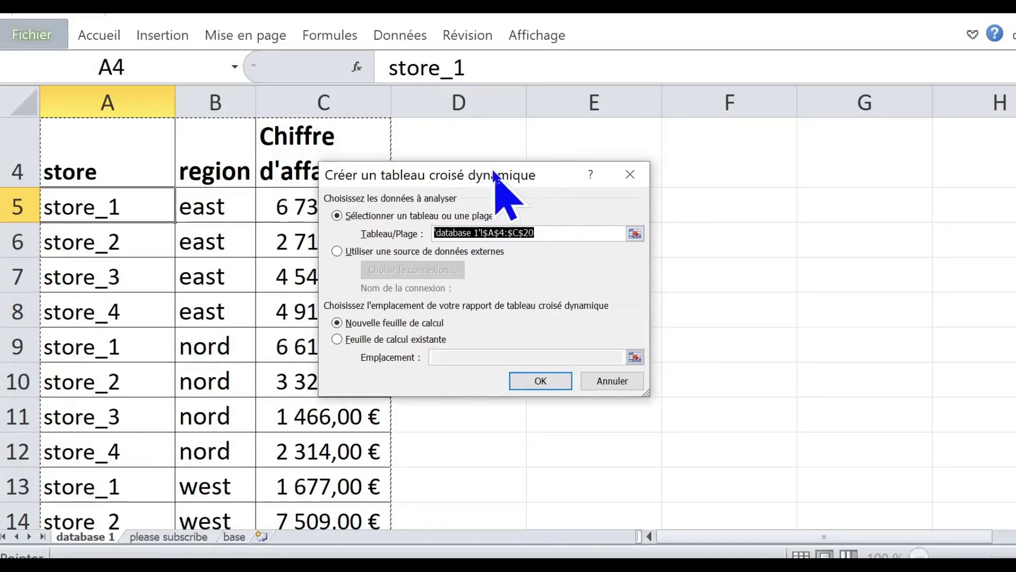
pyautogui.click(542, 229)
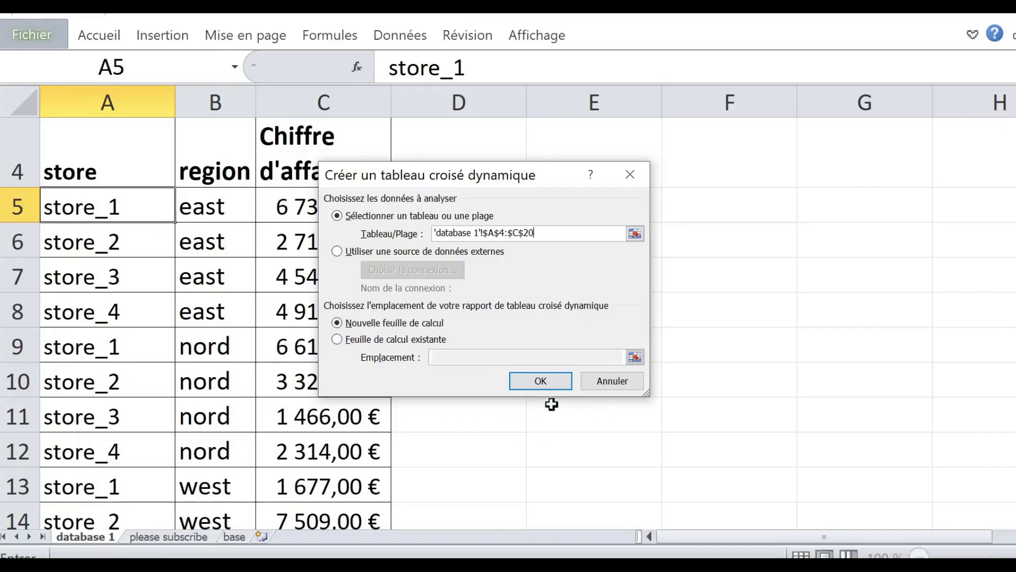
pyautogui.click(530, 382)
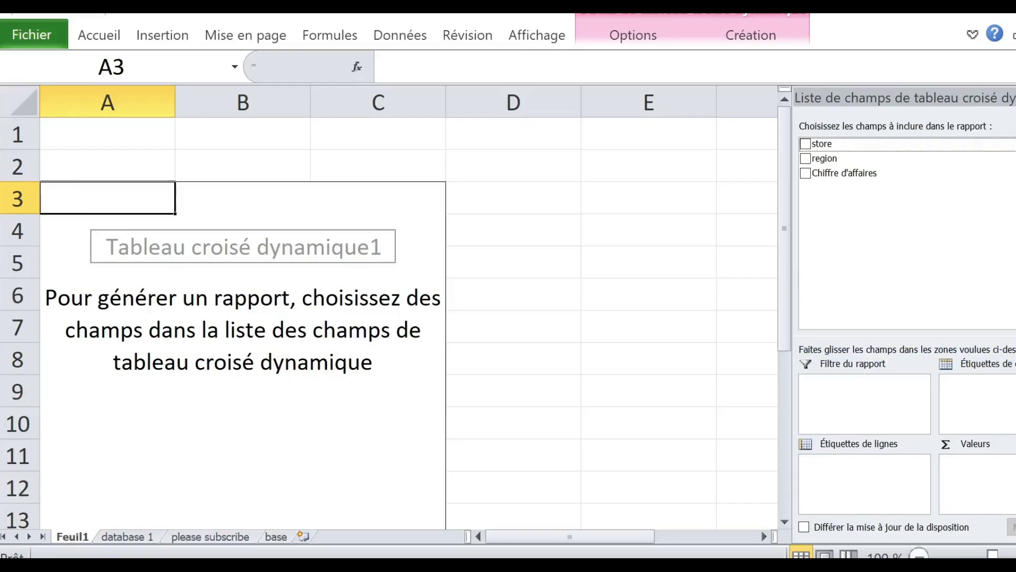
# Step: Place the store field in the pivot table's row labels and Chiffre d'affaires in its values
pyautogui.moveTo(821, 144); pyautogui.dragTo(847, 471)
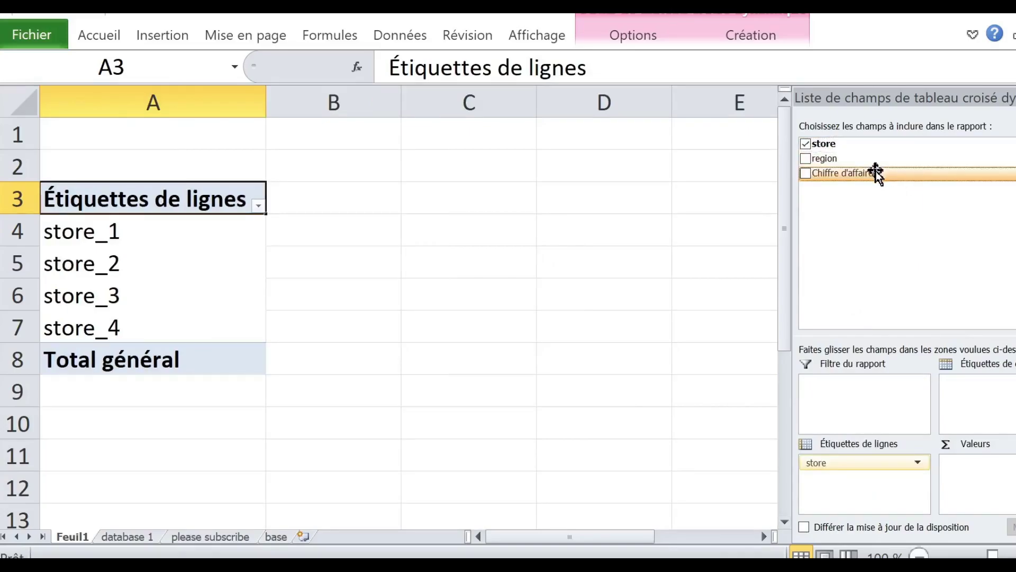
pyautogui.moveTo(876, 172); pyautogui.dragTo(998, 487)
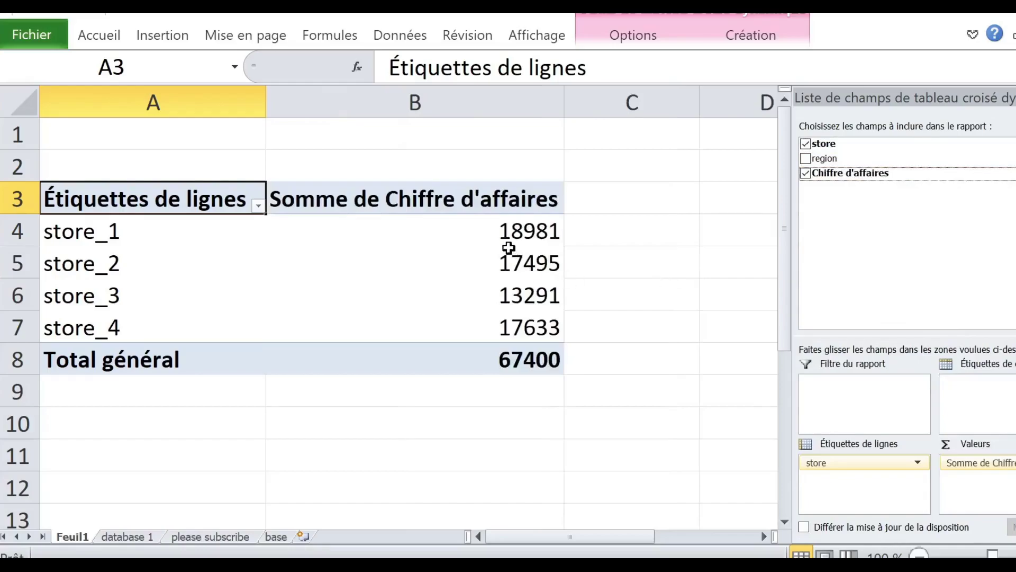
# Step: Format the revenue values per store as Monétaire with 2 decimals and the € symbol
pyautogui.click(508, 249)
pyautogui.click(465, 225)
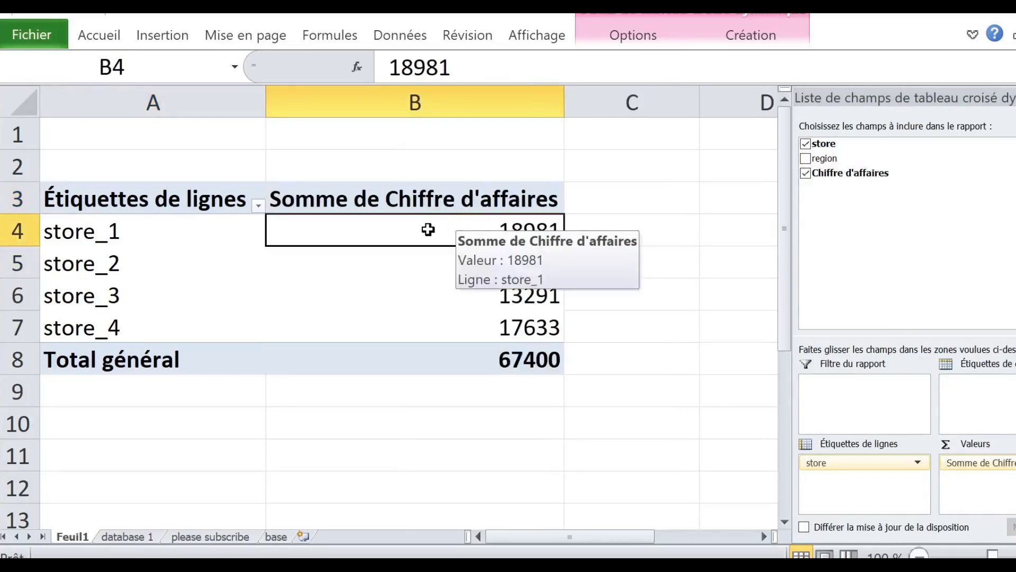
pyautogui.rightClick(429, 233)
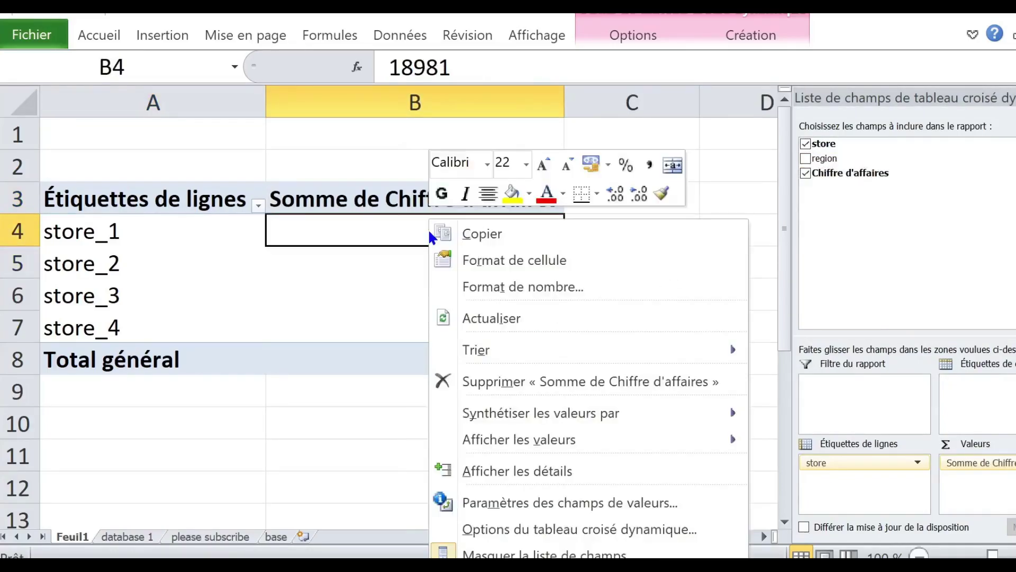
pyautogui.click(487, 288)
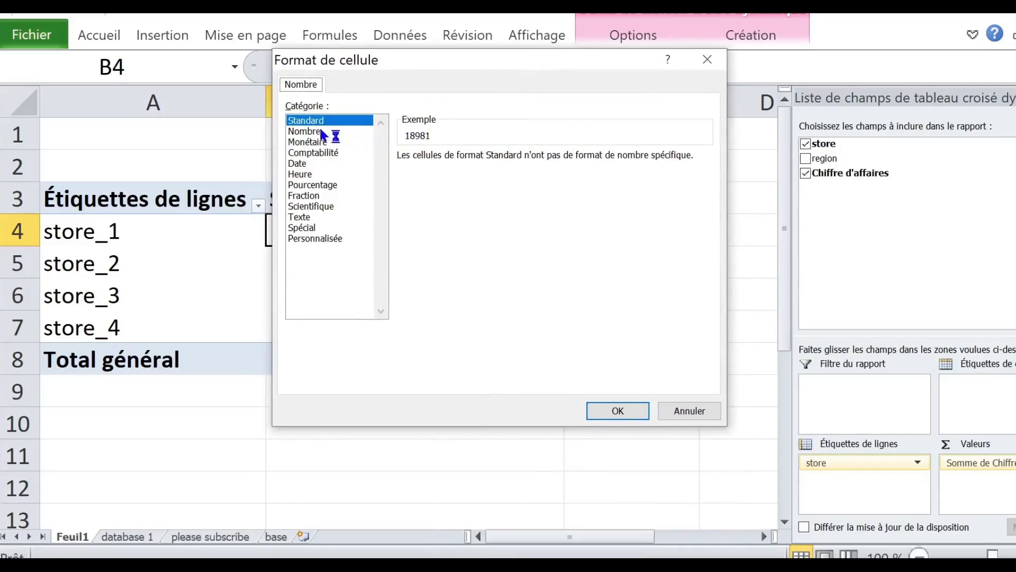
pyautogui.click(320, 142)
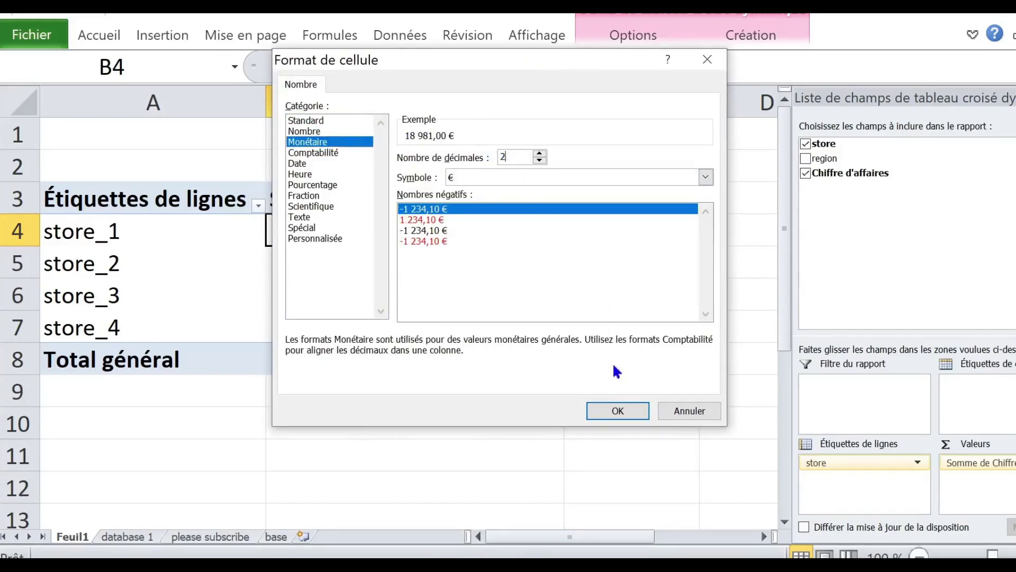
pyautogui.click(617, 411)
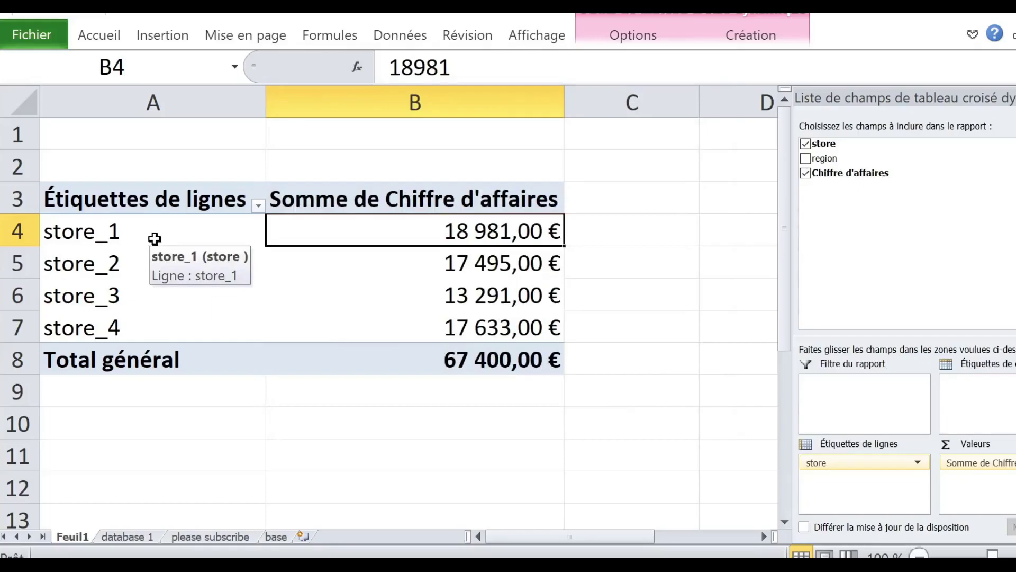
# Step: Clear the store and Chiffre d'affaires fields, and rebuild the pivot table with region as row labels and Chiffre d'affaires as values
pyautogui.click(139, 291)
pyautogui.click(157, 358)
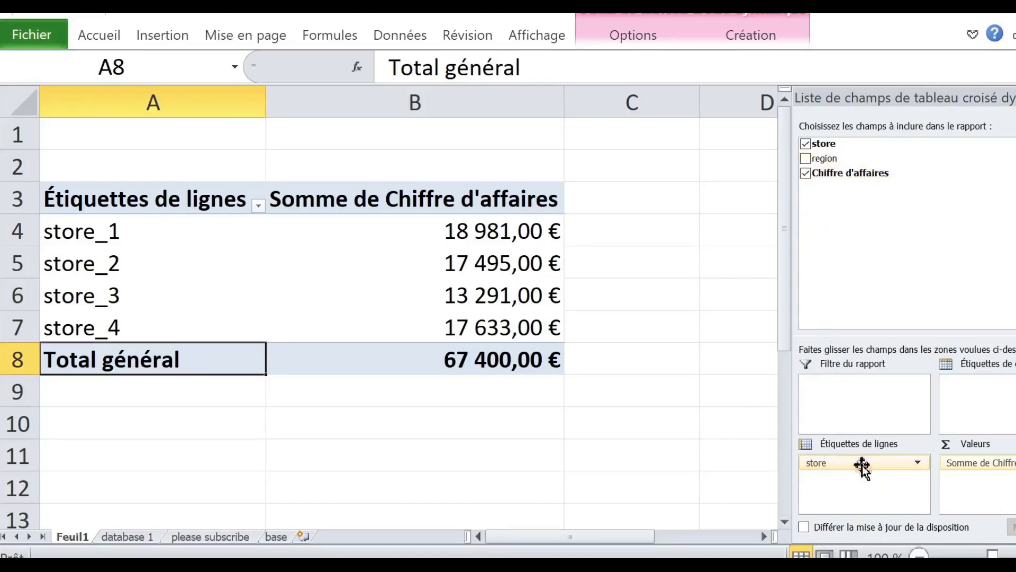
pyautogui.moveTo(841, 462); pyautogui.dragTo(715, 341)
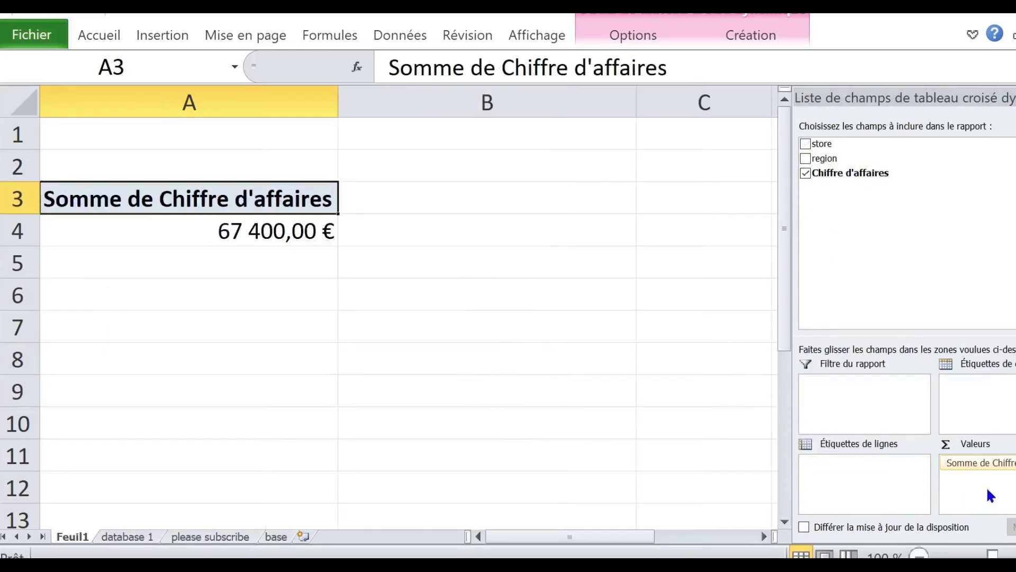
pyautogui.moveTo(990, 466); pyautogui.dragTo(706, 300)
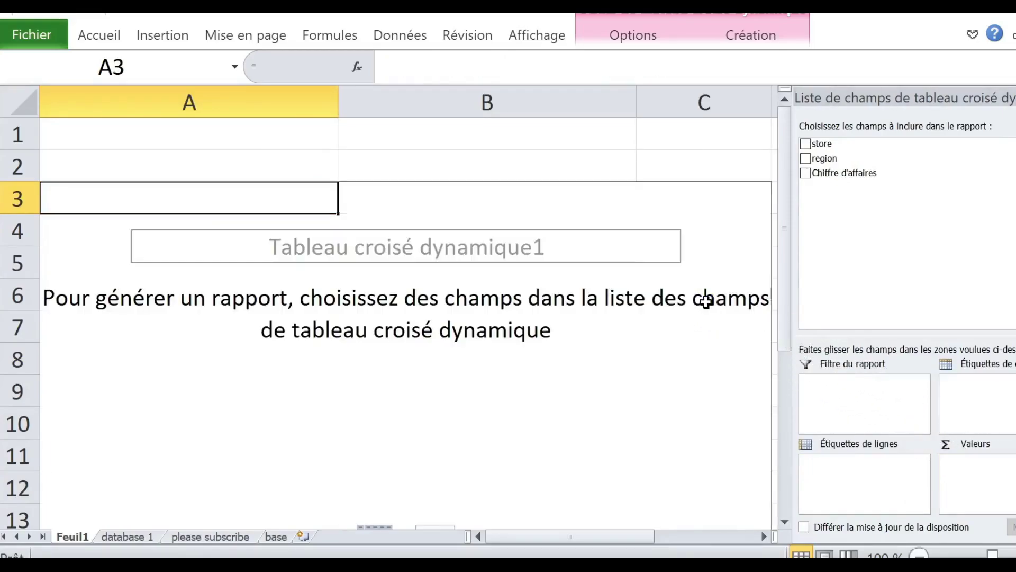
pyautogui.moveTo(828, 159); pyautogui.dragTo(838, 466)
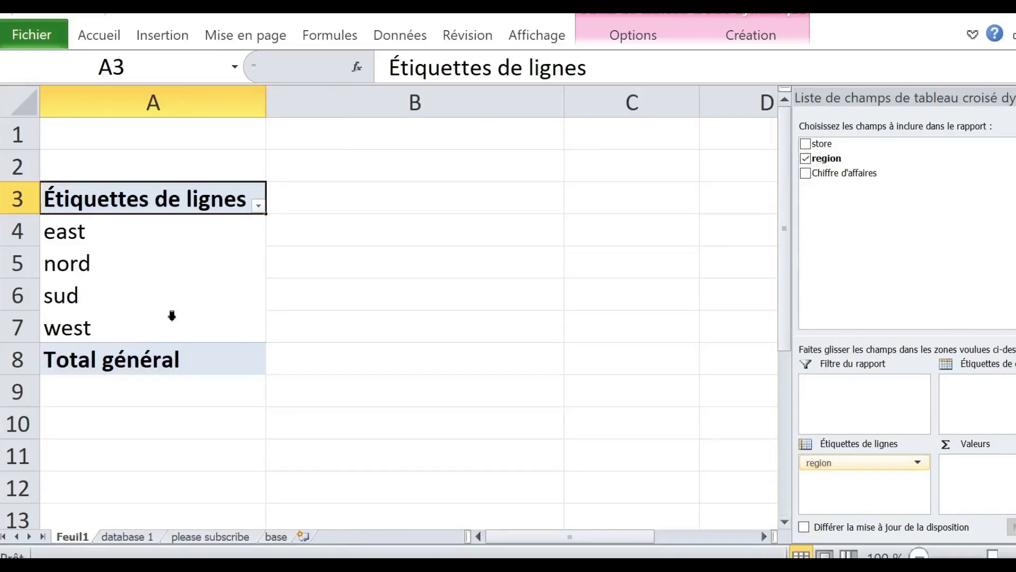
pyautogui.moveTo(857, 173); pyautogui.dragTo(983, 476)
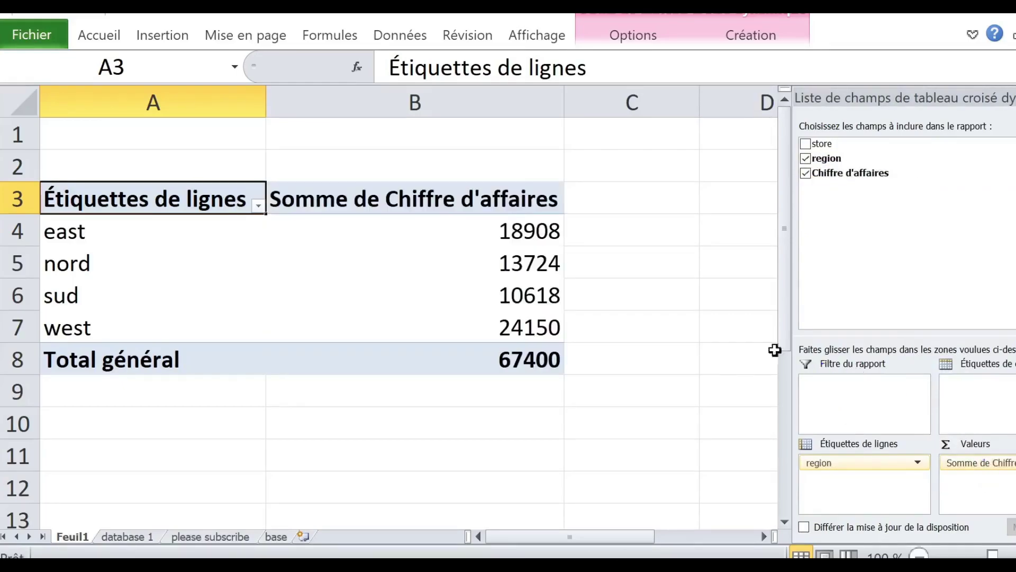
# Step: Format the revenue values per region as Monétaire with 2 decimals and the € symbol
pyautogui.click(482, 236)
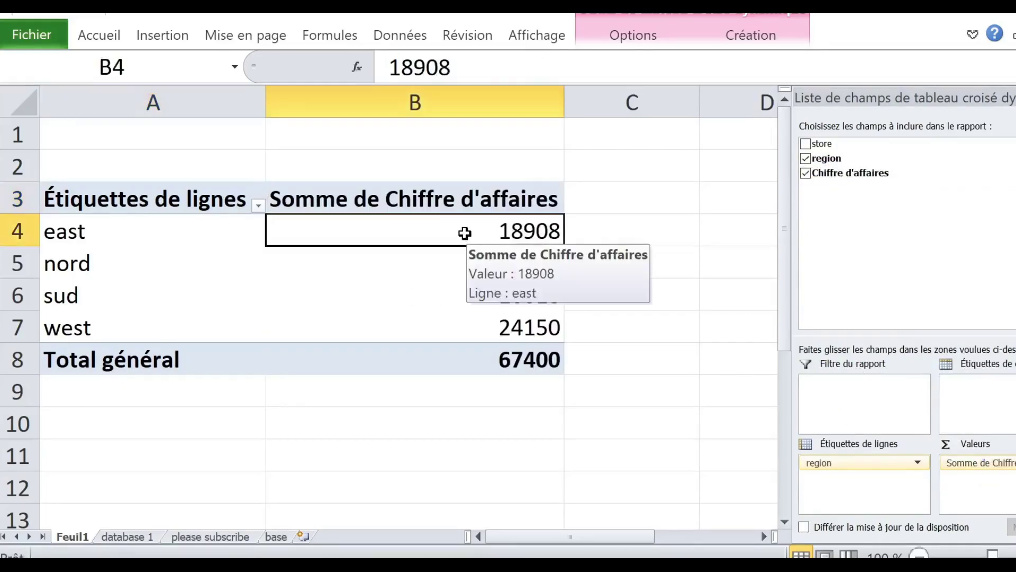
pyautogui.rightClick(465, 233)
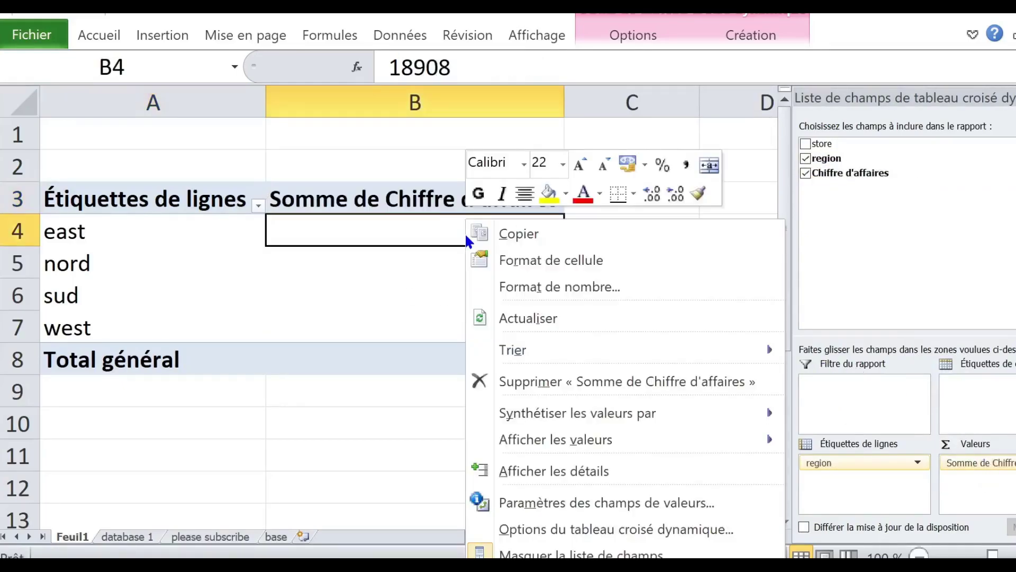
pyautogui.click(529, 286)
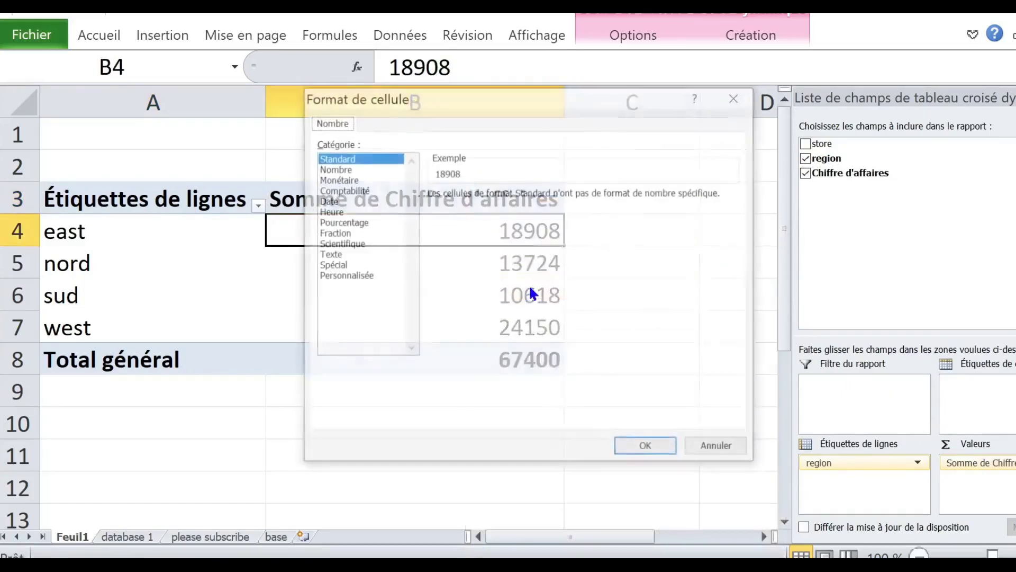
pyautogui.click(346, 180)
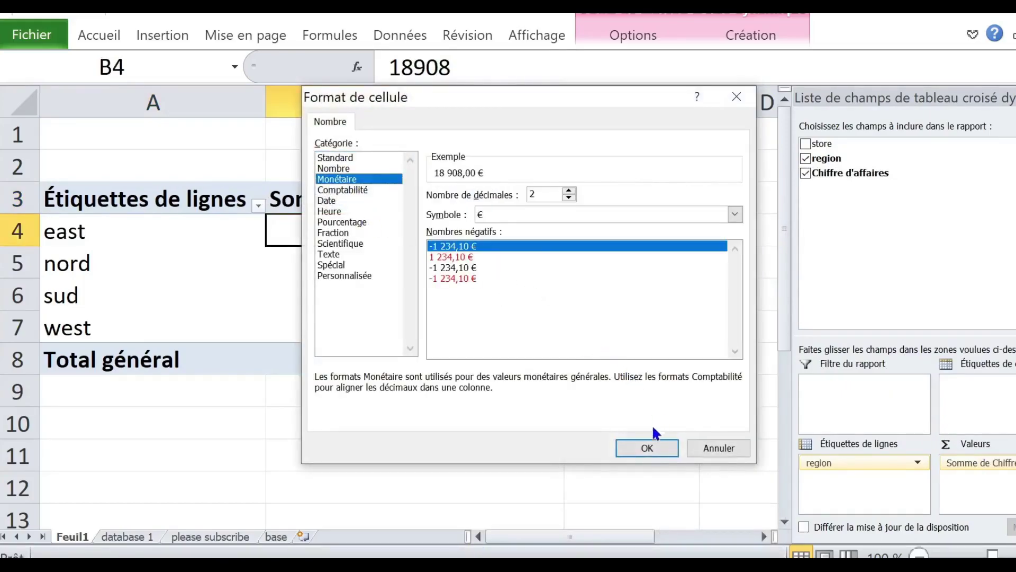
pyautogui.click(655, 446)
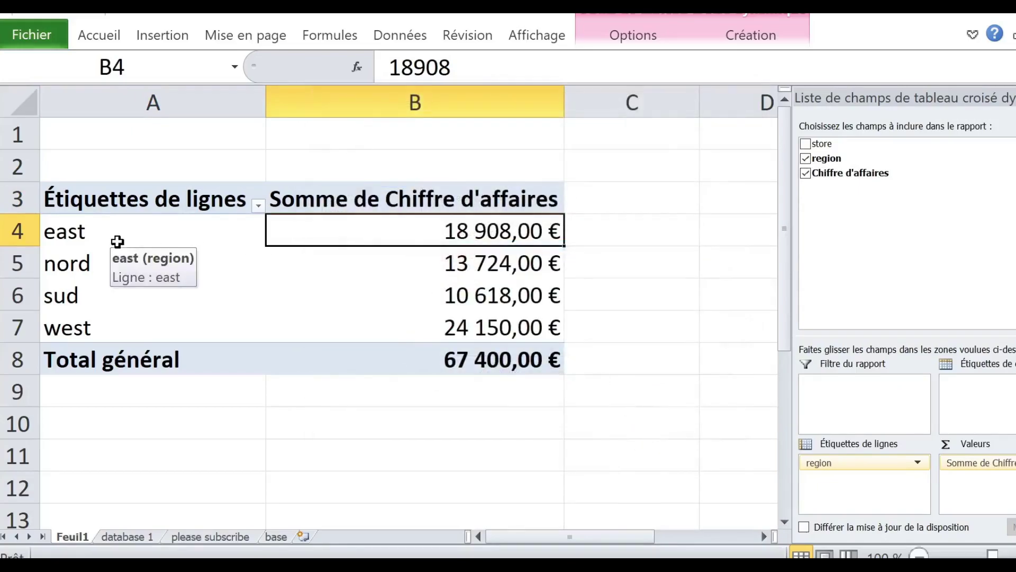
pyautogui.click(125, 237)
pyautogui.click(127, 272)
pyautogui.click(134, 236)
pyautogui.click(130, 271)
pyautogui.click(125, 304)
pyautogui.click(129, 329)
# Step: Sort the regions in the pivot table by Somme de Chiffre d'affaires in ascending order
pyautogui.moveTo(503, 233); pyautogui.dragTo(507, 314)
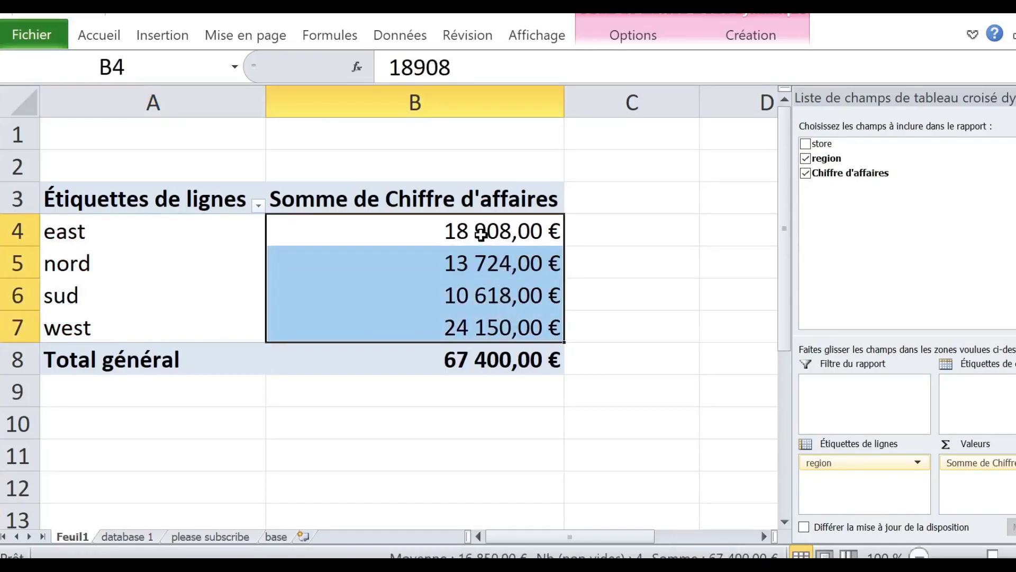
pyautogui.click(638, 38)
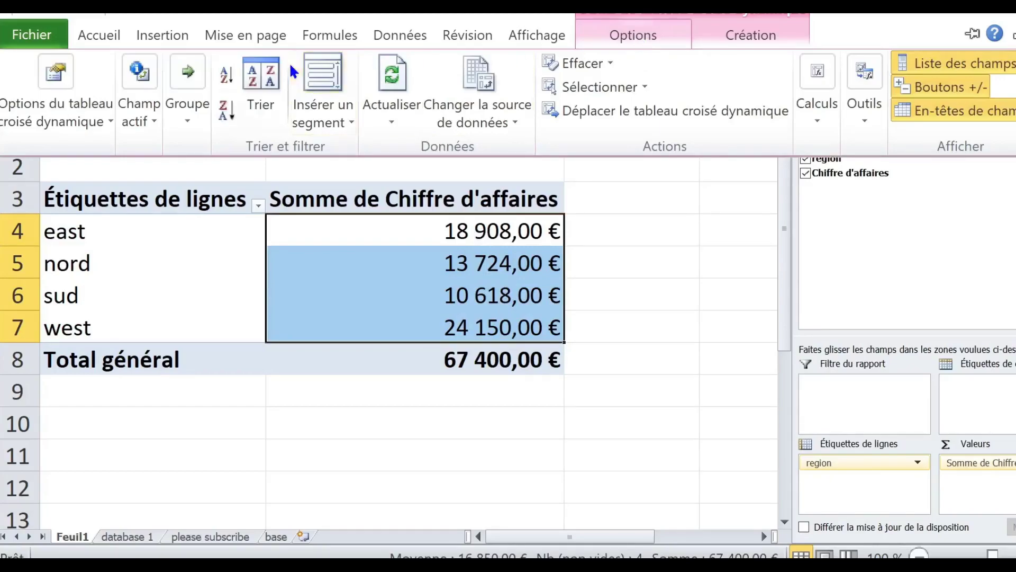
pyautogui.click(230, 77)
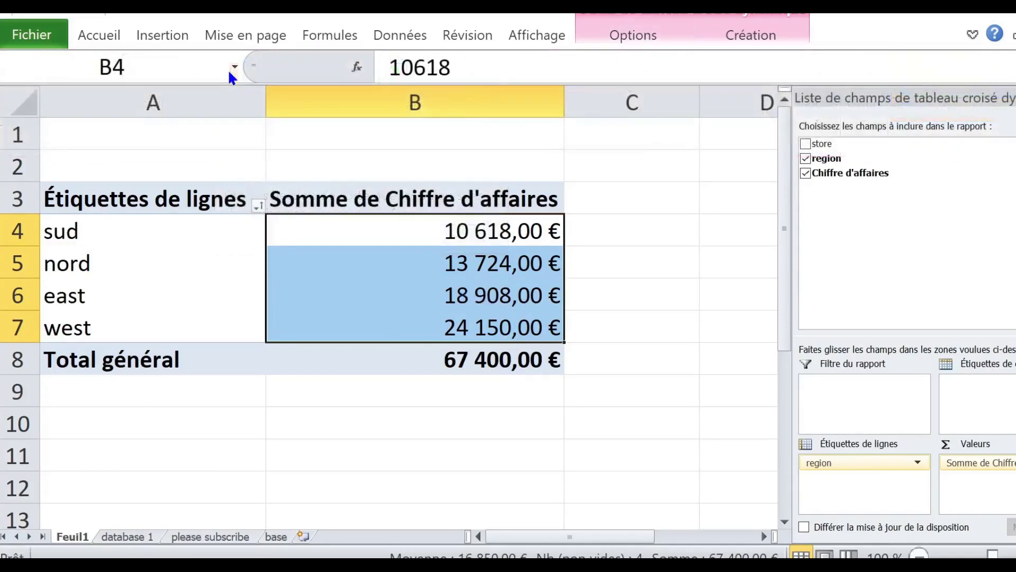
# Step: Examine the sorted region labels and their revenue sums in the pivot table
pyautogui.click(492, 233)
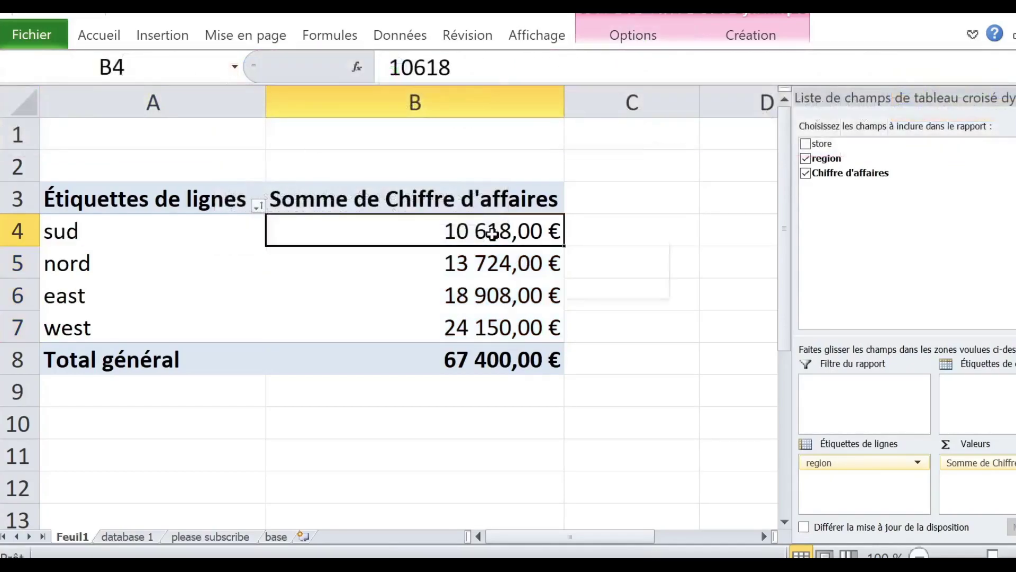
pyautogui.click(493, 331)
pyautogui.click(544, 302)
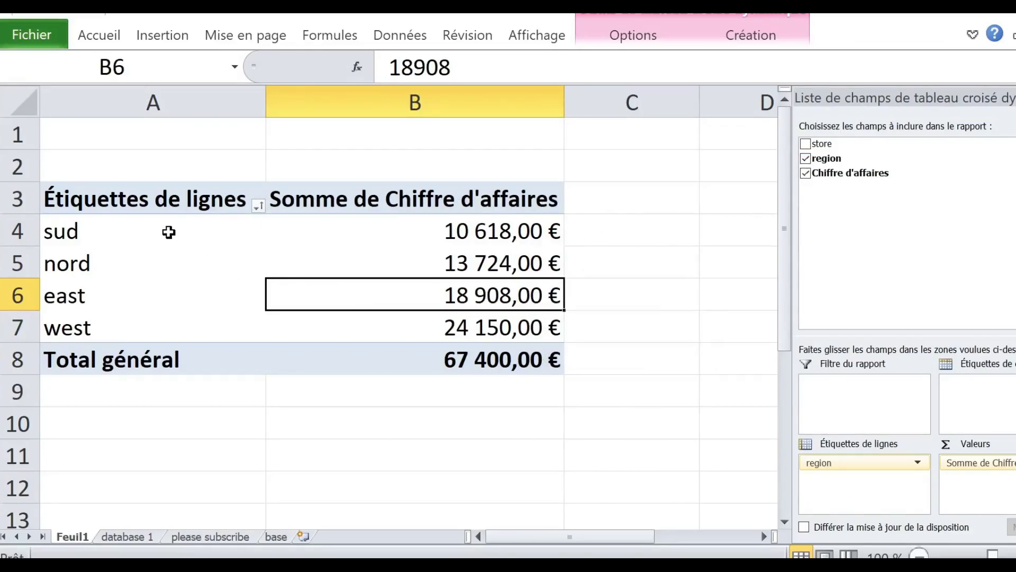
pyautogui.click(168, 232)
pyautogui.click(168, 293)
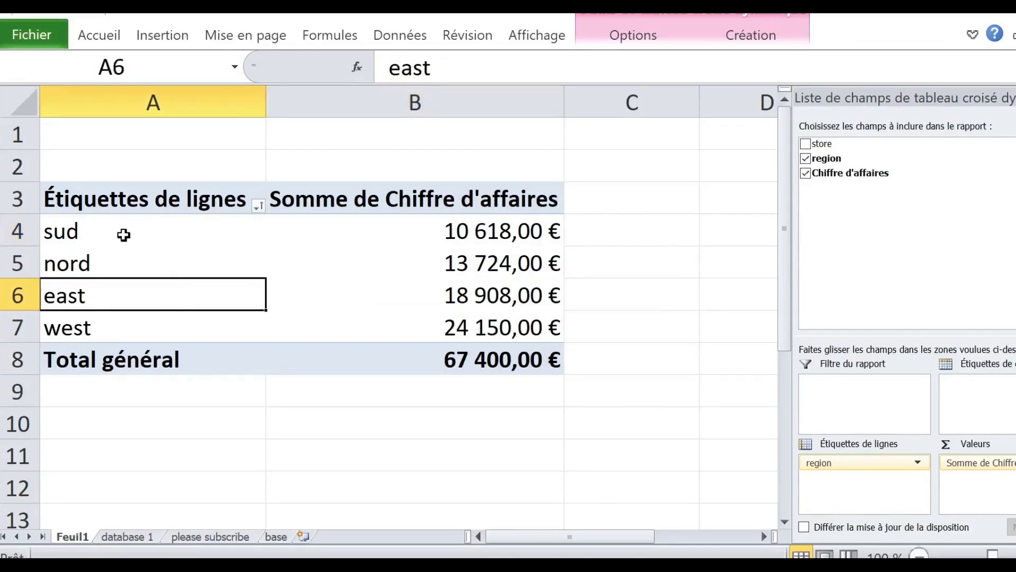
pyautogui.click(124, 234)
pyautogui.moveTo(120, 240); pyautogui.dragTo(118, 331)
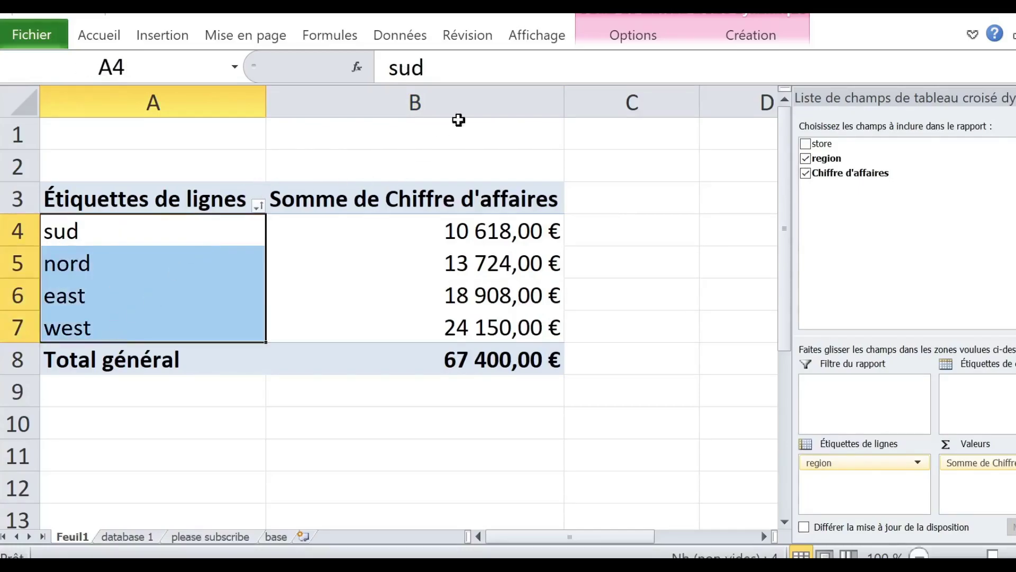
pyautogui.click(385, 183)
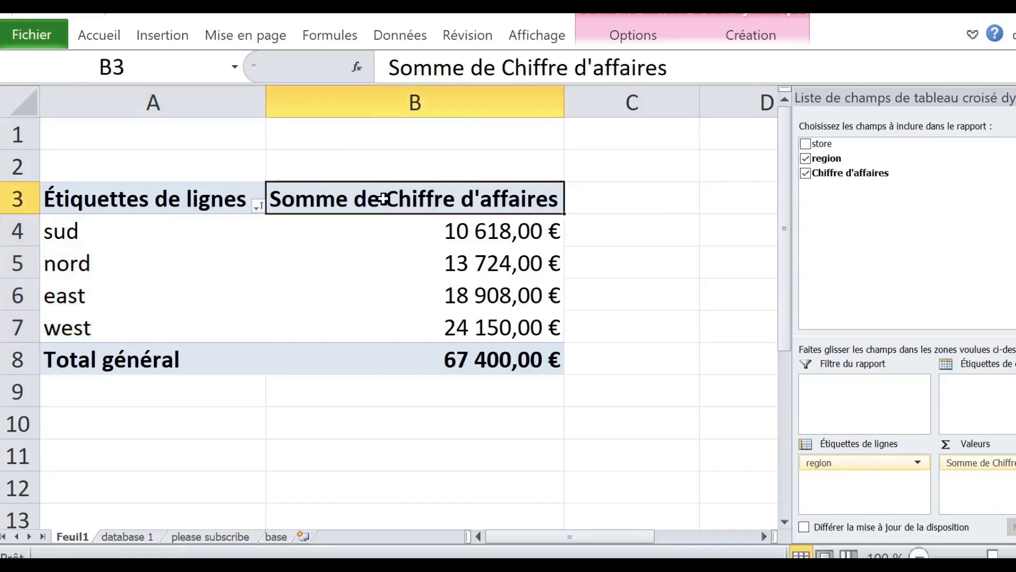
pyautogui.click(390, 173)
pyautogui.moveTo(525, 174); pyautogui.dragTo(592, 170)
pyautogui.click(355, 284)
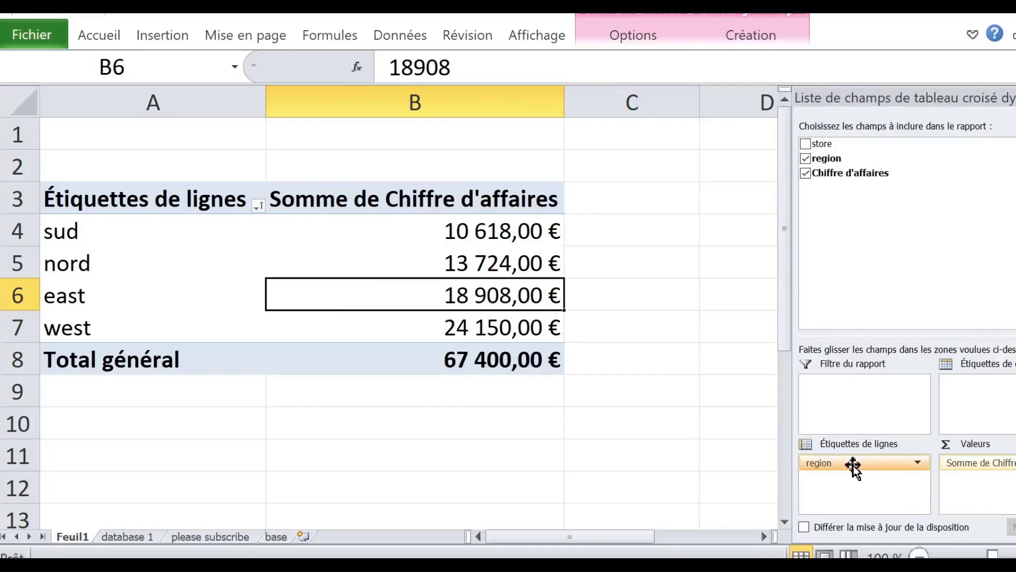
# Step: Move the region field from the row labels to the column labels of the pivot table
pyautogui.moveTo(853, 465); pyautogui.dragTo(1009, 390)
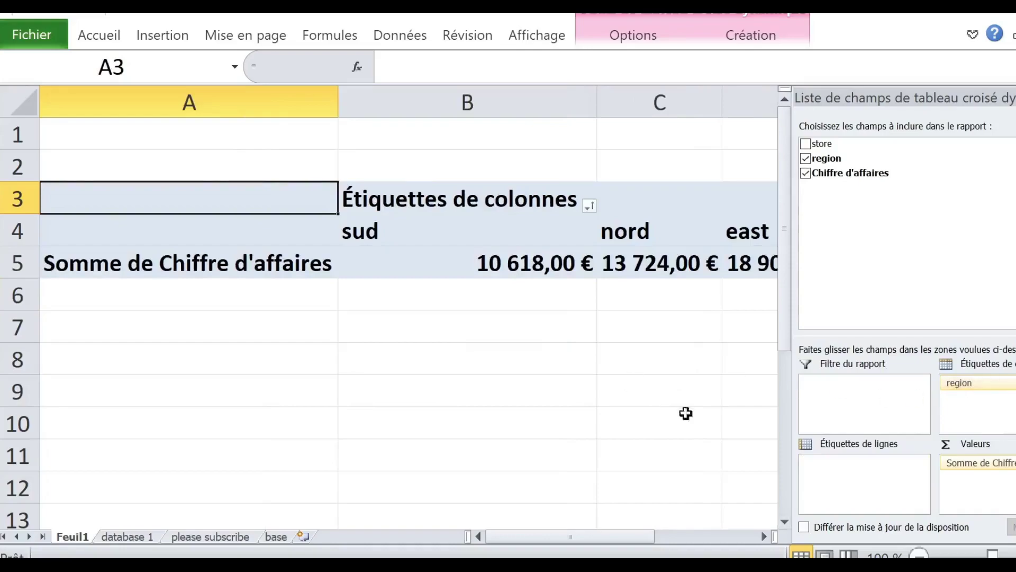
pyautogui.click(484, 350)
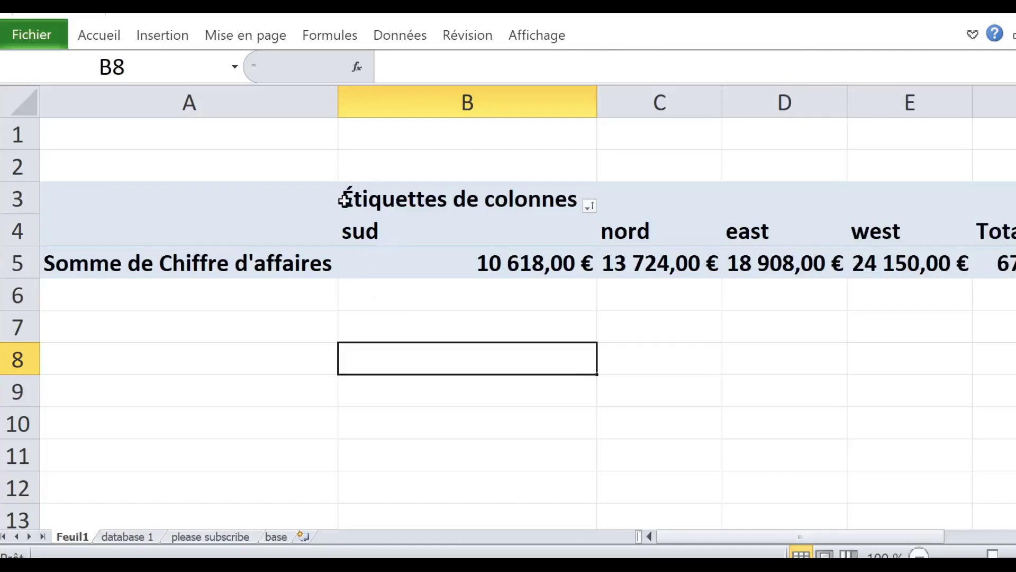
pyautogui.click(366, 227)
pyautogui.click(627, 230)
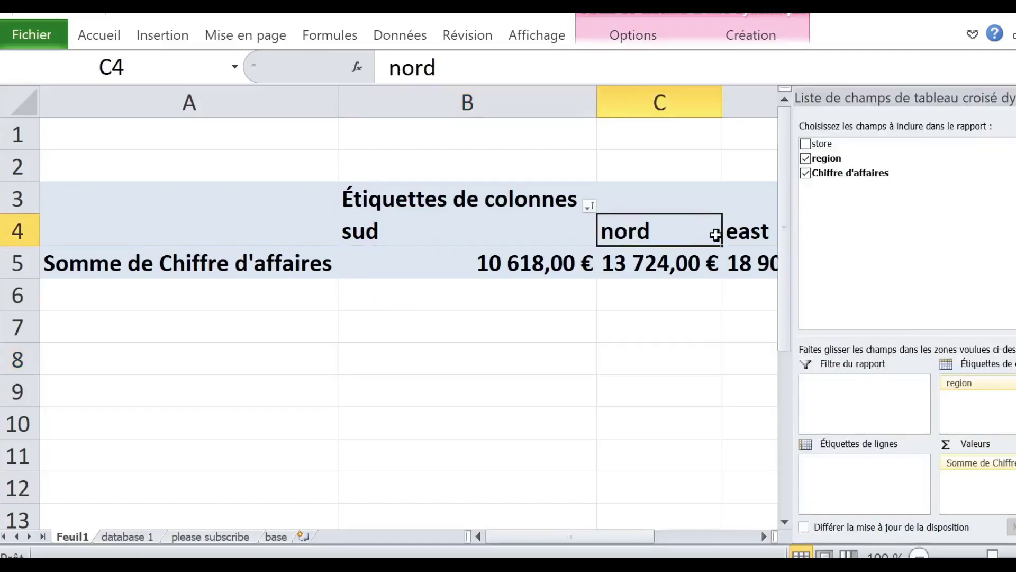
pyautogui.click(635, 333)
pyautogui.click(647, 232)
# Step: Hide the pivot table field list
pyautogui.rightClick(628, 232)
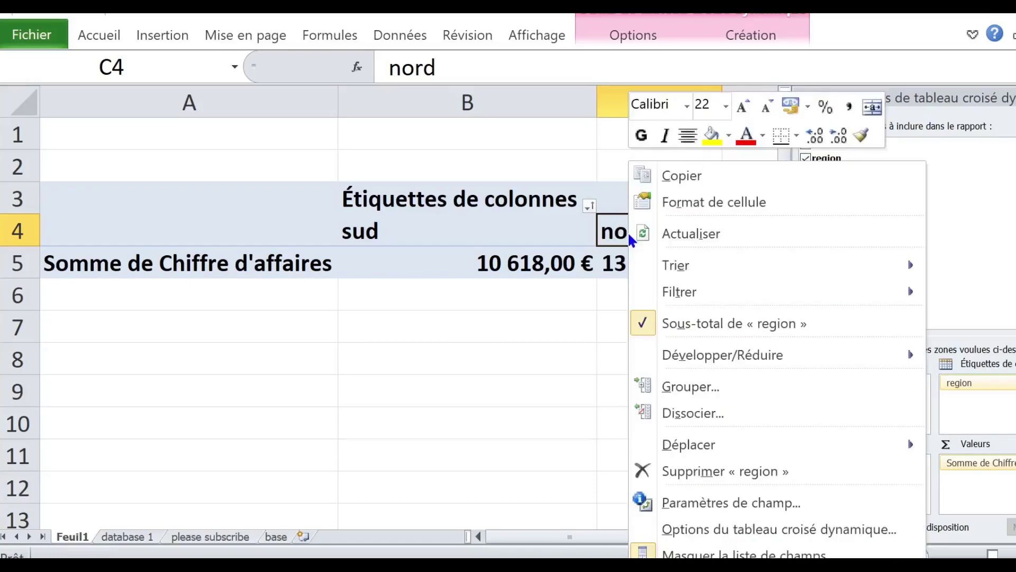
pyautogui.click(741, 554)
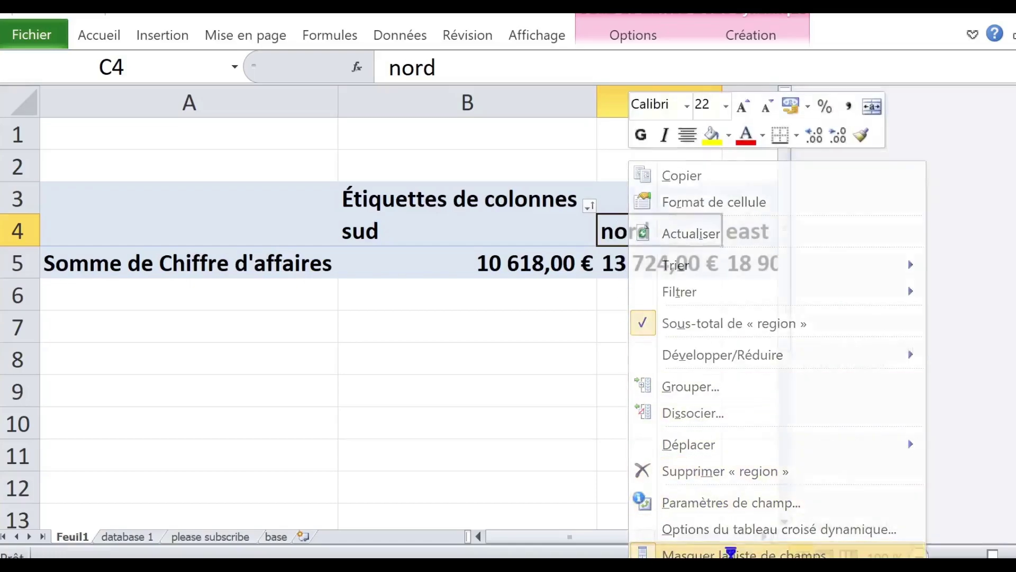
pyautogui.click(594, 356)
pyautogui.click(654, 200)
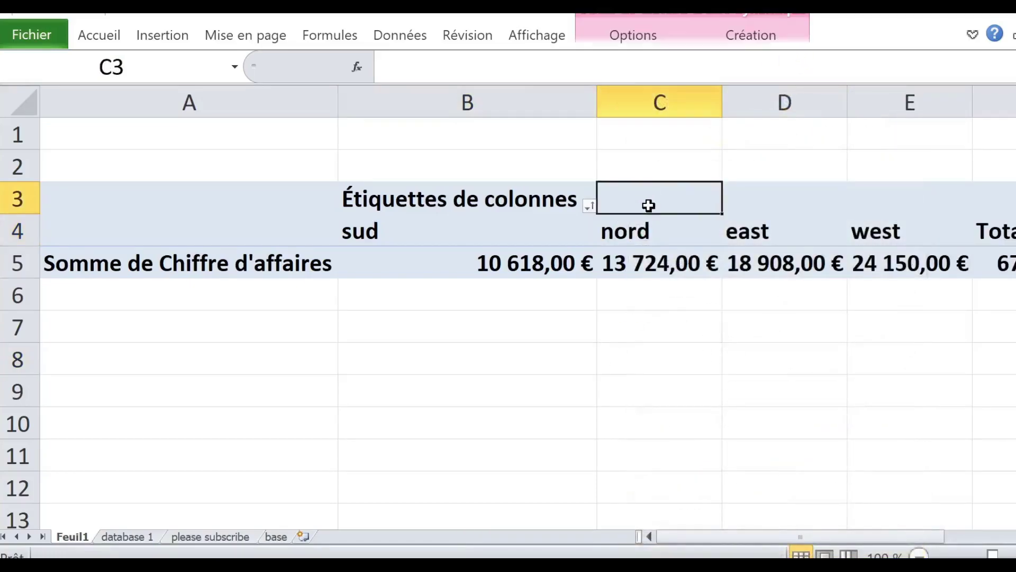
# Step: Bring back the pivot table field list and hide it again
pyautogui.click(757, 32)
pyautogui.click(649, 34)
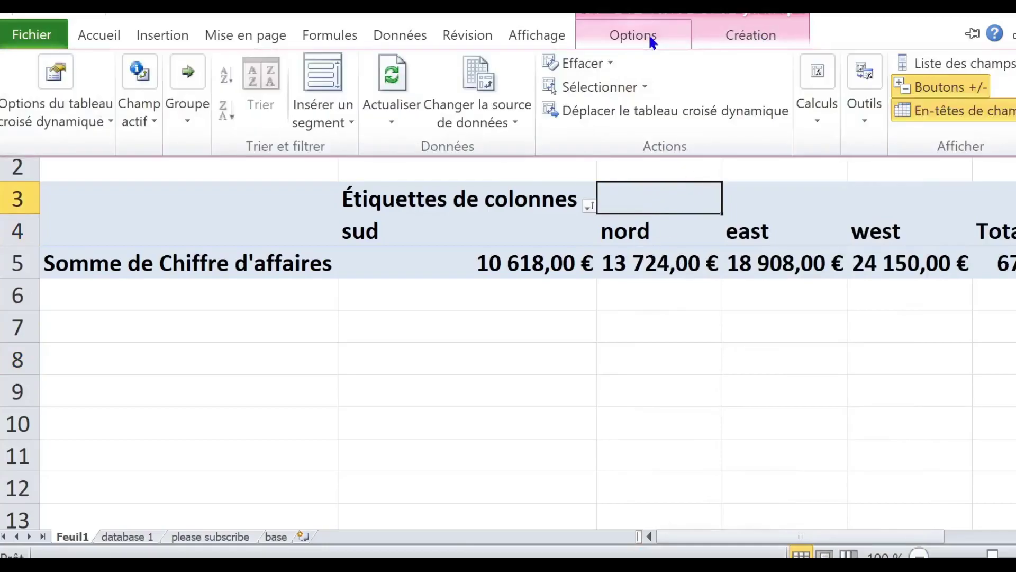
pyautogui.click(640, 31)
pyautogui.click(639, 30)
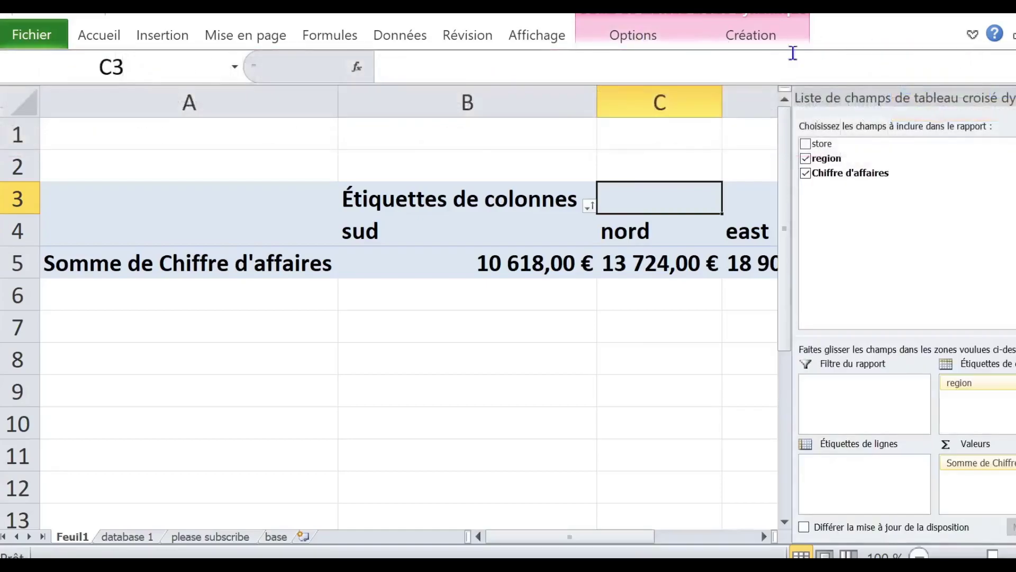
pyautogui.click(632, 34)
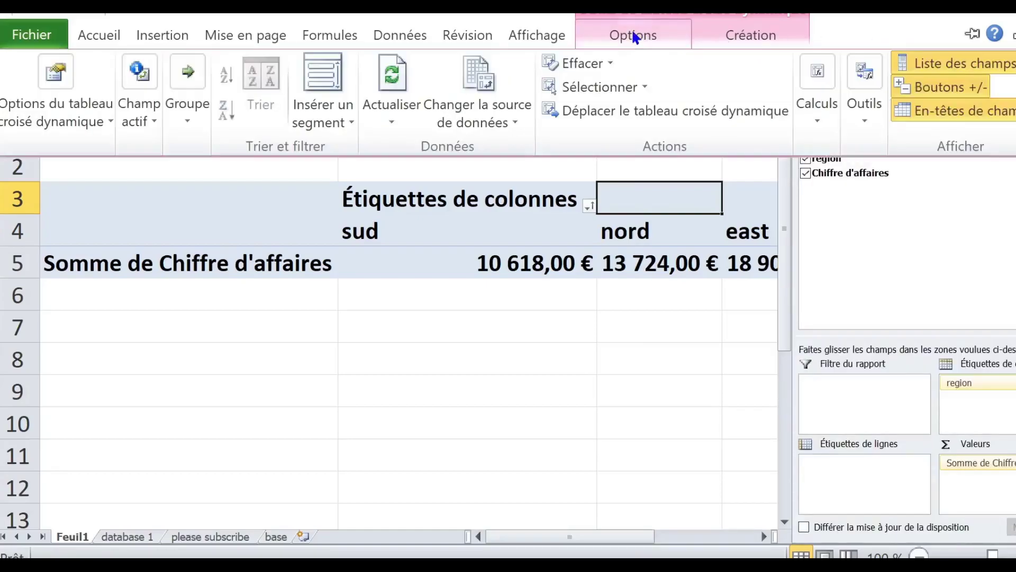
pyautogui.click(951, 67)
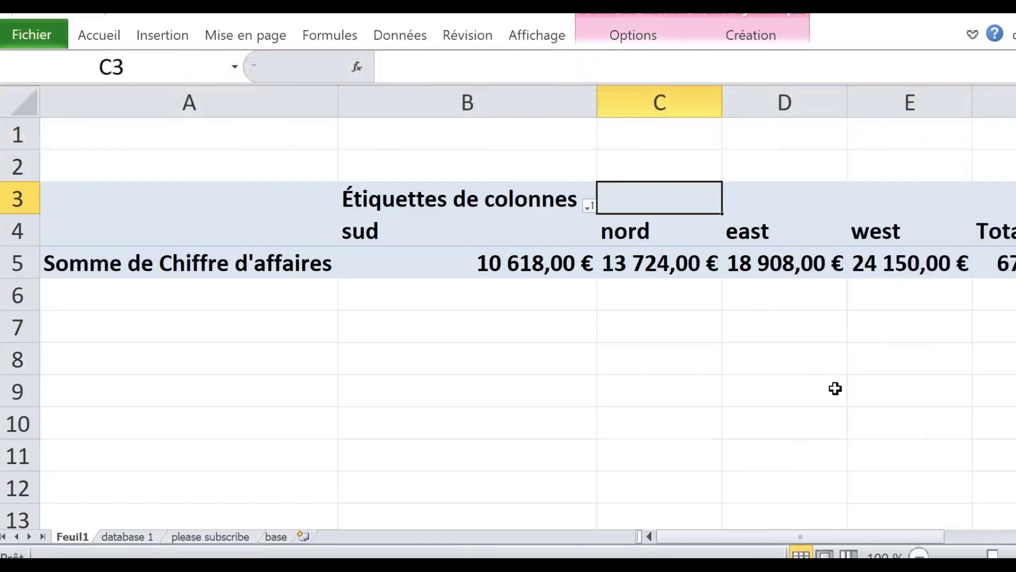
# Step: Reduce the sheet zoom to 90 % and examine the row of Somme de Chiffre d'affaires across the region columns
pyautogui.click(919, 554)
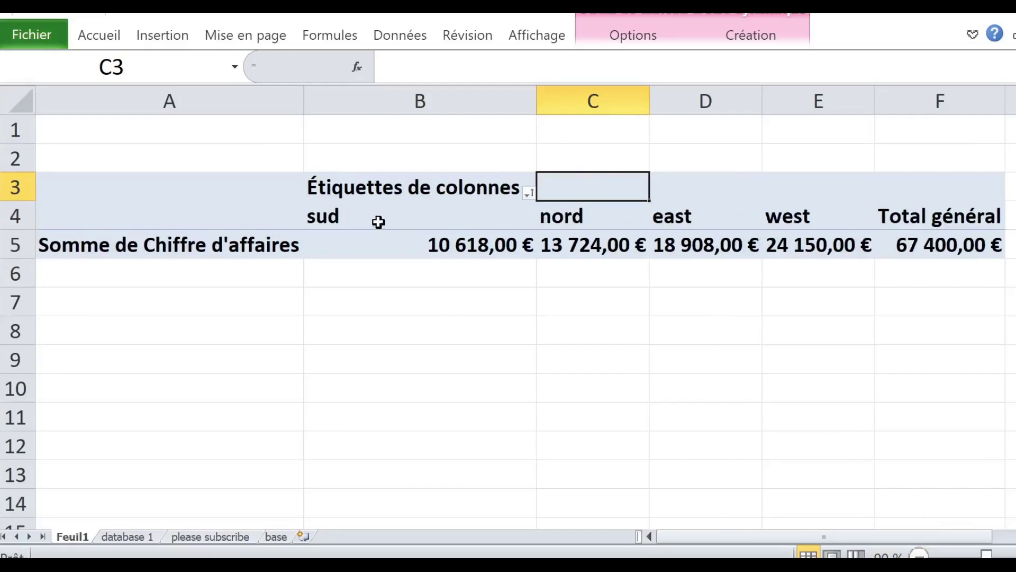
pyautogui.click(150, 244)
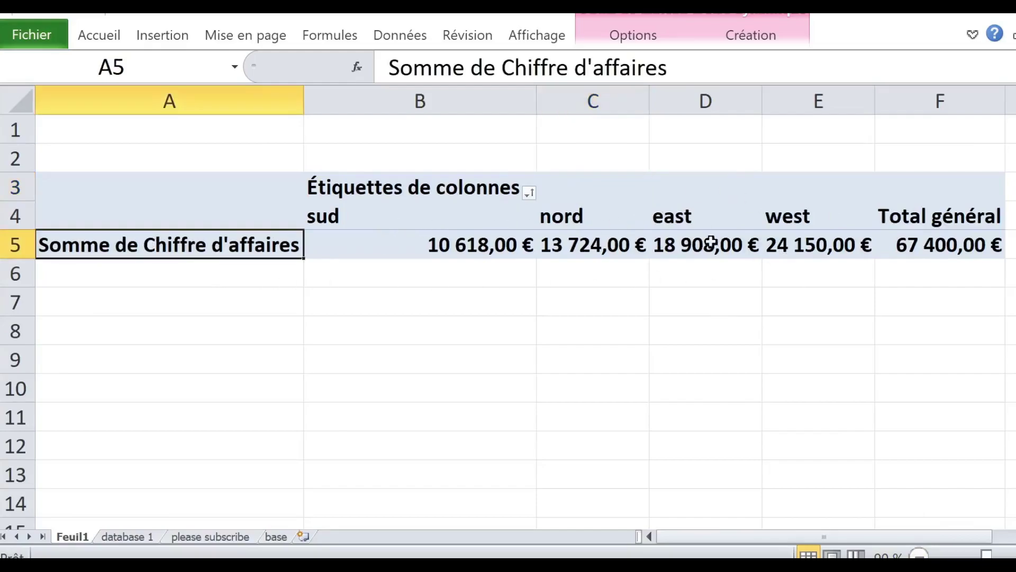
pyautogui.click(506, 244)
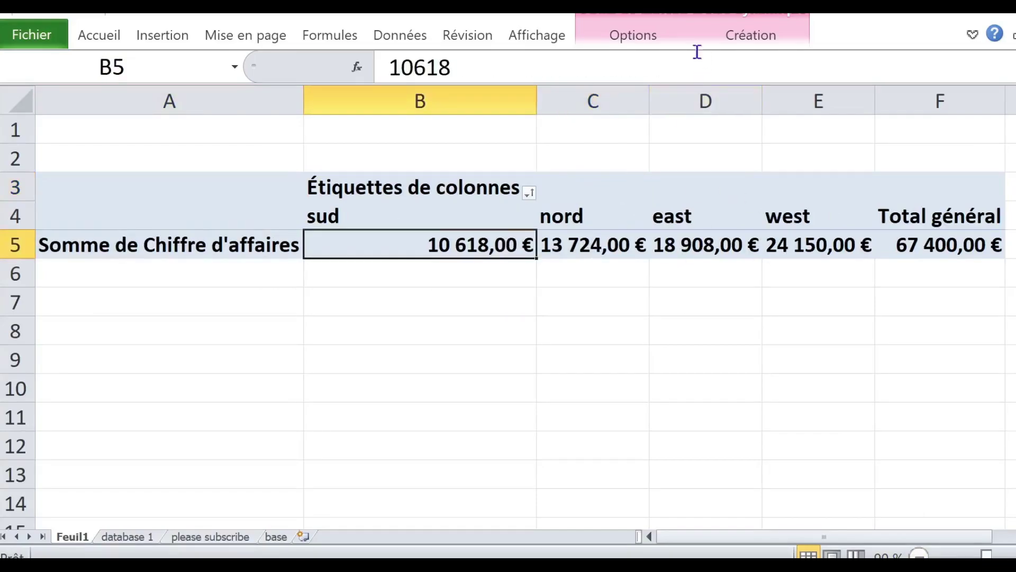
# Step: Display the pivot table field list and move the region field back to the row labels
pyautogui.click(647, 33)
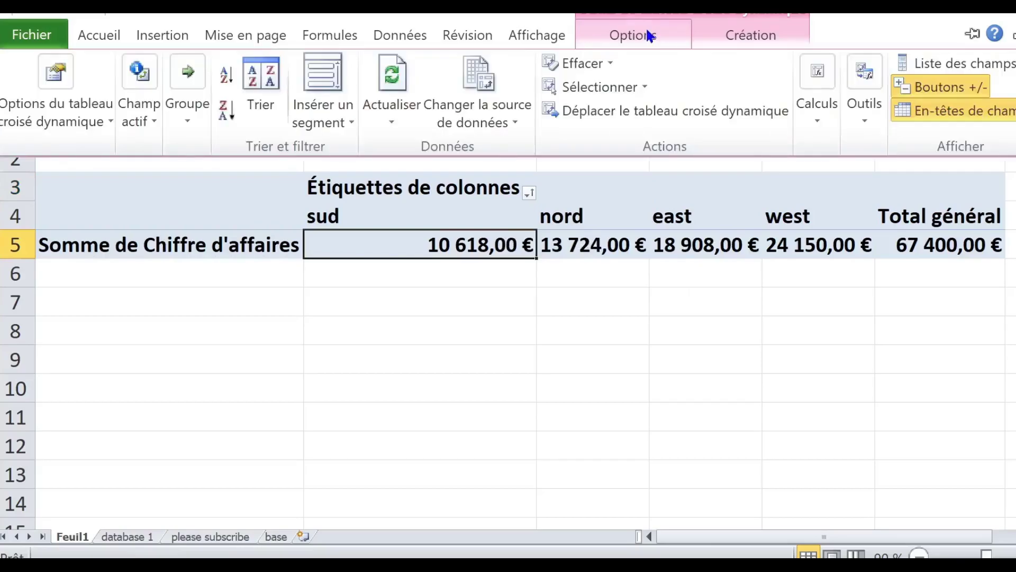
pyautogui.click(935, 63)
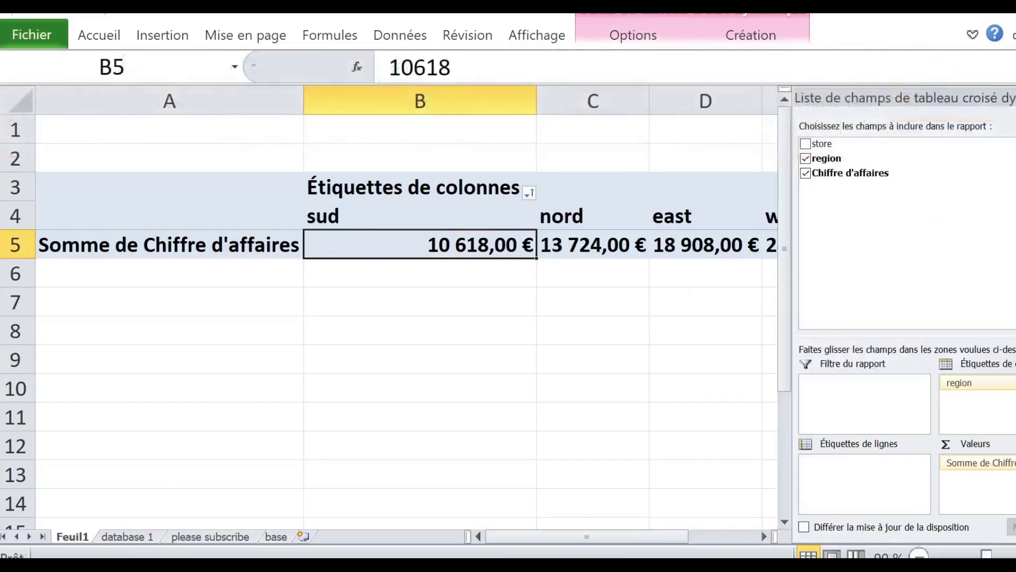
pyautogui.moveTo(984, 385); pyautogui.dragTo(837, 485)
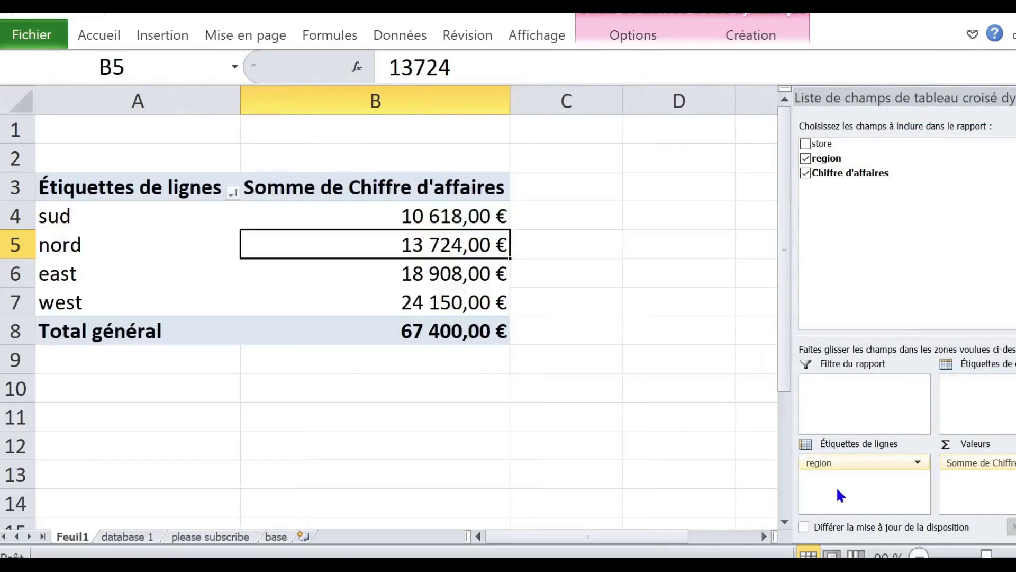
# Step: Add the store field as column labels of the pivot table, with region kept as row labels
pyautogui.click(257, 279)
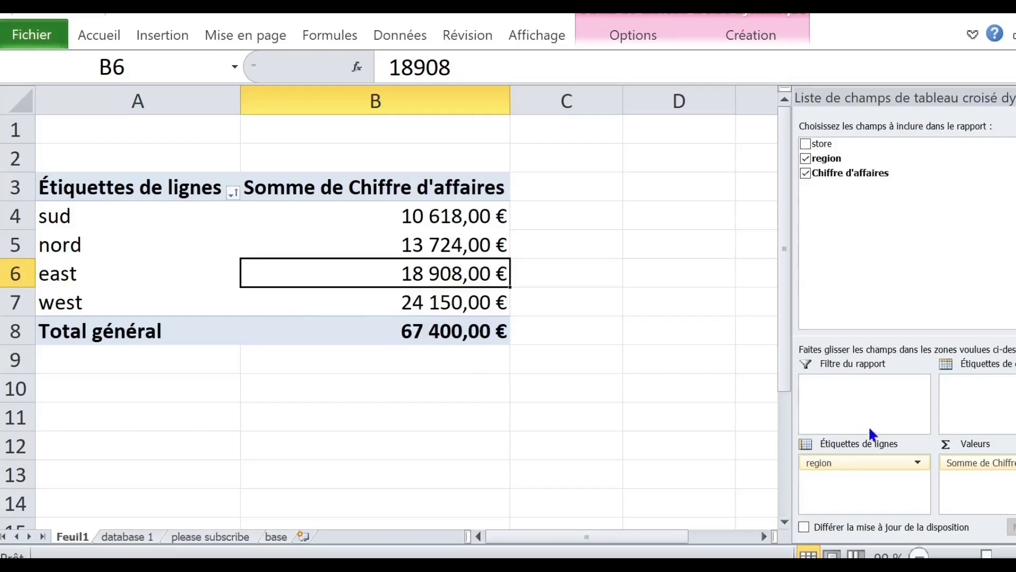
pyautogui.moveTo(871, 462); pyautogui.dragTo(987, 382)
pyautogui.moveTo(823, 142); pyautogui.dragTo(980, 385)
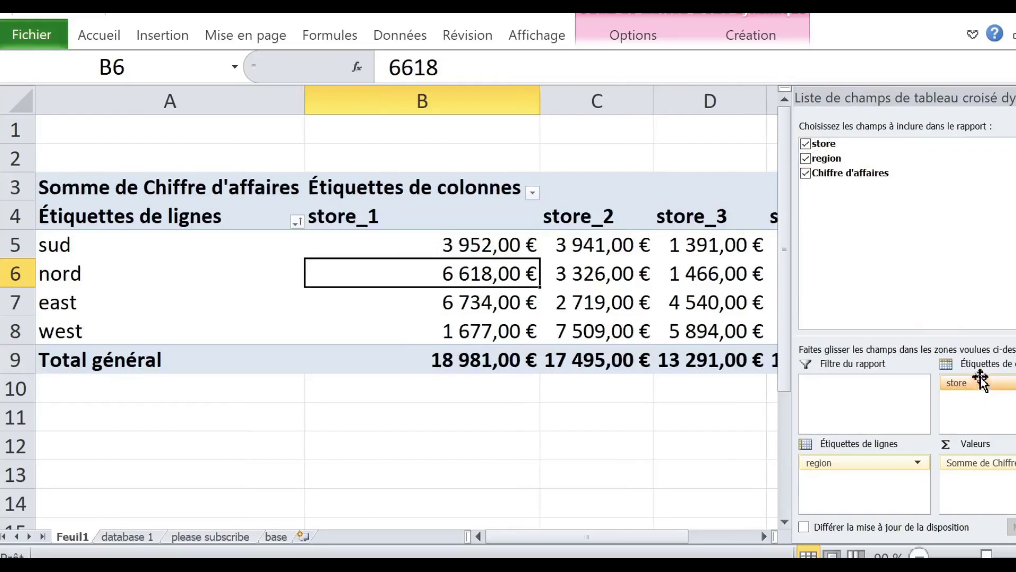
# Step: Examine the revenue per region and store in the pivot table, starting with sud and nord for store_1
pyautogui.click(400, 216)
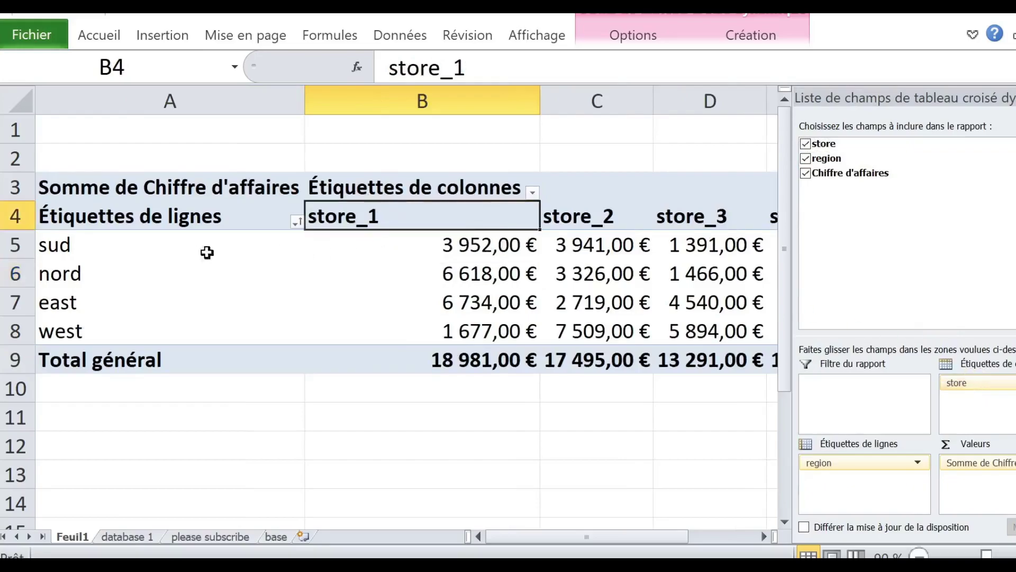
pyautogui.click(170, 252)
pyautogui.click(409, 249)
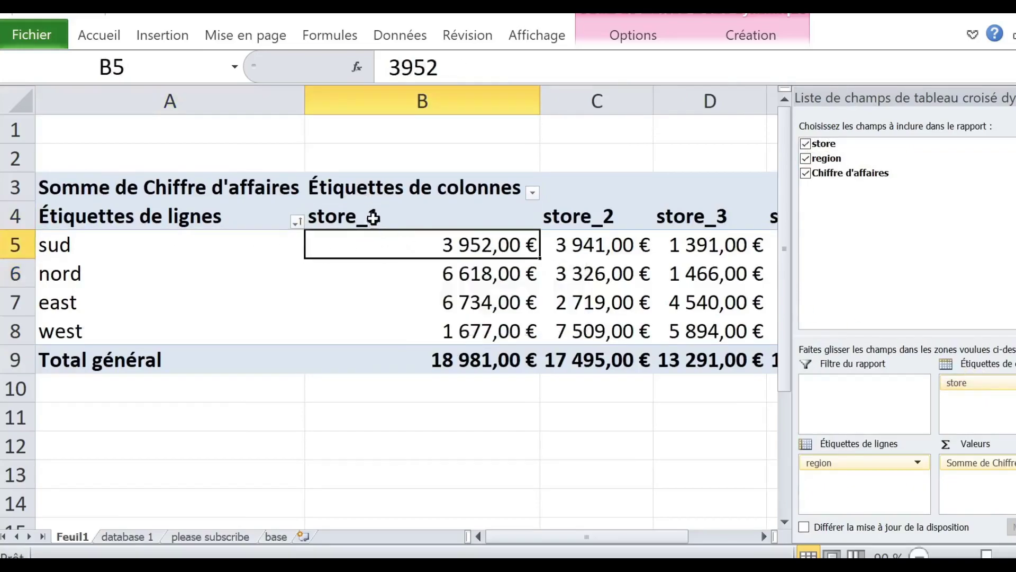
pyautogui.click(464, 284)
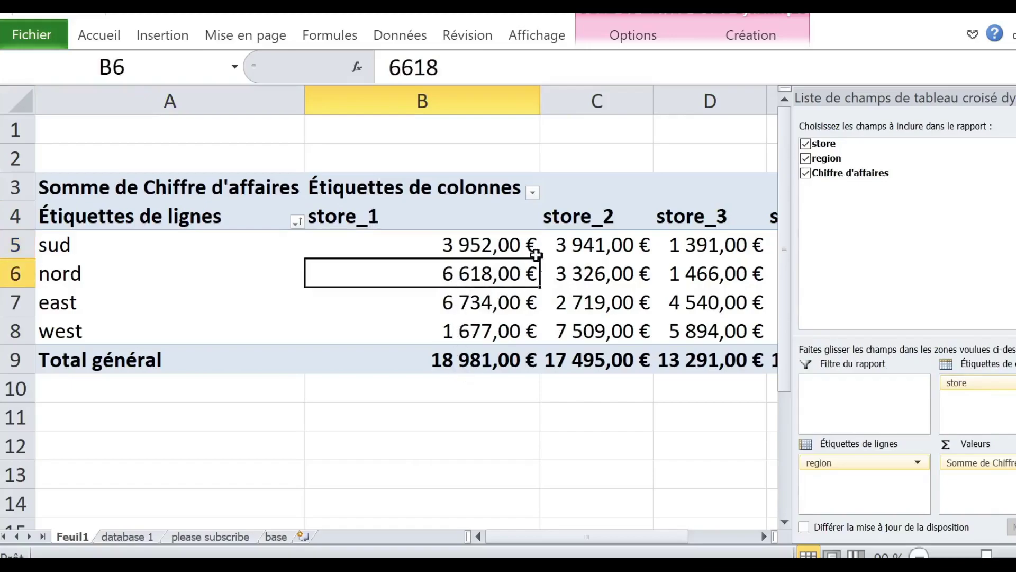
pyautogui.click(472, 218)
pyautogui.click(499, 415)
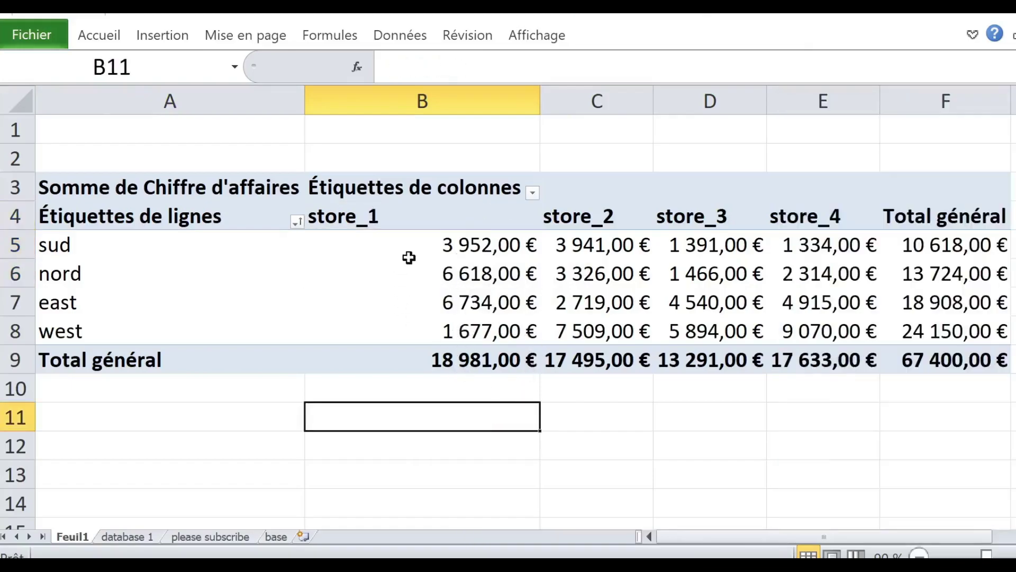
pyautogui.click(507, 258)
pyautogui.click(497, 407)
pyautogui.click(527, 280)
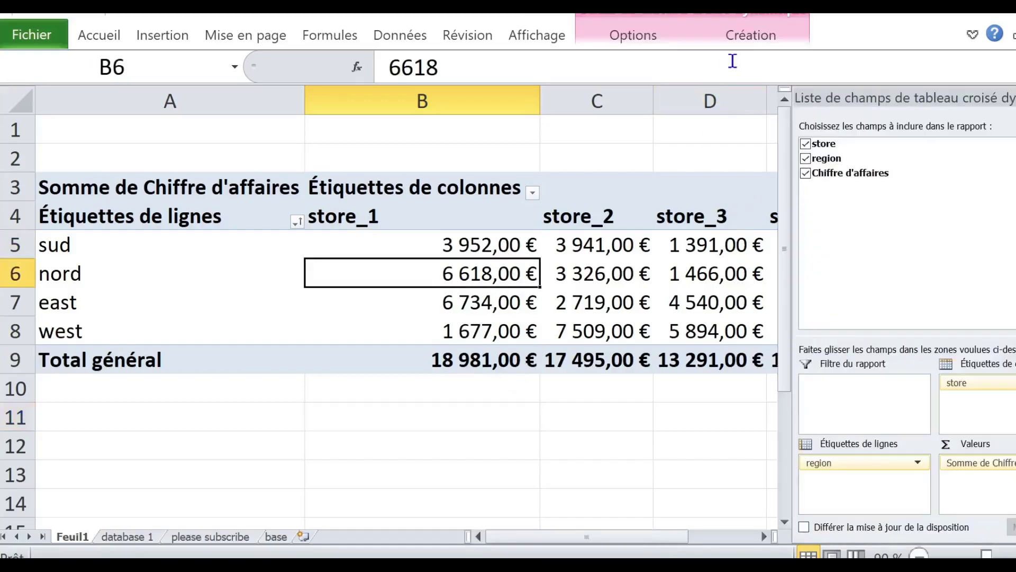
# Step: Hide the pivot table field list and narrow column B, which holds the store_1 revenue
pyautogui.click(640, 42)
pyautogui.click(922, 58)
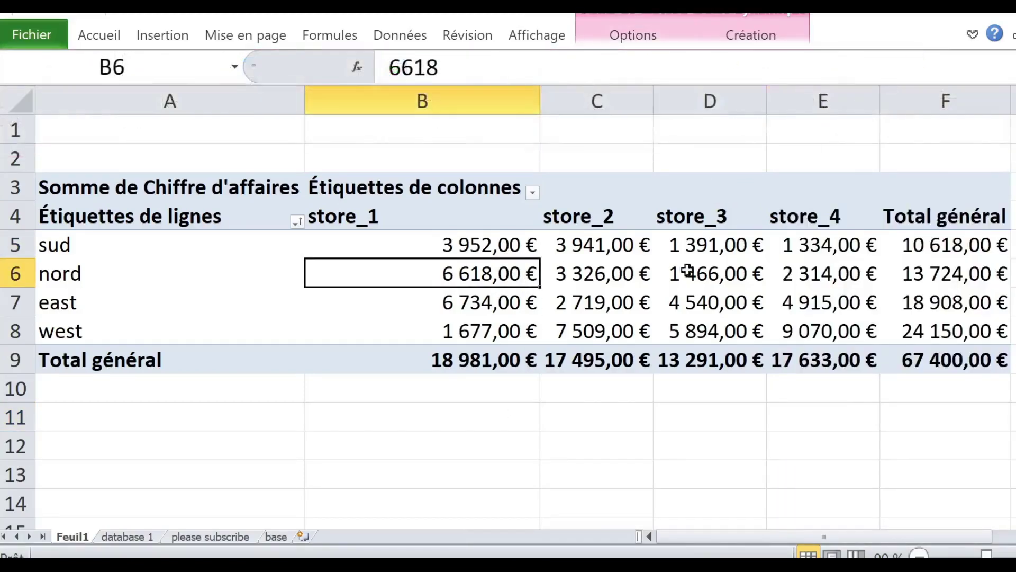
pyautogui.click(434, 445)
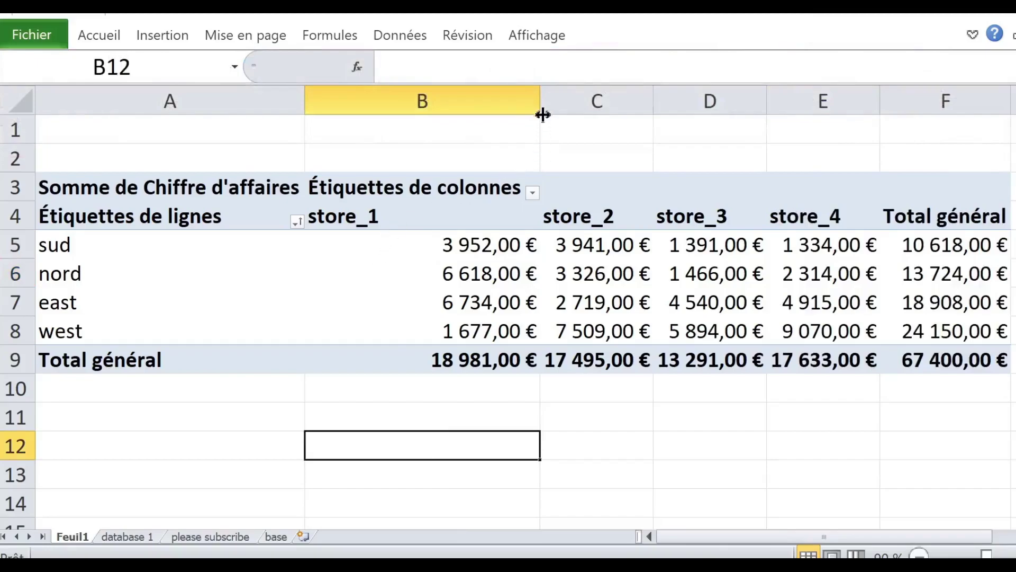
pyautogui.moveTo(542, 111); pyautogui.dragTo(503, 113)
pyautogui.click(476, 265)
pyautogui.click(281, 268)
pyautogui.click(415, 278)
pyautogui.moveTo(414, 277)
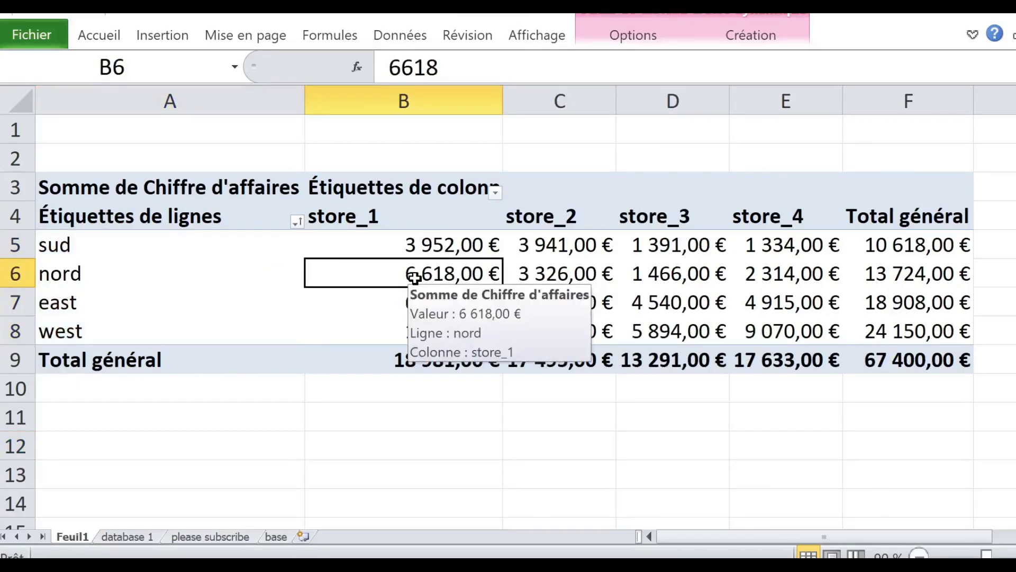
# Step: Display the field list and remove the store, region and Chiffre d'affaires fields from the pivot table
pyautogui.click(630, 34)
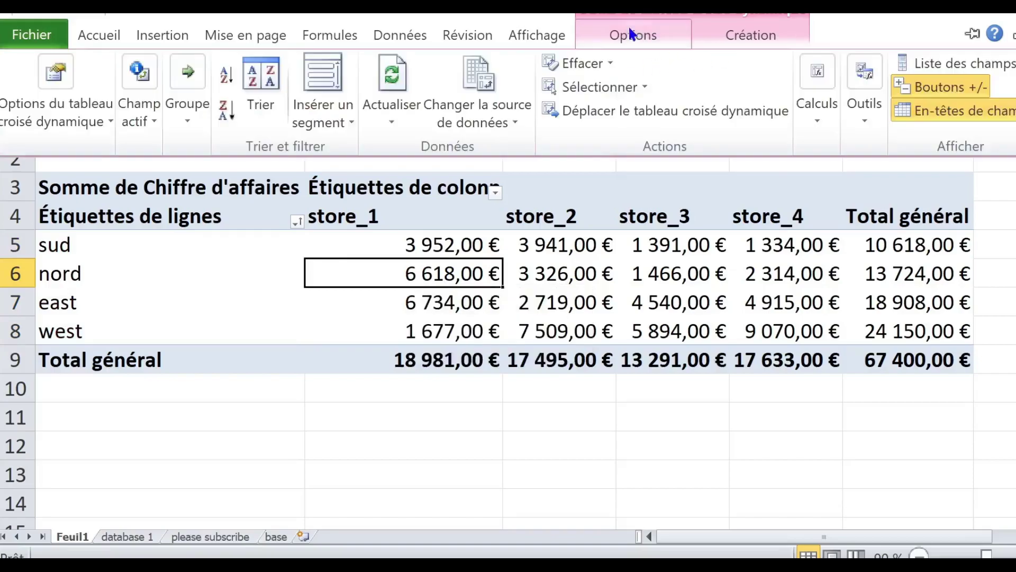
pyautogui.click(933, 63)
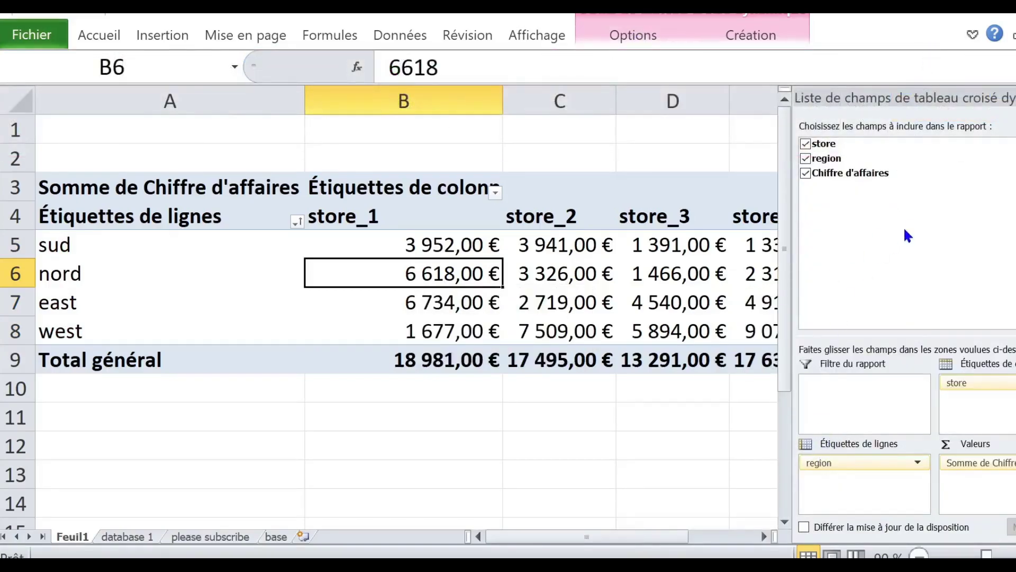
pyautogui.click(806, 143)
pyautogui.click(806, 158)
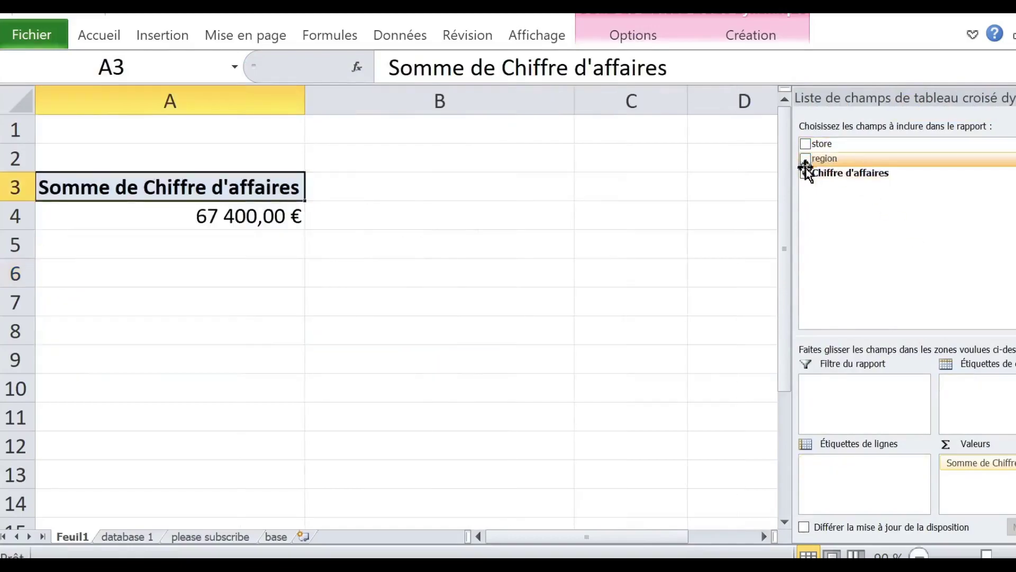
pyautogui.click(805, 173)
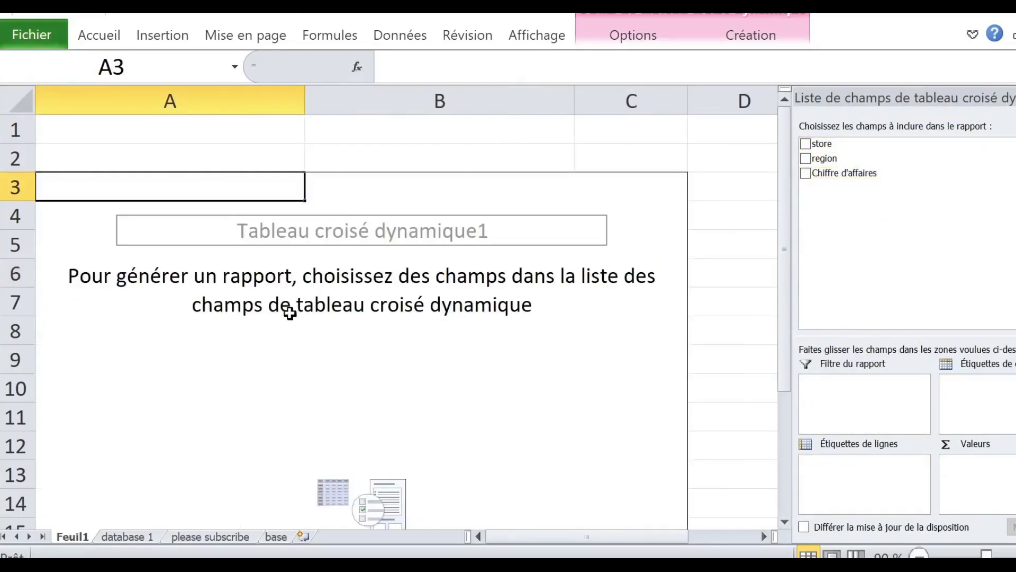
pyautogui.click(316, 303)
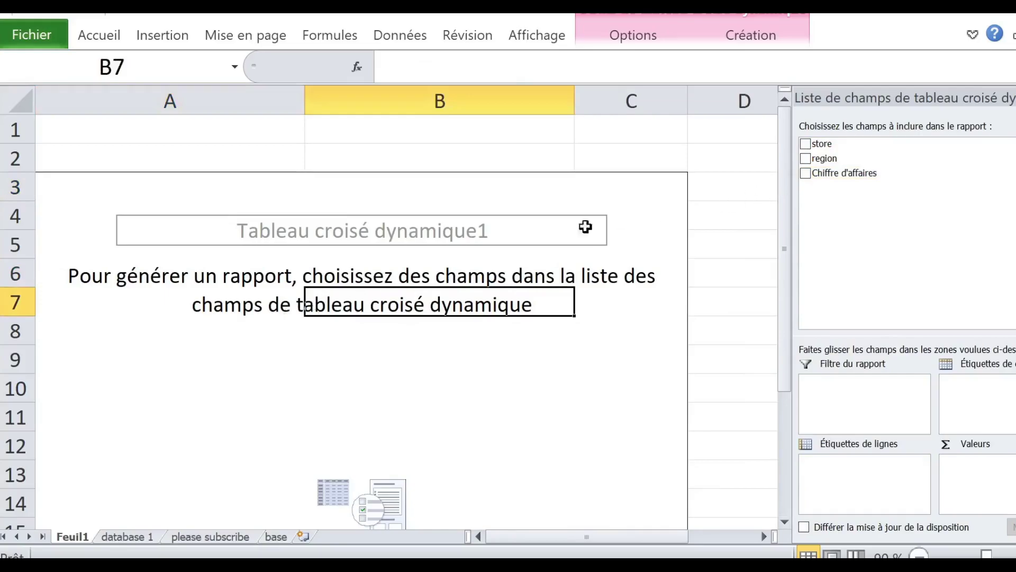
pyautogui.keyDown('ctrl'); pyautogui.scroll(-2, 507, 231); pyautogui.keyUp('ctrl')
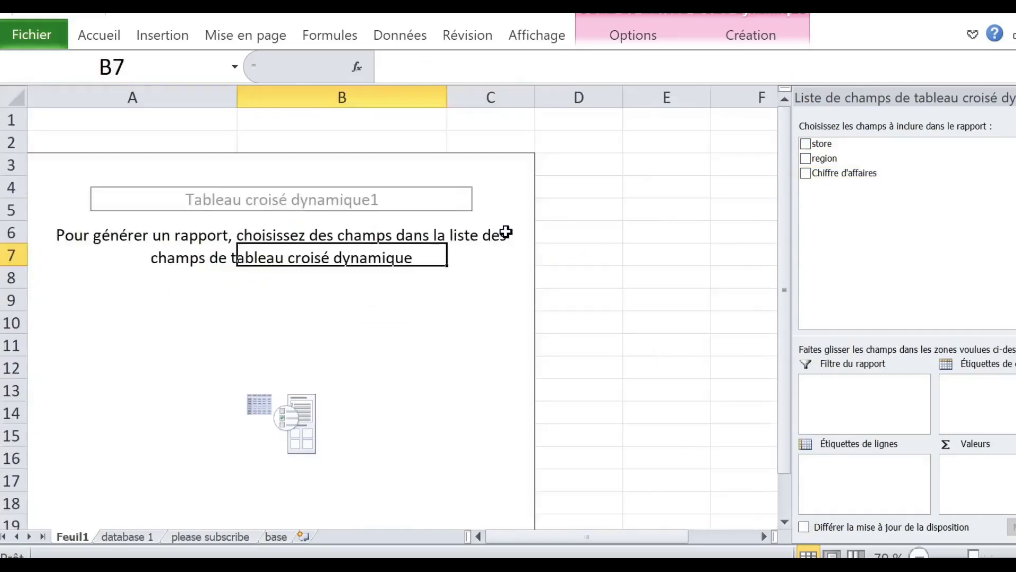
pyautogui.click(190, 248)
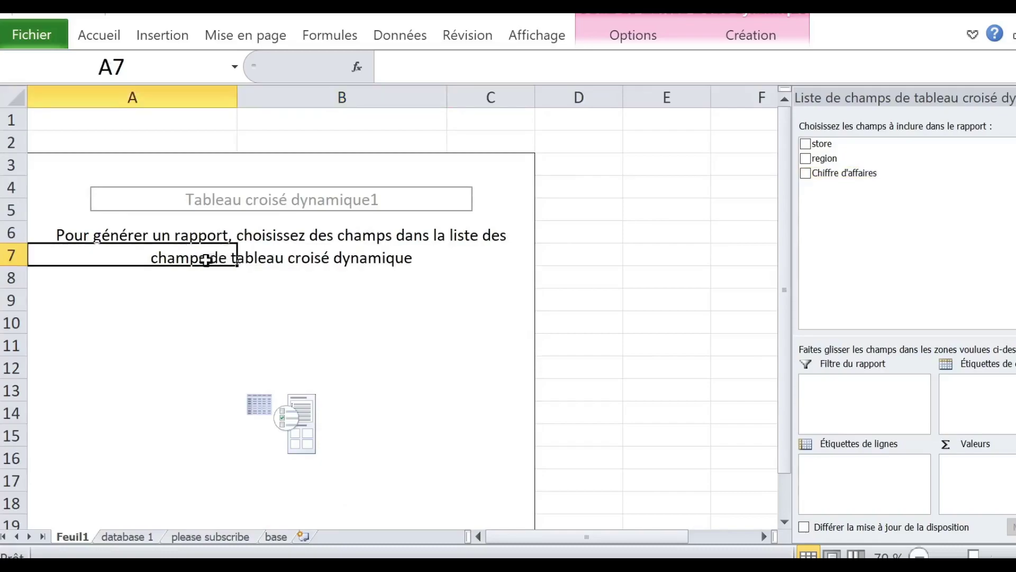
pyautogui.rightClick(199, 258)
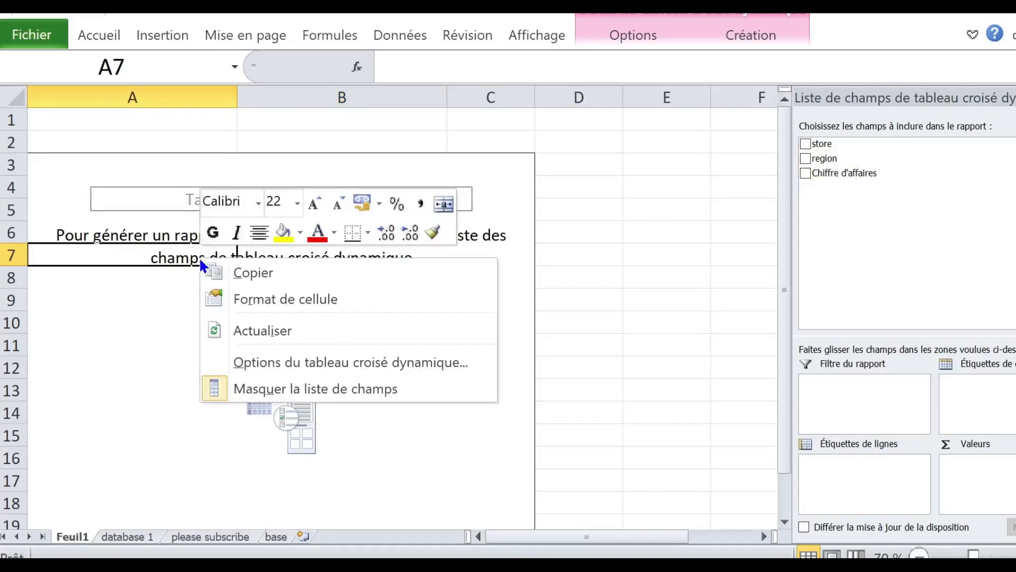
pyautogui.click(320, 362)
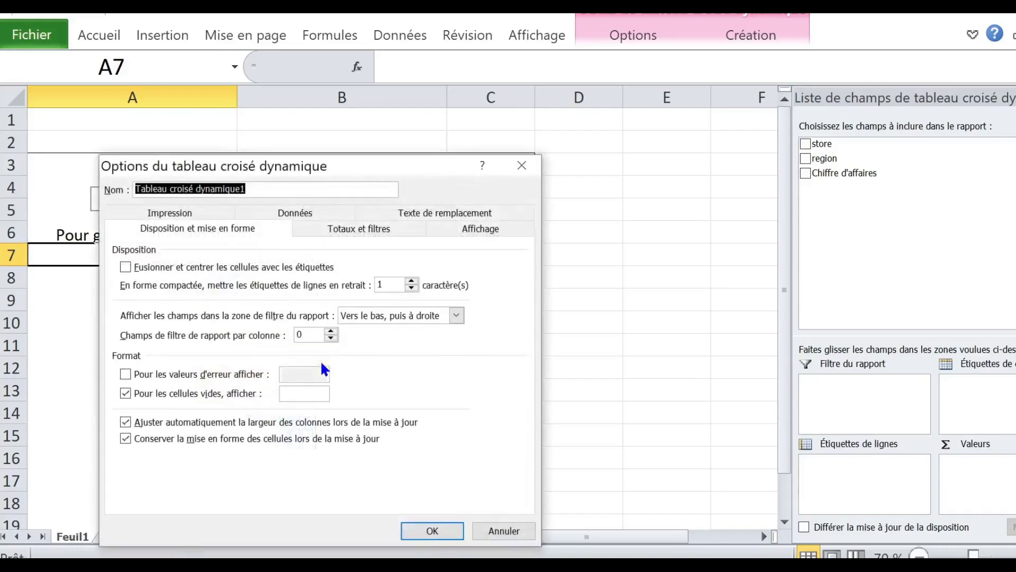
pyautogui.moveTo(380, 163); pyautogui.dragTo(548, 121)
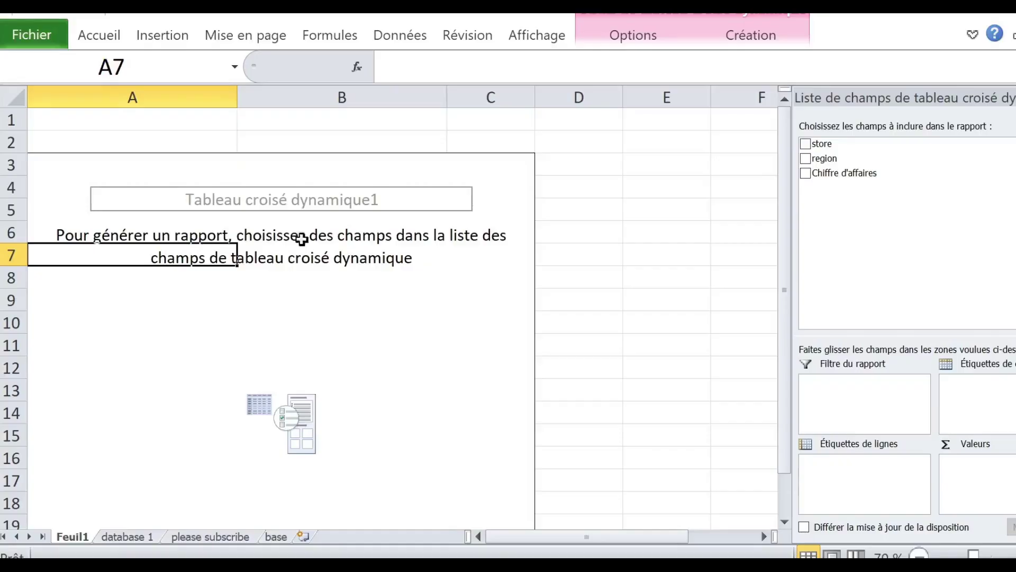
# Step: Enable the classic pivot table layout, which allows dropping fields in the grid, in the display options of Tableau croisé dynamique1
pyautogui.click(297, 231)
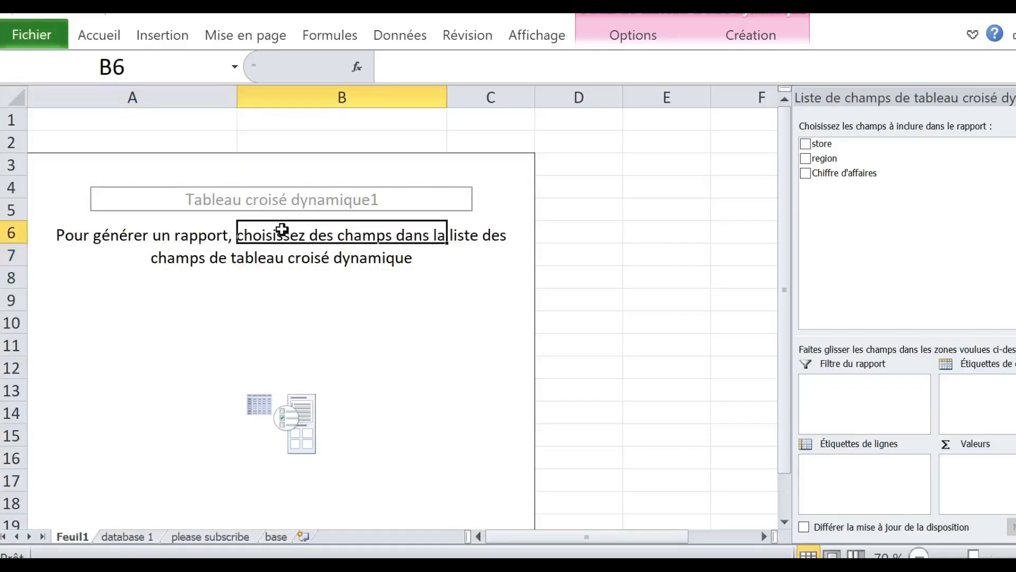
pyautogui.rightClick(282, 229)
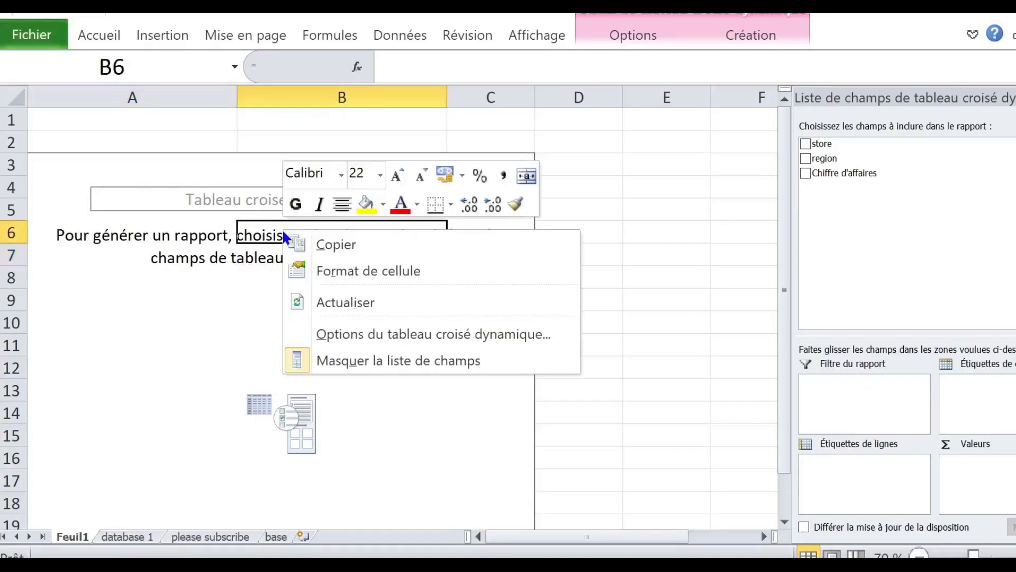
pyautogui.click(398, 337)
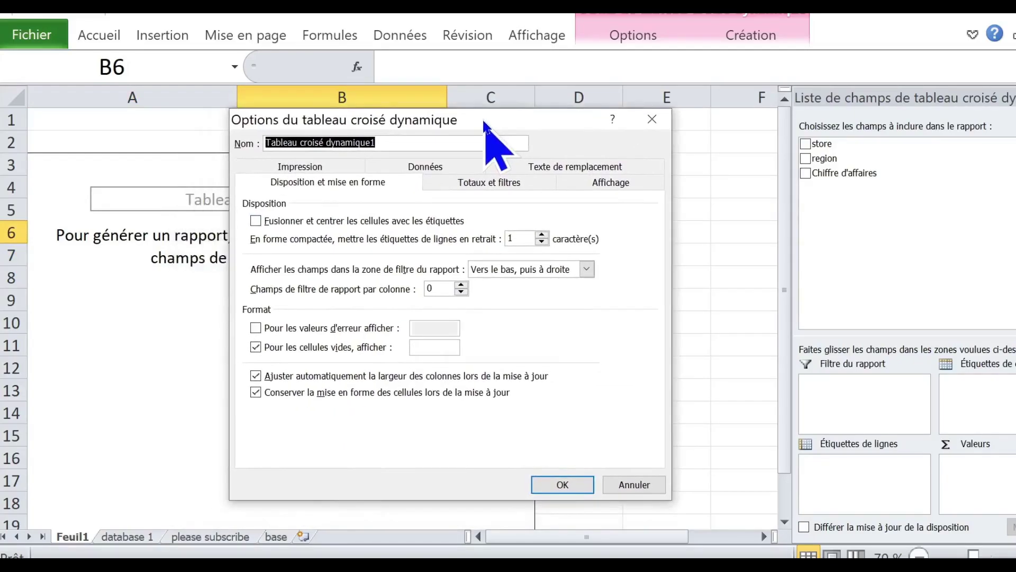
pyautogui.click(625, 182)
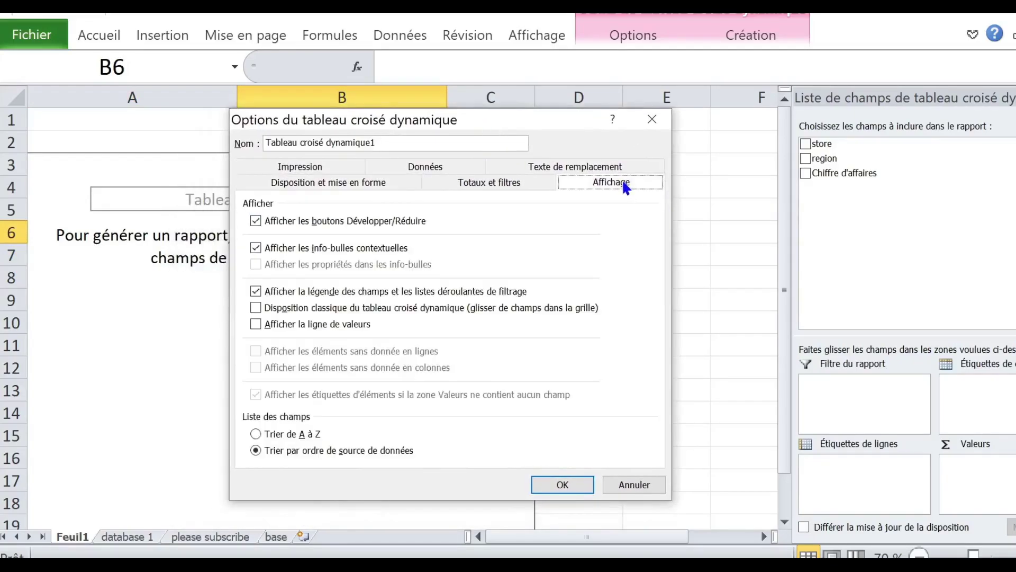
pyautogui.moveTo(515, 122); pyautogui.dragTo(542, 103)
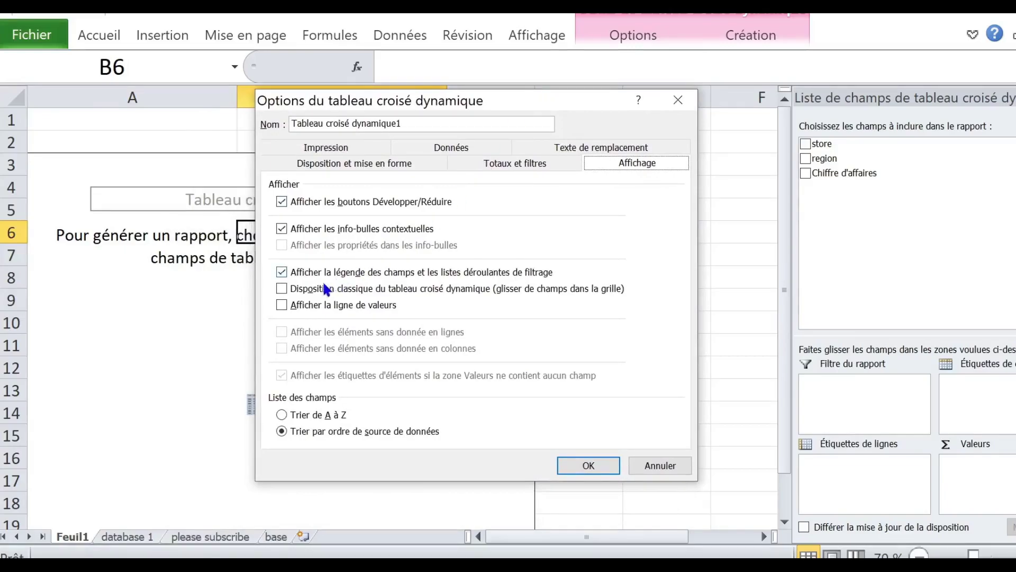
pyautogui.moveTo(473, 107); pyautogui.dragTo(474, 87)
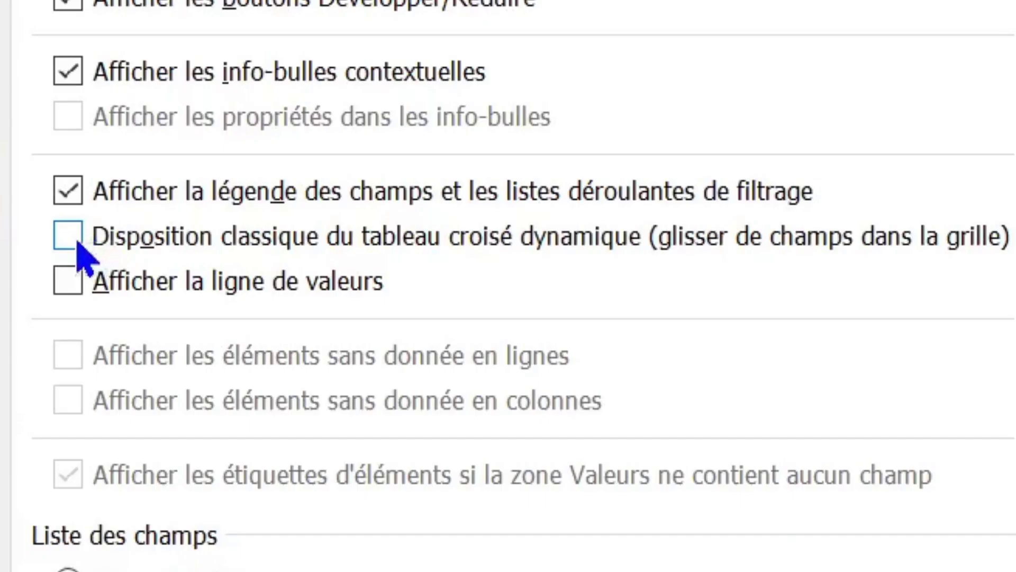
pyautogui.click(286, 269)
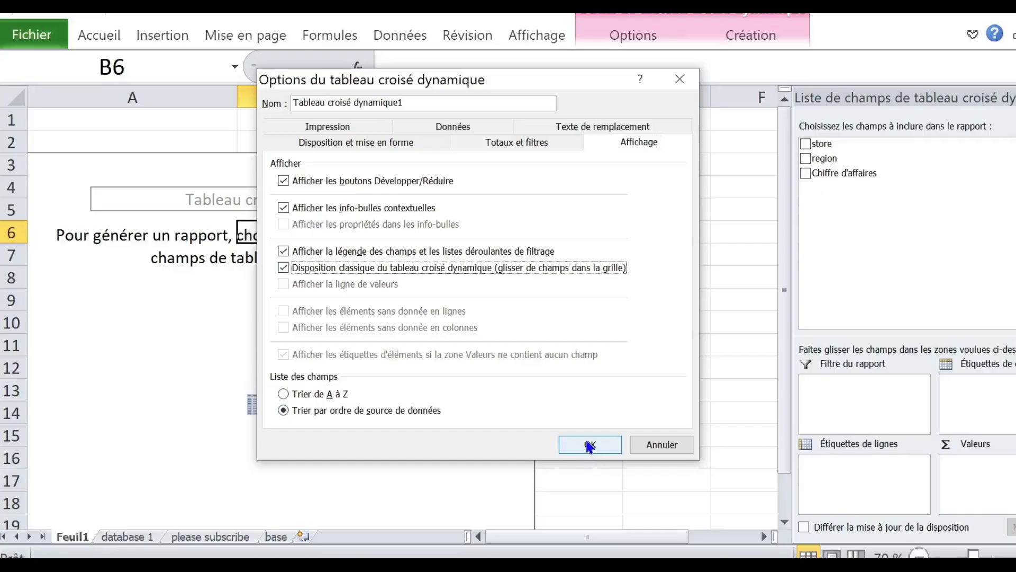
pyautogui.click(585, 440)
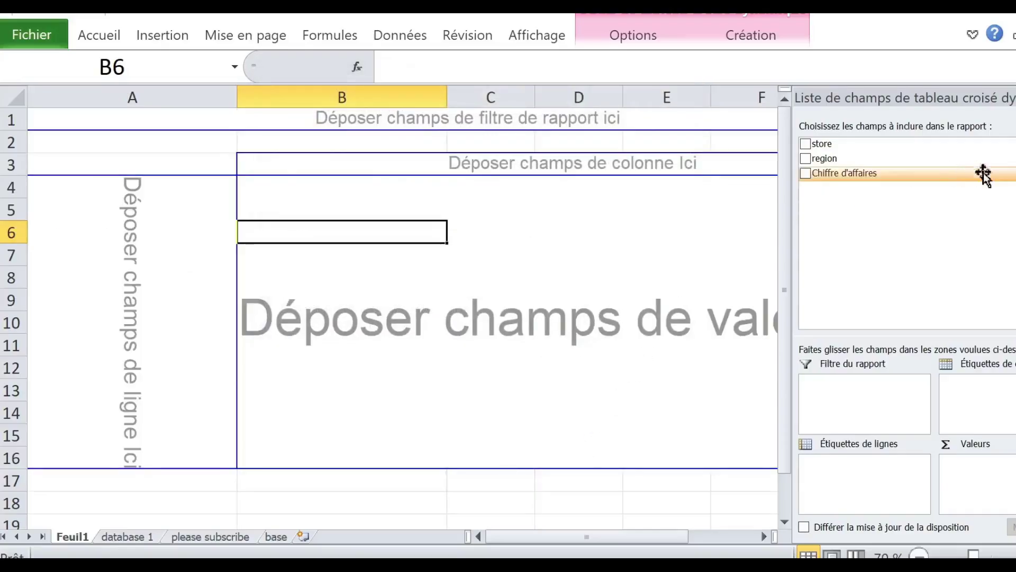
# Step: Place store in the row area, region in the column area and Chiffre d'affaires in the value area directly in the grid
pyautogui.click(614, 125)
pyautogui.click(496, 236)
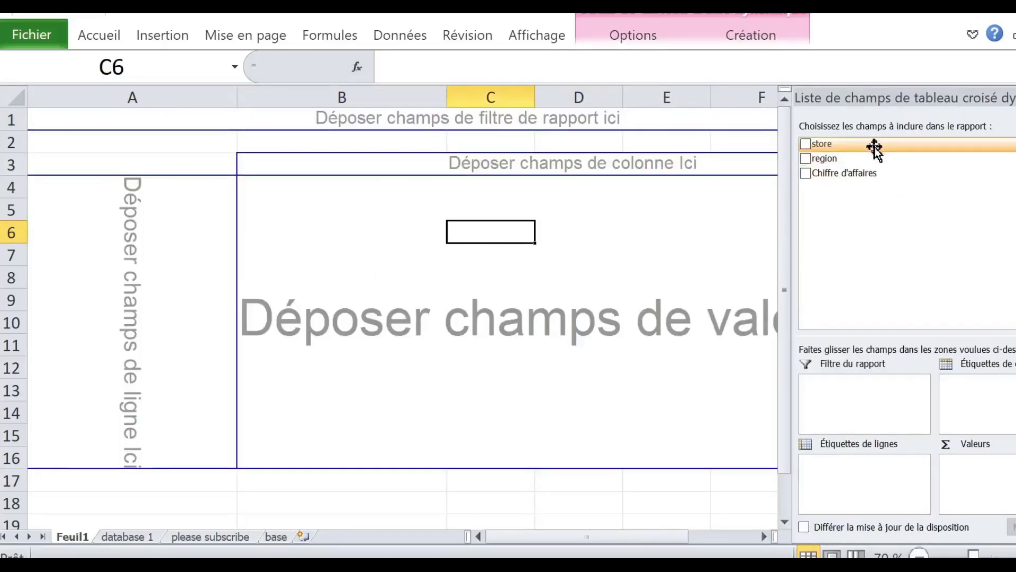
pyautogui.moveTo(882, 146); pyautogui.dragTo(149, 295)
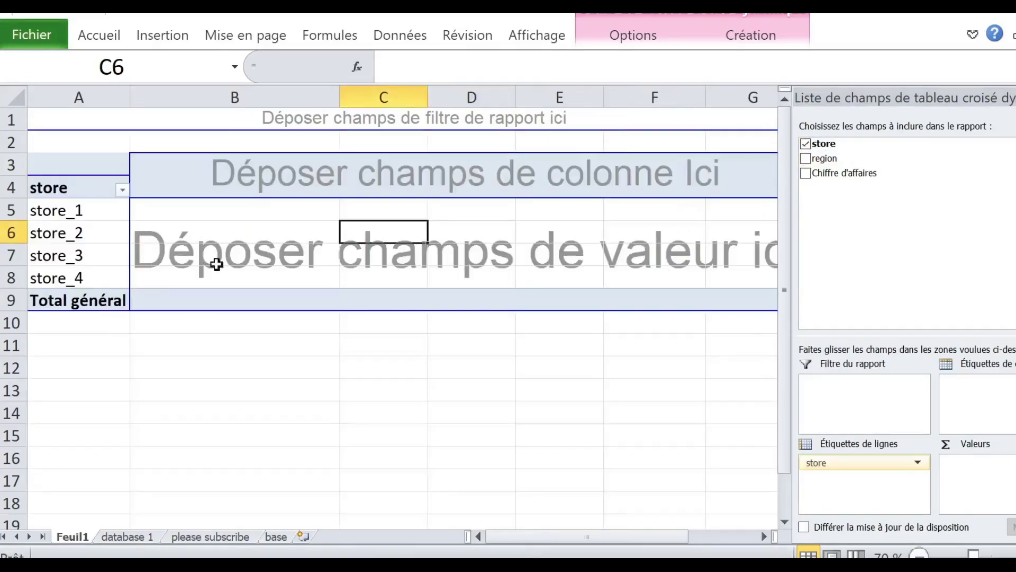
pyautogui.moveTo(848, 159); pyautogui.dragTo(442, 160)
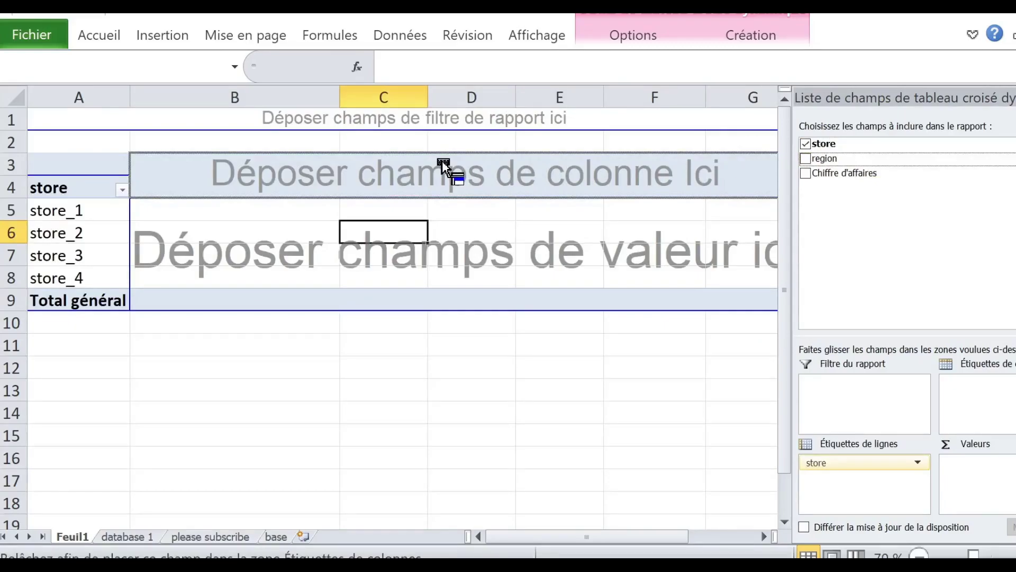
pyautogui.moveTo(442, 164); pyautogui.dragTo(441, 163)
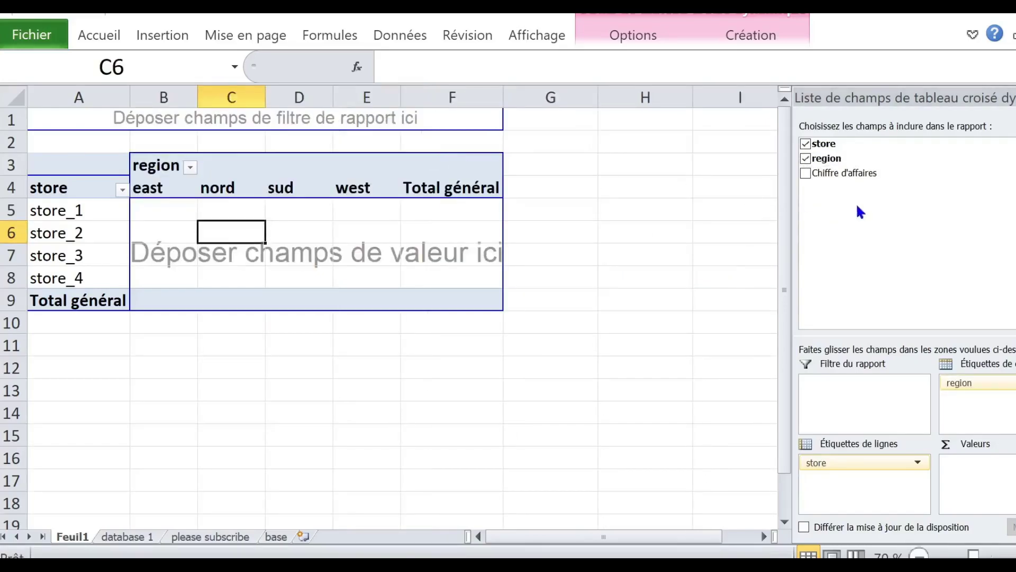
pyautogui.moveTo(885, 175); pyautogui.dragTo(390, 239)
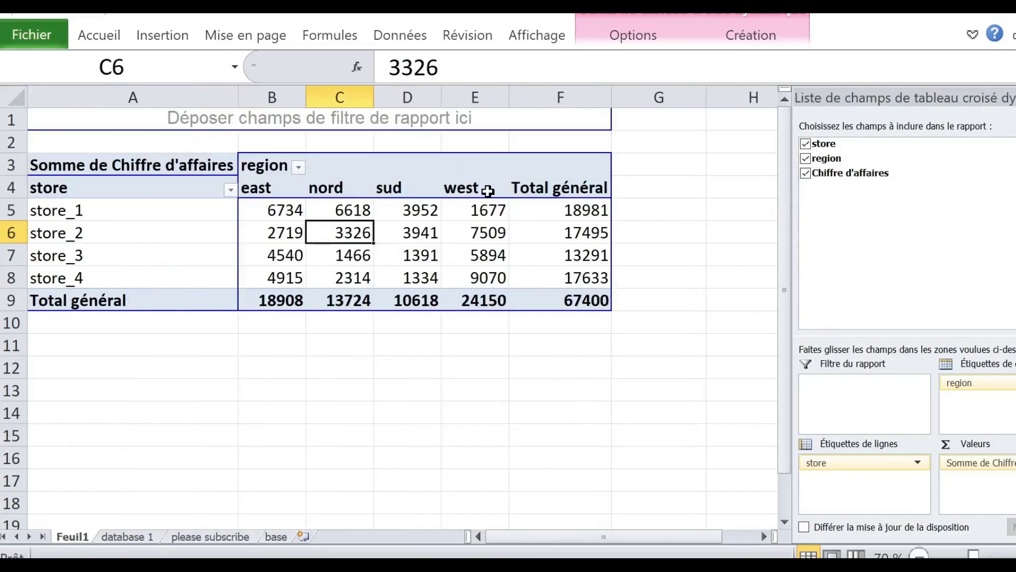
# Step: Review the store rows of the pivot table, from store_1 to store_4
pyautogui.click(440, 357)
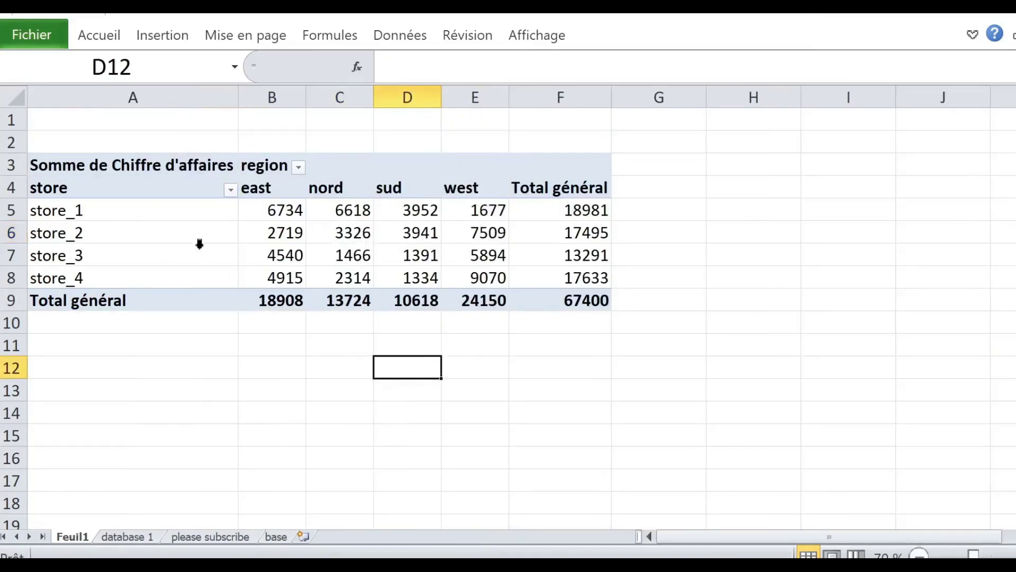
pyautogui.click(102, 212)
pyautogui.click(107, 236)
pyautogui.click(107, 256)
pyautogui.click(107, 276)
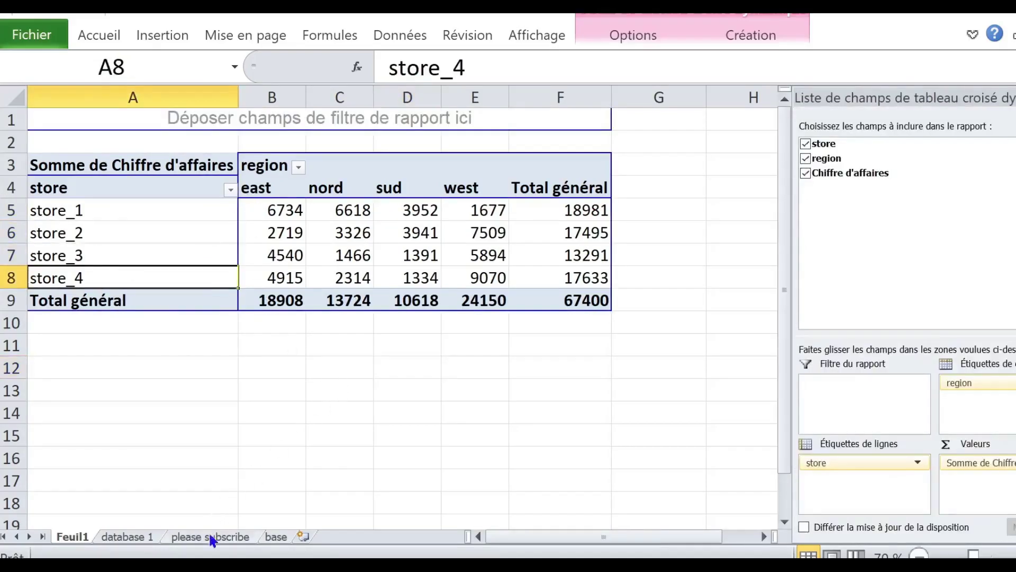
# Step: Create a second pivot table on a new worksheet from the range A4:C20 of the database 1 sheet
pyautogui.click(142, 536)
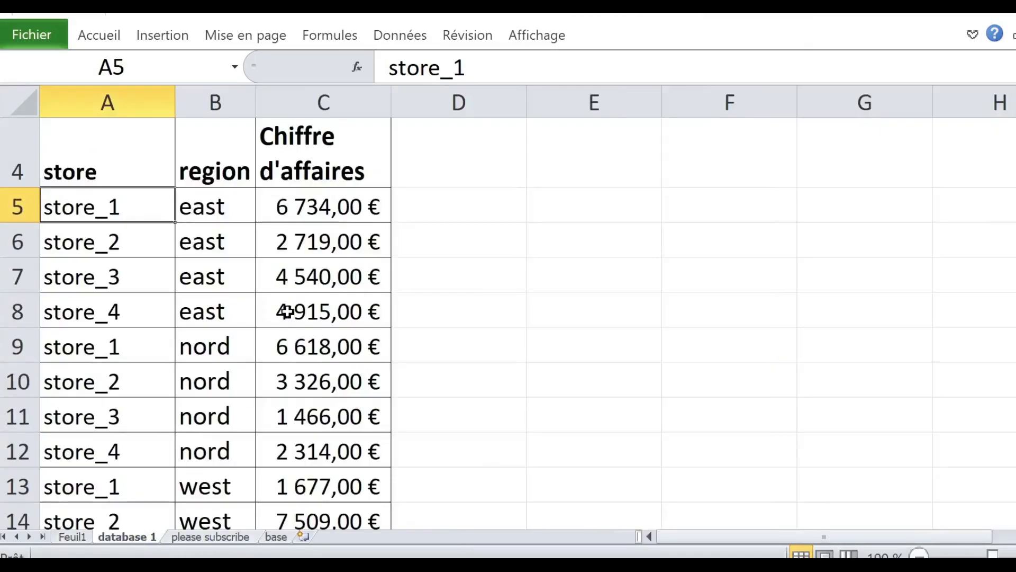
pyautogui.scroll(1, 316, 324)
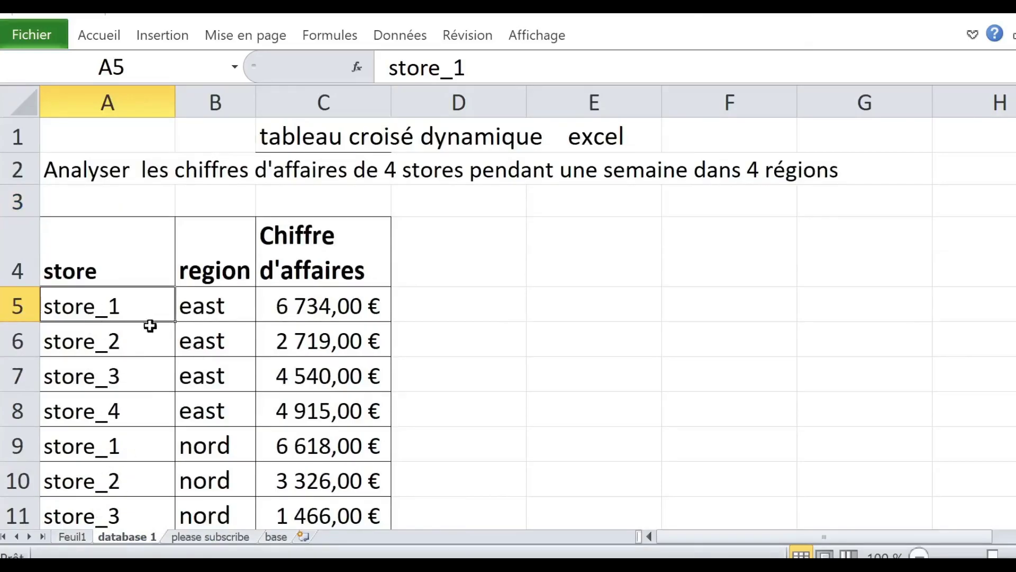
pyautogui.click(212, 369)
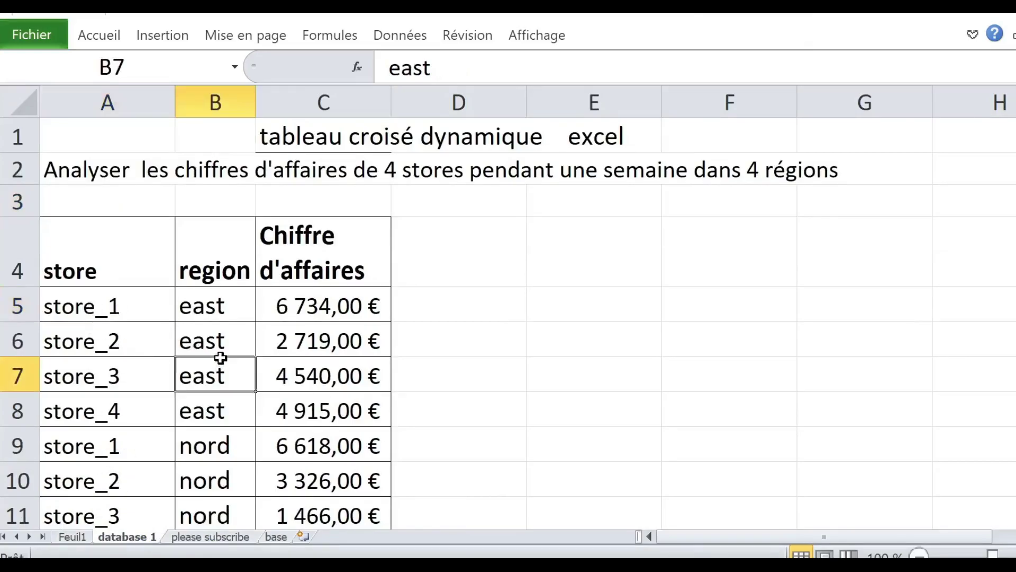
pyautogui.click(129, 362)
pyautogui.click(171, 40)
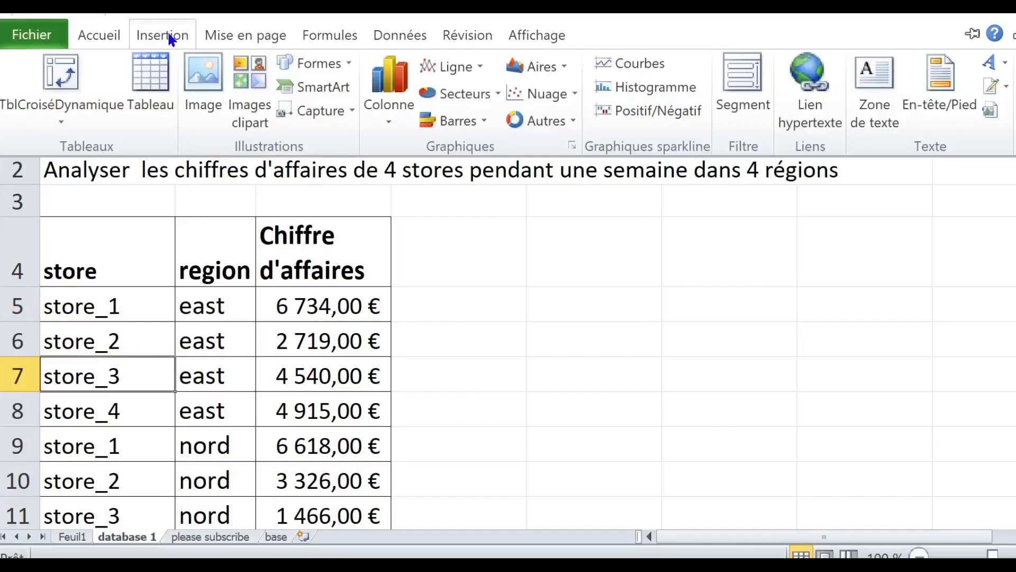
pyautogui.click(58, 64)
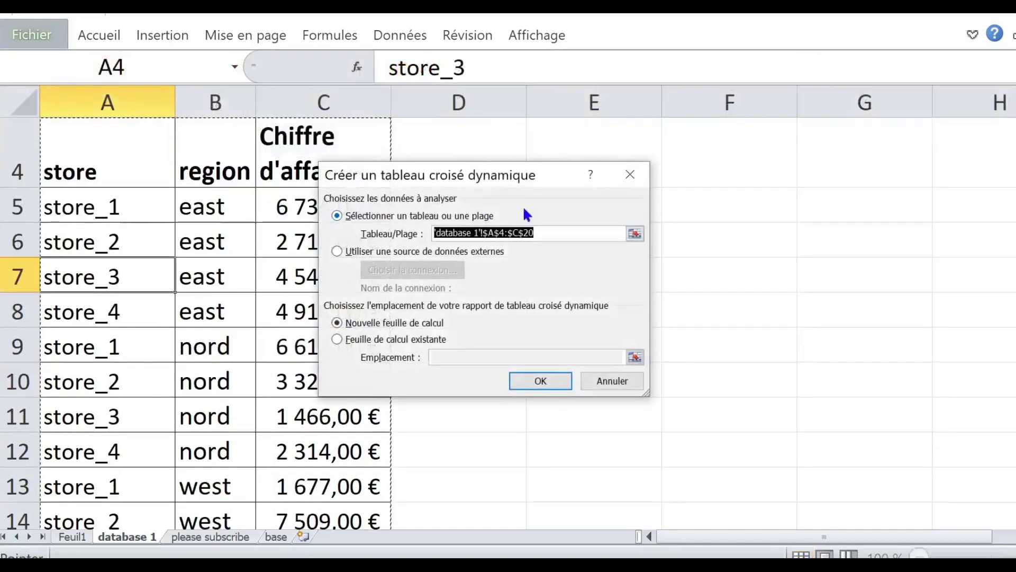
pyautogui.click(540, 381)
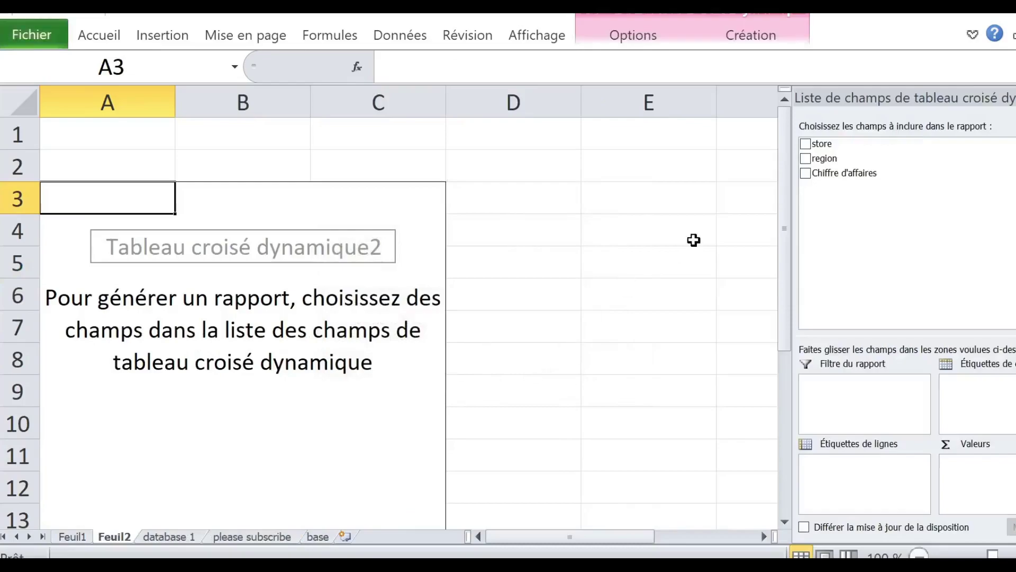
# Step: Try to drop the store field directly onto the empty pivot table on Feuil2
pyautogui.moveTo(842, 146); pyautogui.dragTo(237, 294)
pyautogui.click(919, 555)
pyautogui.click(919, 555)
pyautogui.click(919, 555)
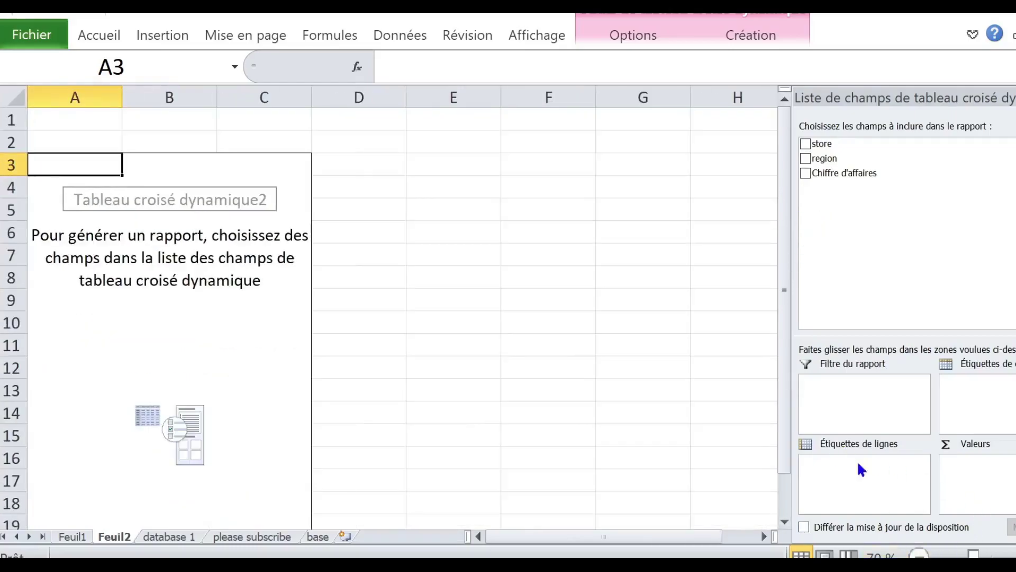
# Step: Enable the classic pivot table layout with fields dropped in the grid for Tableau croisé dynamique2 on Feuil2
pyautogui.click(222, 253)
pyautogui.click(119, 255)
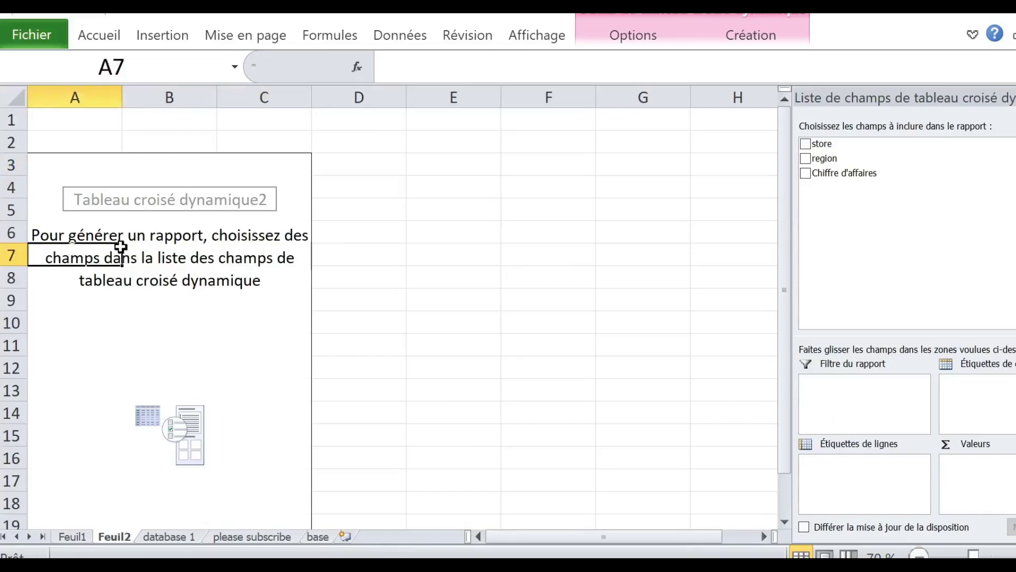
pyautogui.click(110, 231)
pyautogui.rightClick(103, 230)
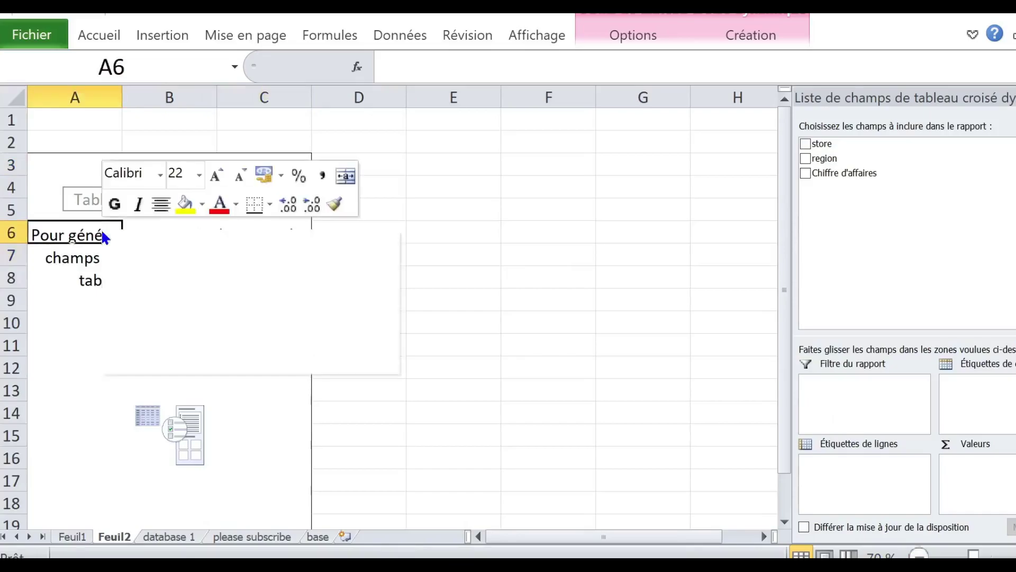
pyautogui.click(186, 334)
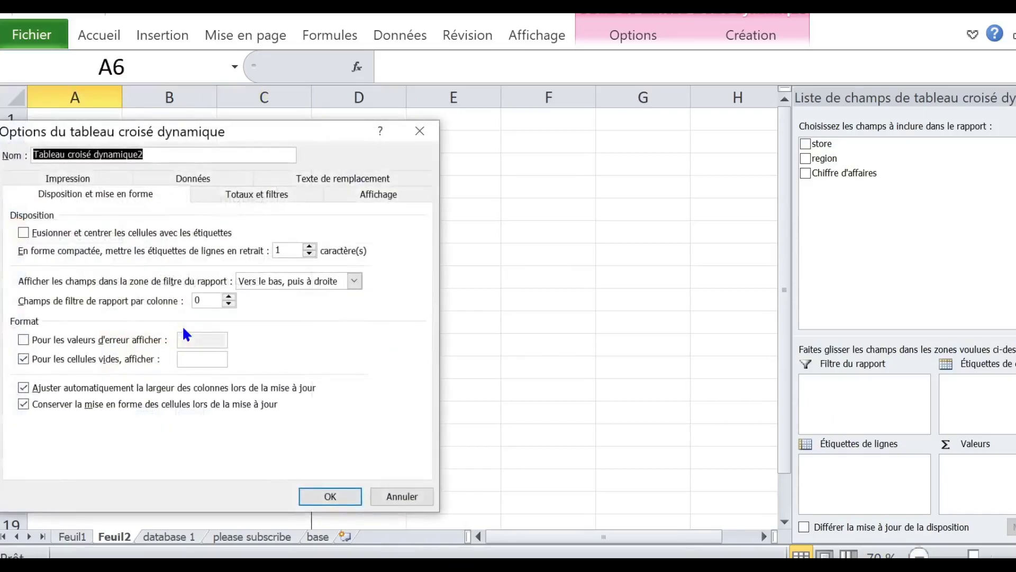
pyautogui.moveTo(275, 150); pyautogui.dragTo(417, 135)
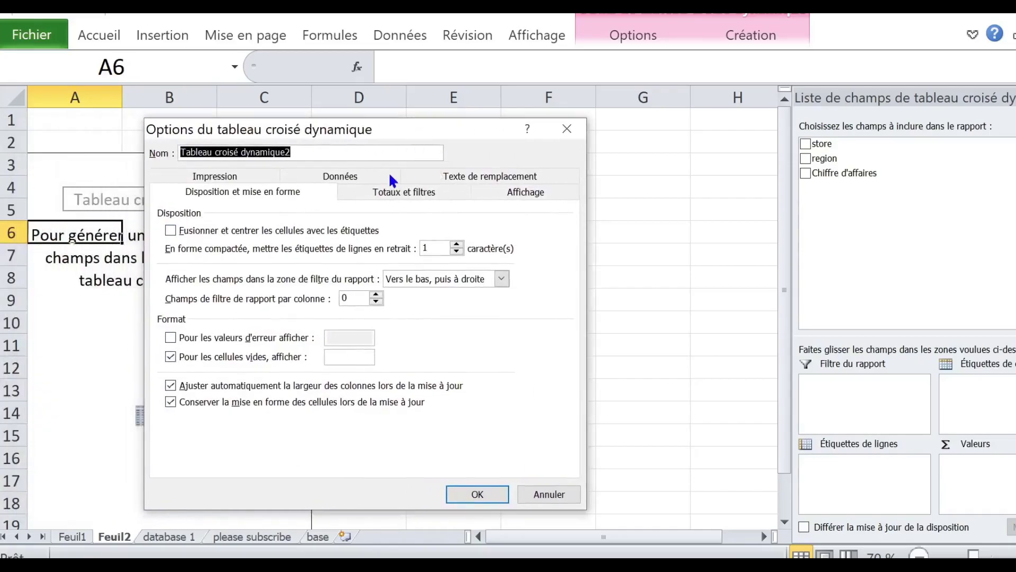
pyautogui.click(506, 196)
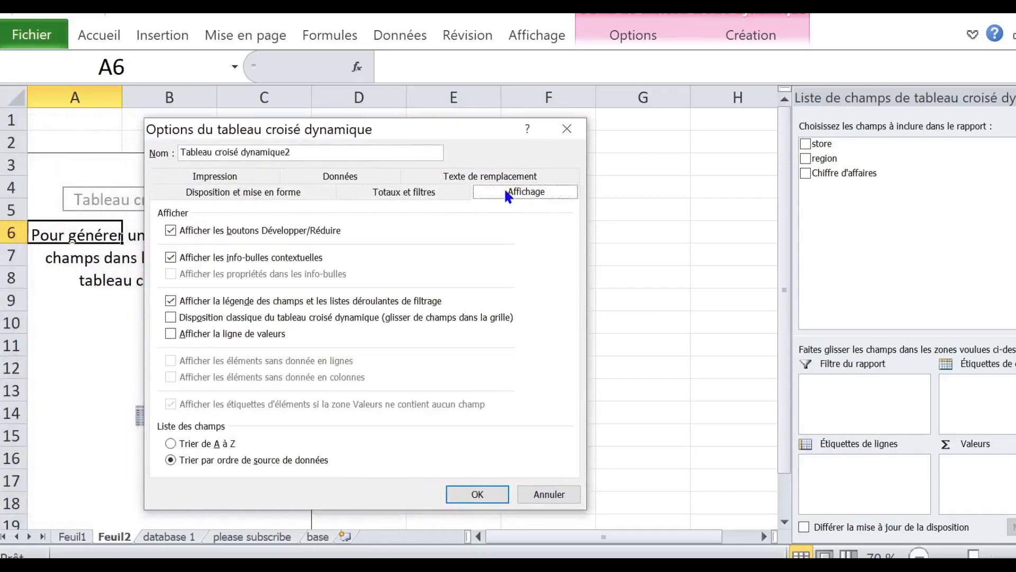
pyautogui.click(204, 317)
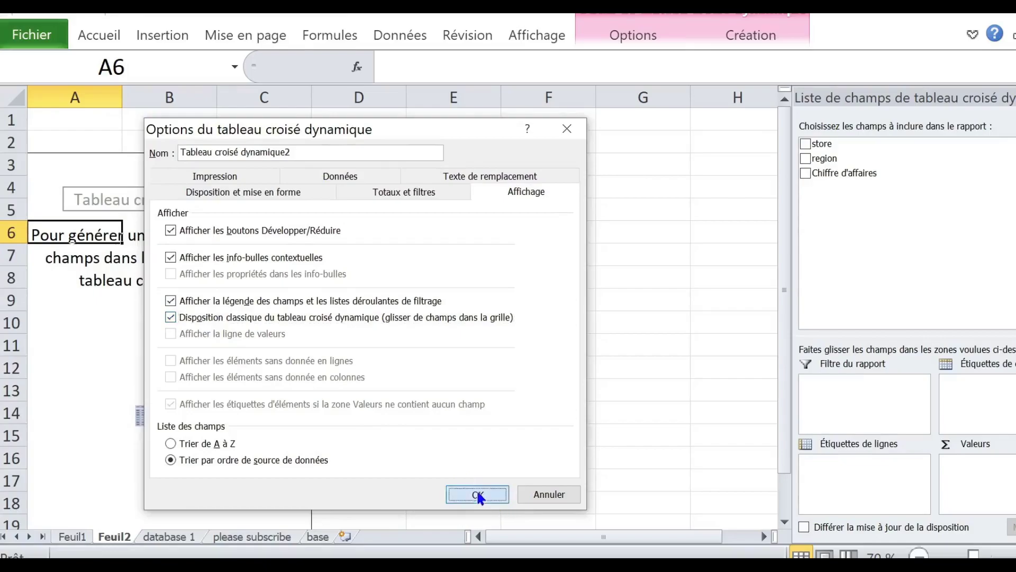
pyautogui.click(476, 493)
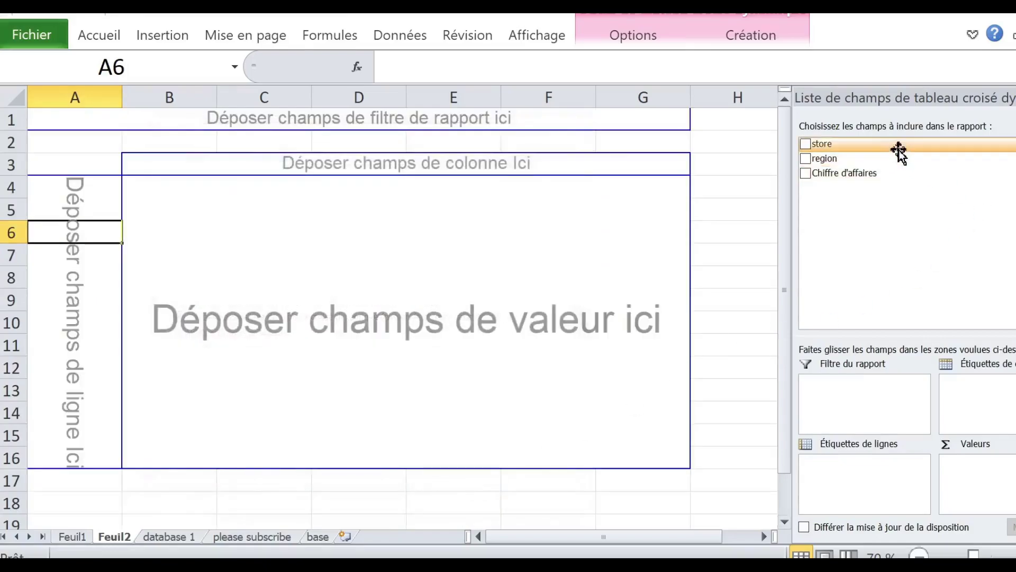
# Step: Place the store field in both the row area and the value area of the pivot table on Feuil2
pyautogui.moveTo(842, 145); pyautogui.dragTo(75, 260)
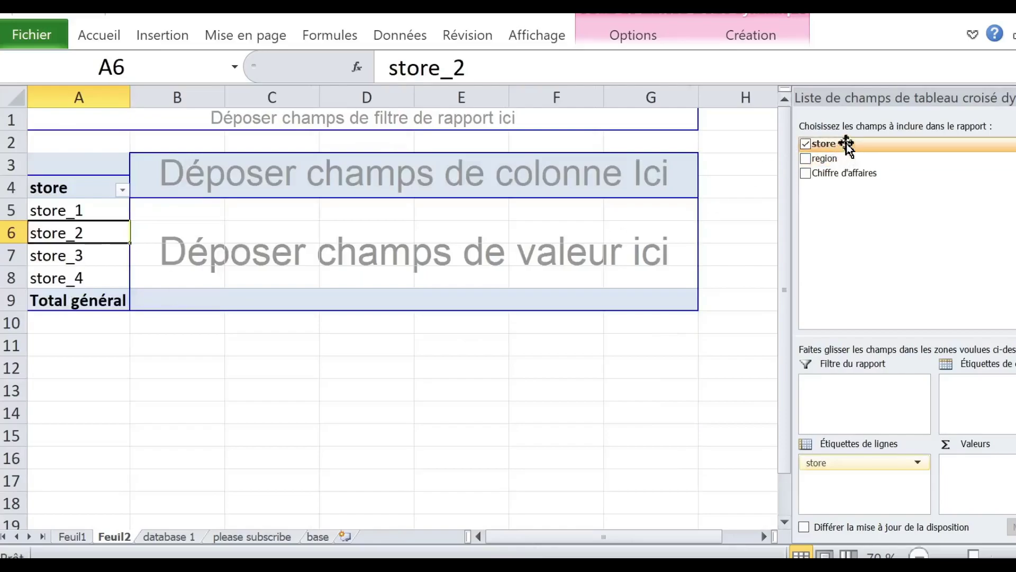
pyautogui.moveTo(847, 144); pyautogui.dragTo(429, 225)
pyautogui.moveTo(188, 210); pyautogui.dragTo(184, 279)
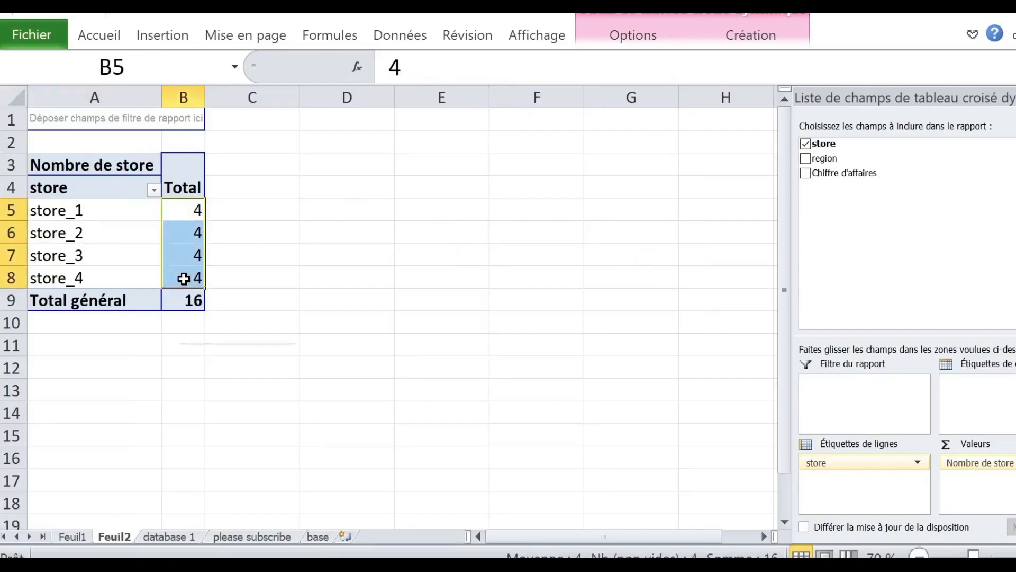
pyautogui.click(102, 217)
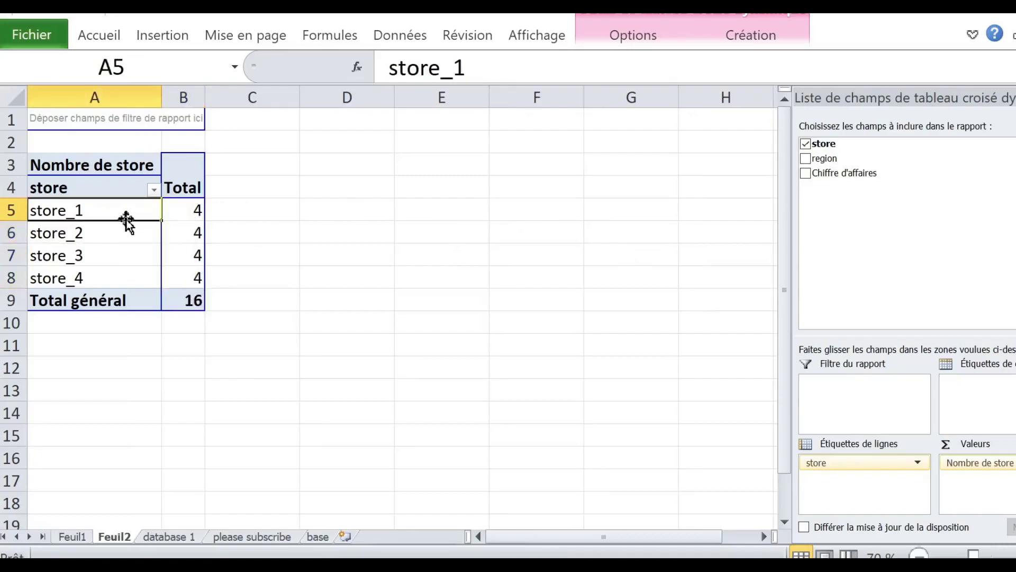
# Step: Remove the store field, then set region as the row field and Chiffre d'affaires as the value field
pyautogui.click(806, 144)
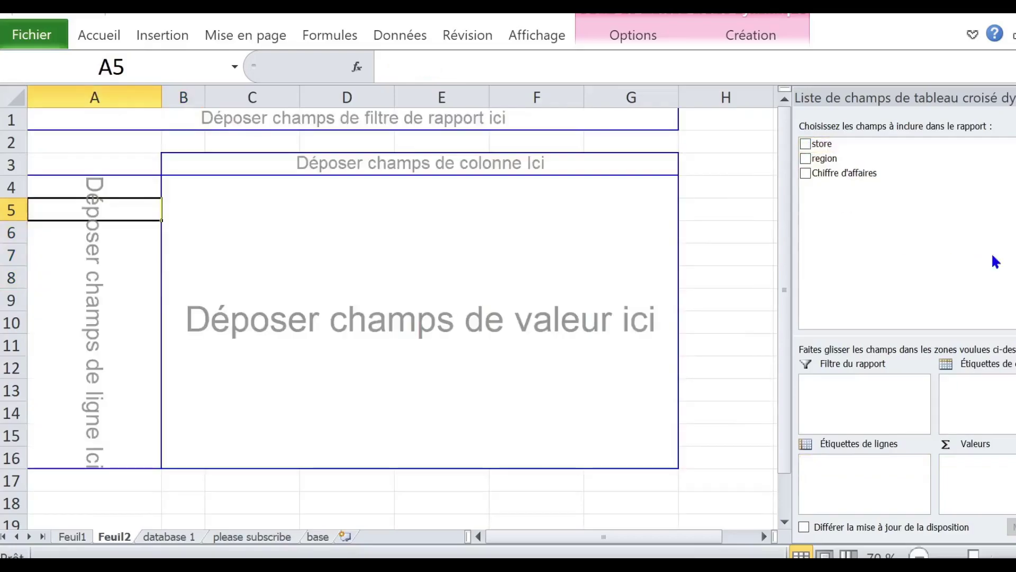
pyautogui.click(806, 159)
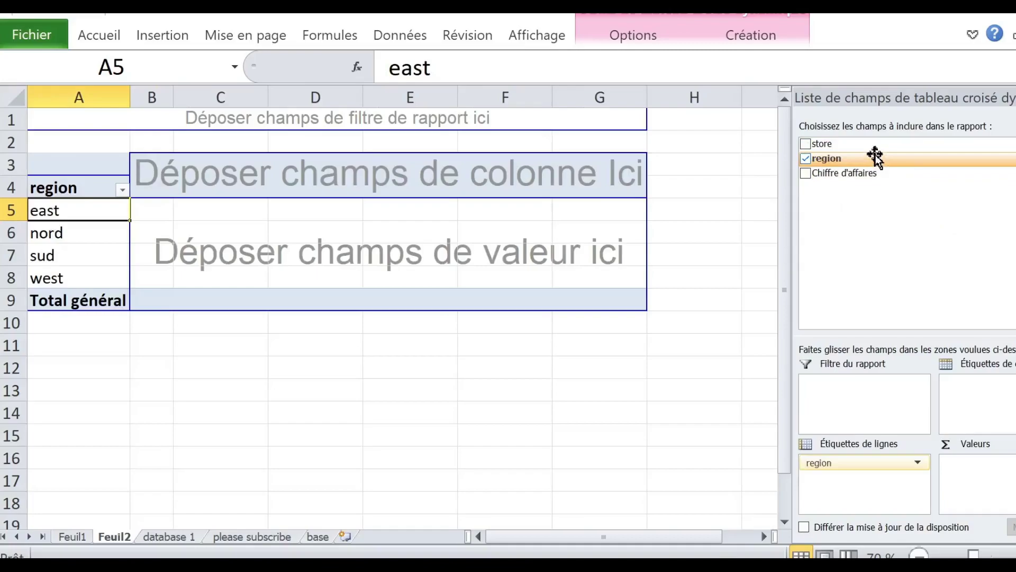
pyautogui.moveTo(846, 172); pyautogui.dragTo(446, 236)
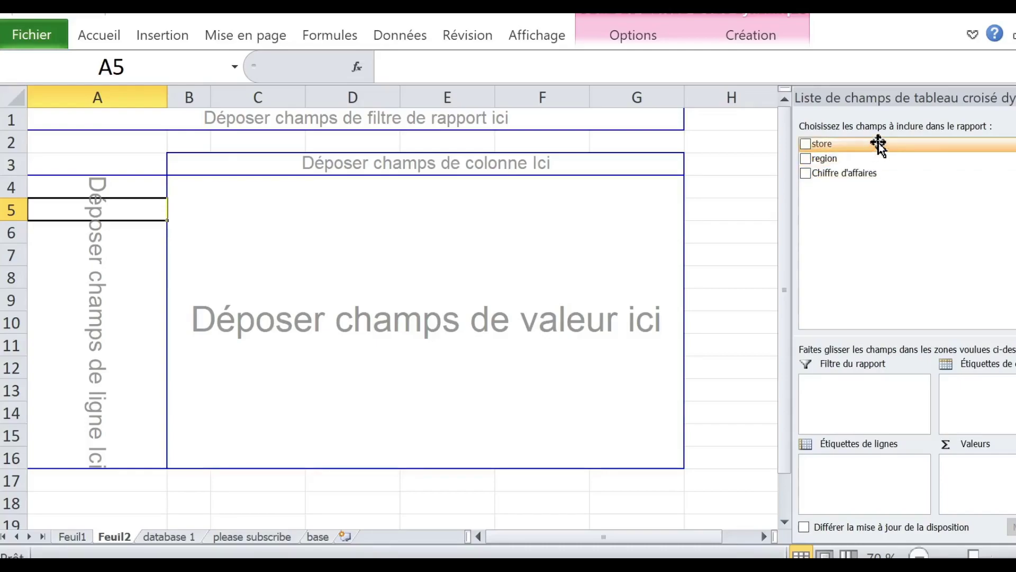
# Step: Place the store field in the row area and Chiffre d'affaires in the value area of the empty pivot table
pyautogui.moveTo(878, 144); pyautogui.dragTo(82, 264)
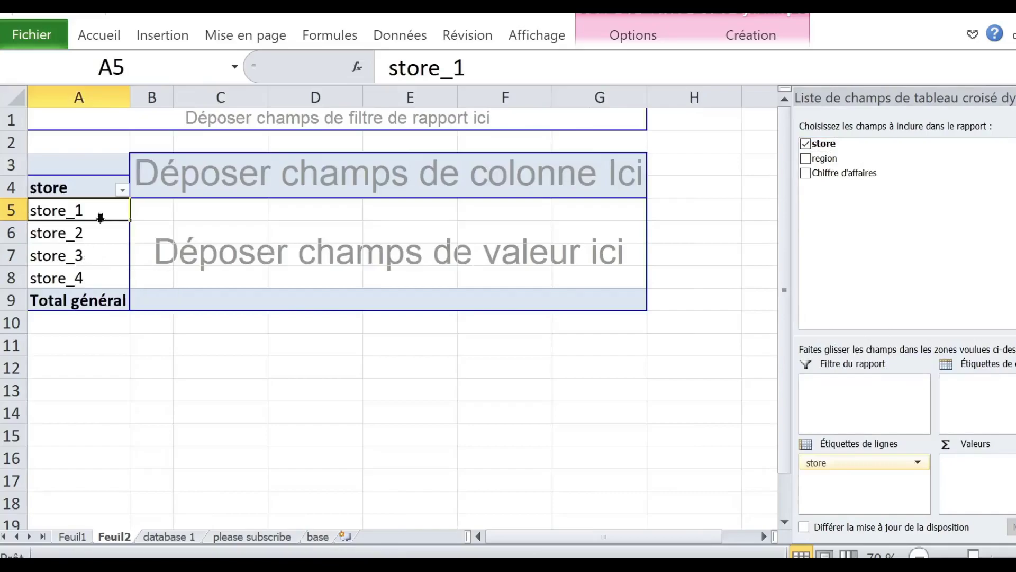
pyautogui.moveTo(863, 170); pyautogui.dragTo(341, 233)
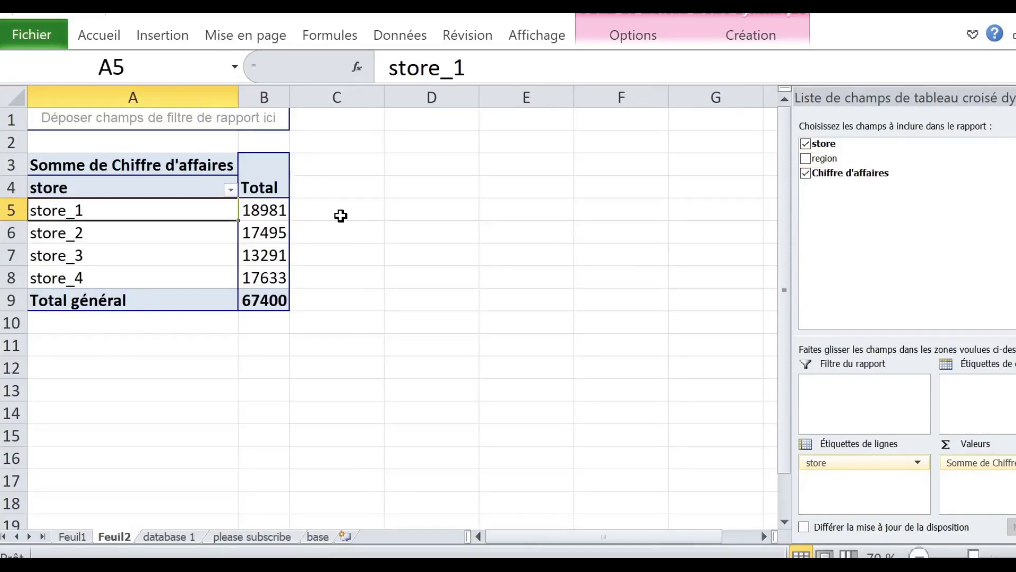
pyautogui.click(266, 210)
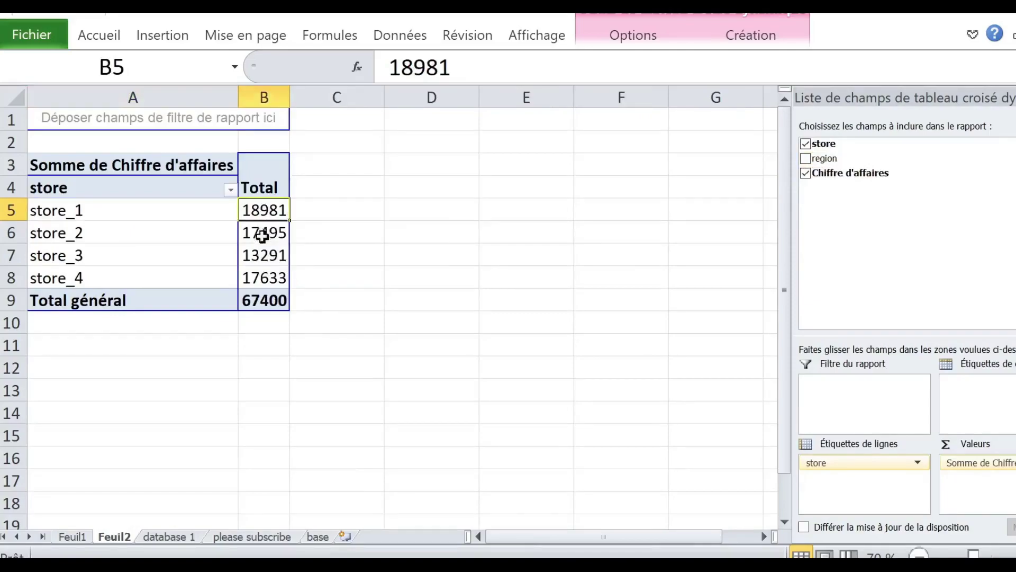
# Step: Apply the Monétaire number format to the Chiffre d'affaires values of the pivot table
pyautogui.moveTo(265, 209)
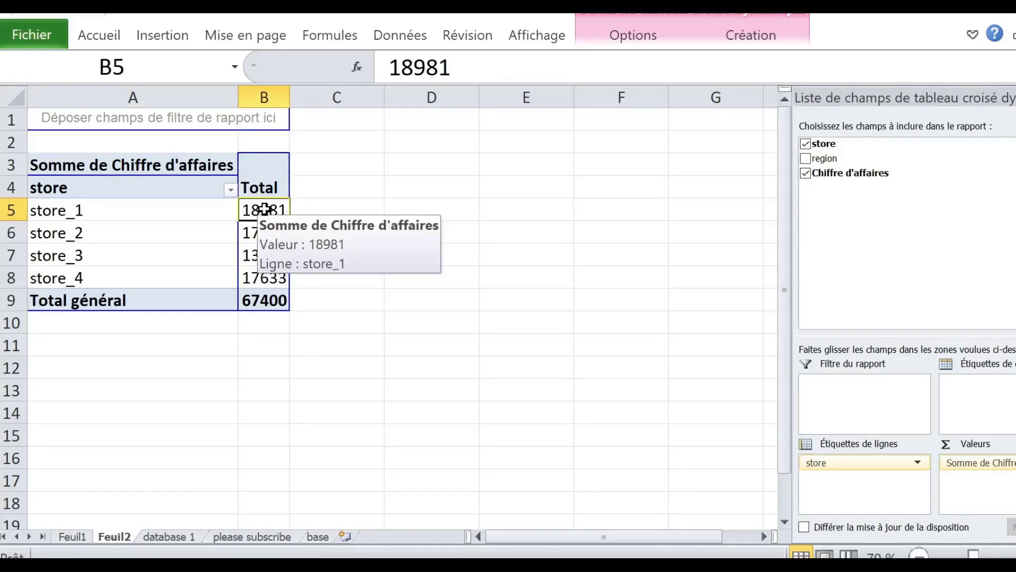
pyautogui.rightClick(265, 209)
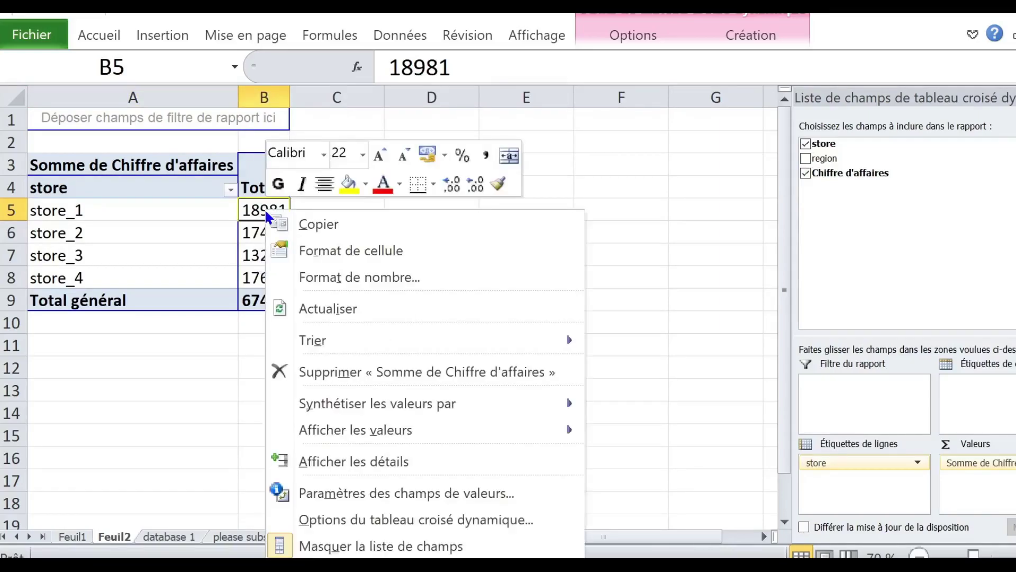
pyautogui.click(385, 273)
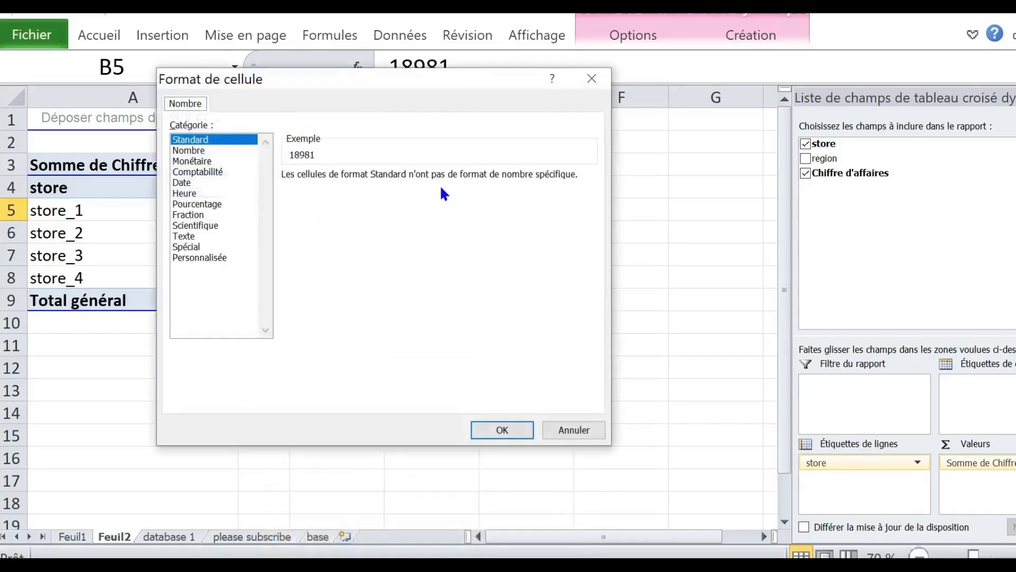
pyautogui.click(201, 151)
pyautogui.click(201, 161)
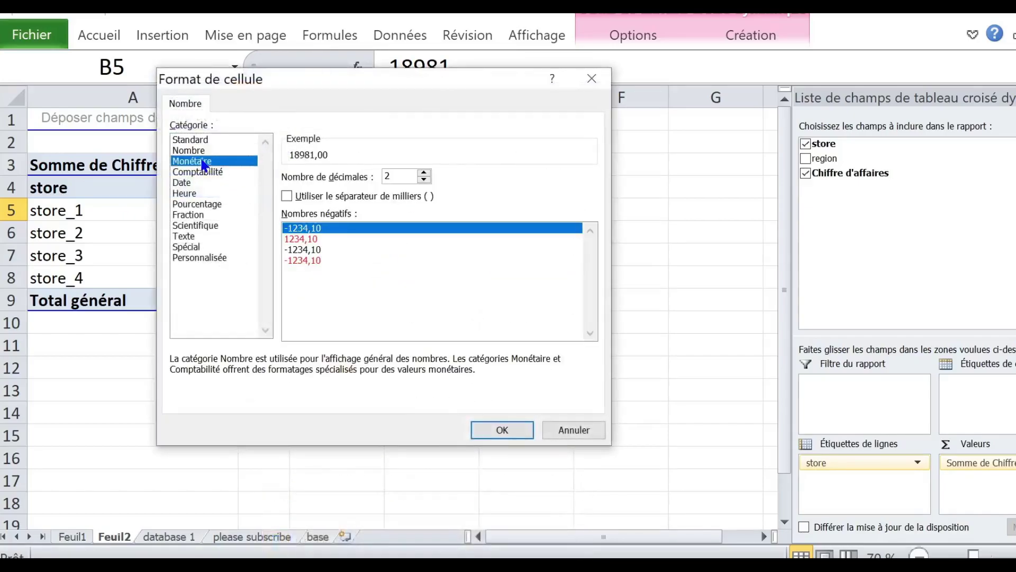
pyautogui.click(517, 430)
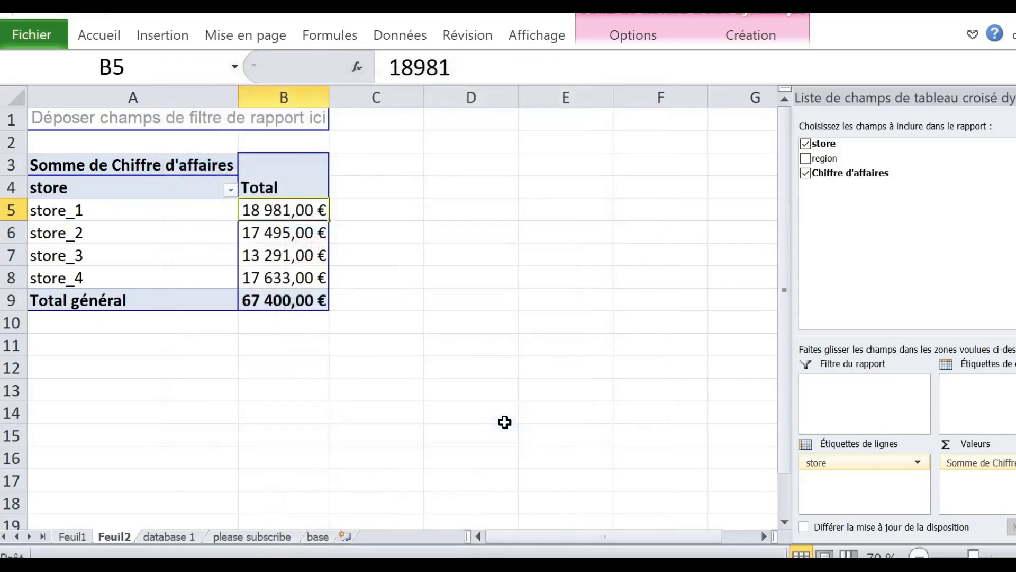
# Step: Change the summary calculation of the Chiffre d'affaires value field to Moyenne
pyautogui.rightClick(284, 211)
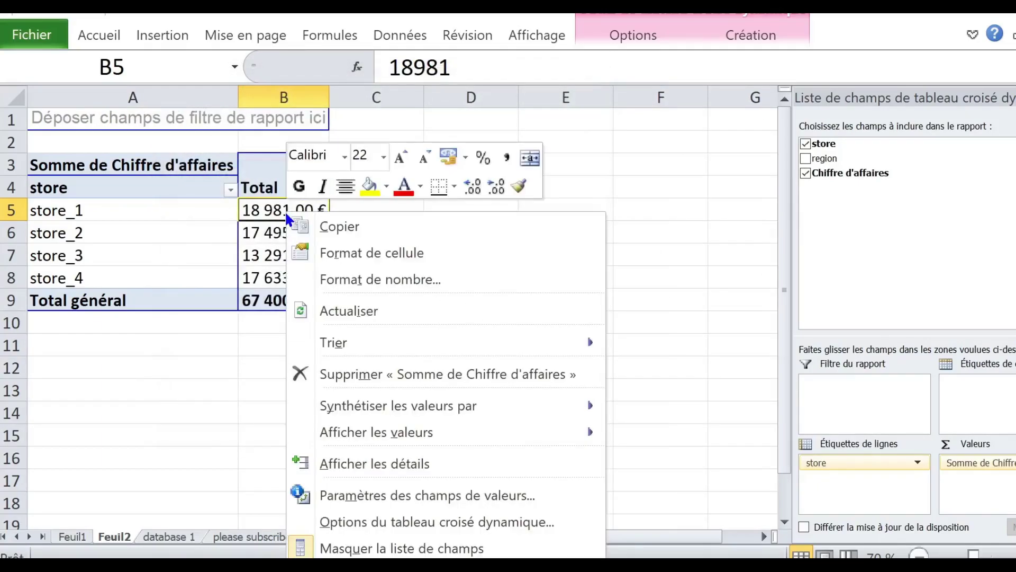
pyautogui.click(433, 494)
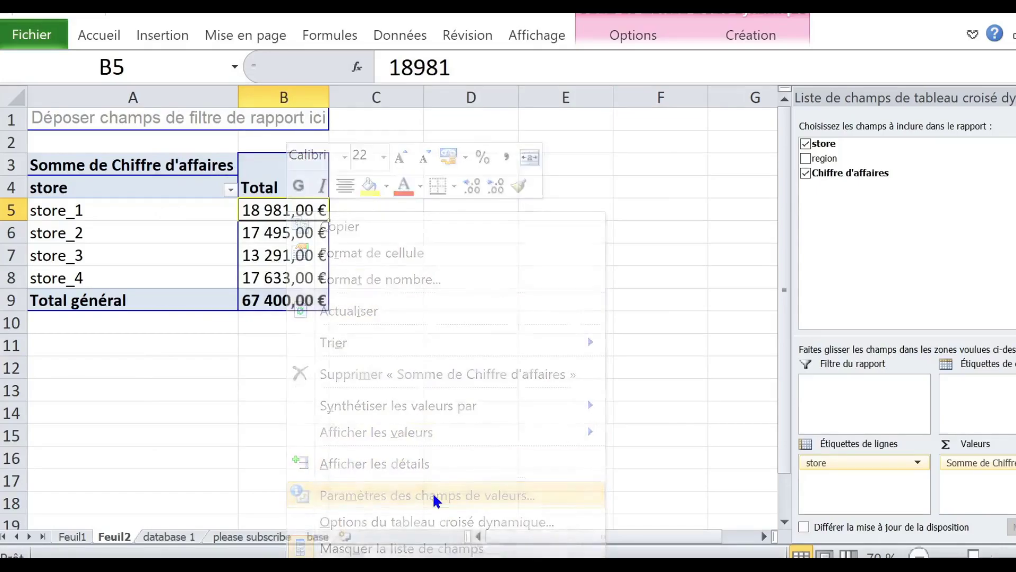
pyautogui.moveTo(539, 190); pyautogui.dragTo(597, 134)
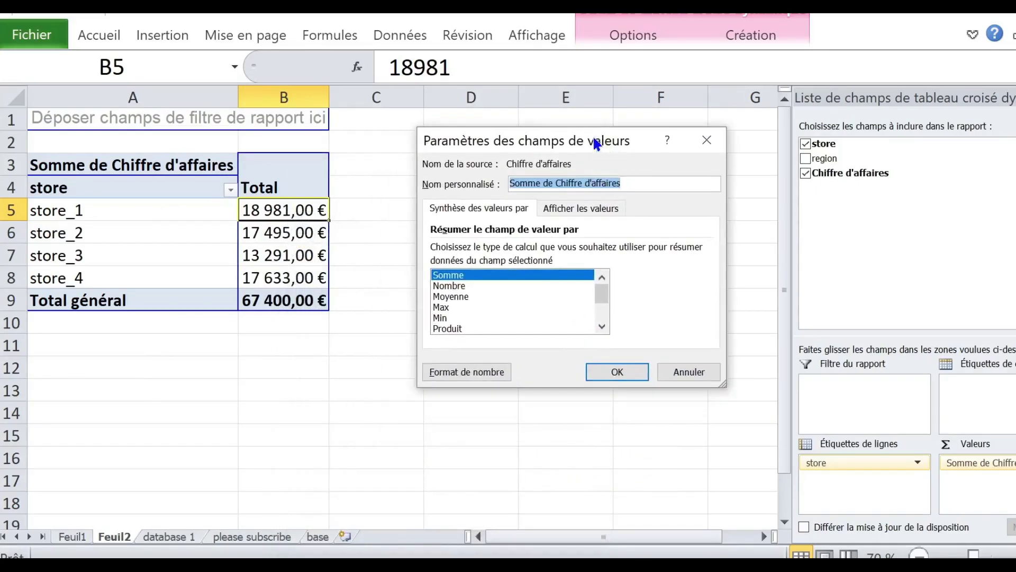
pyautogui.click(469, 296)
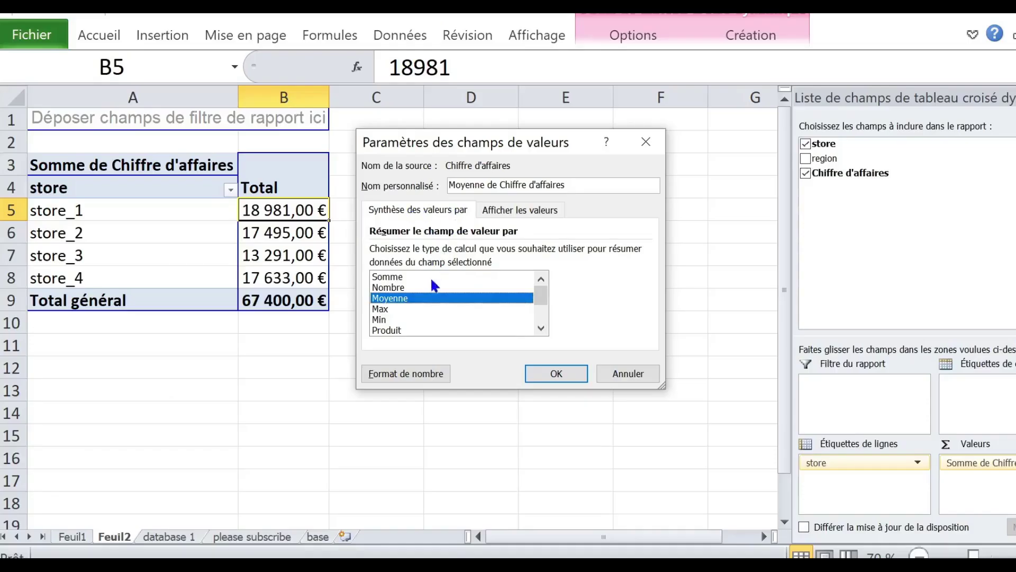
pyautogui.click(548, 374)
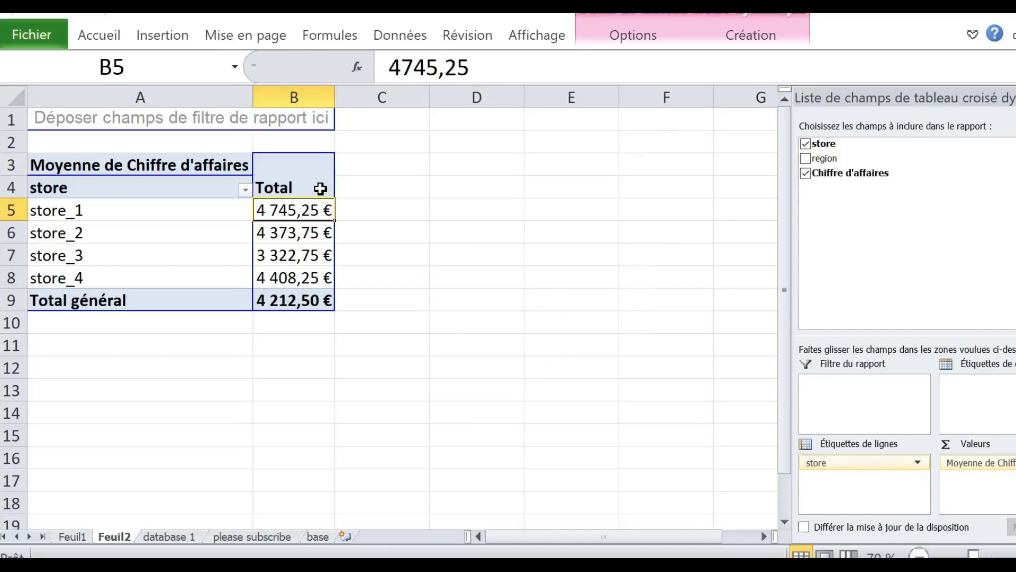
# Step: Review the calculation types offered in the value field settings of Chiffre d'affaires
pyautogui.moveTo(314, 210)
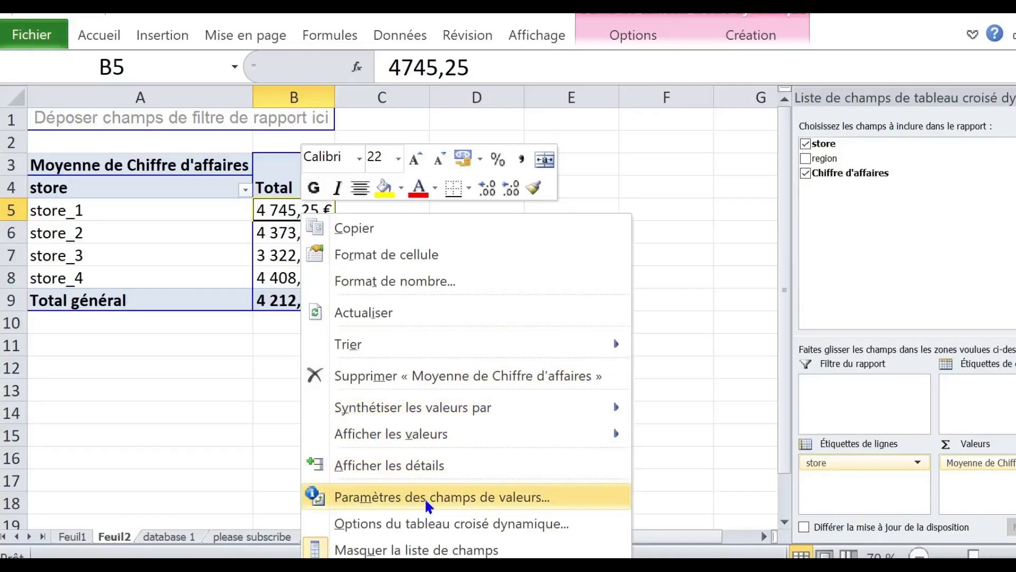
pyautogui.click(425, 498)
pyautogui.moveTo(422, 317); pyautogui.dragTo(476, 115)
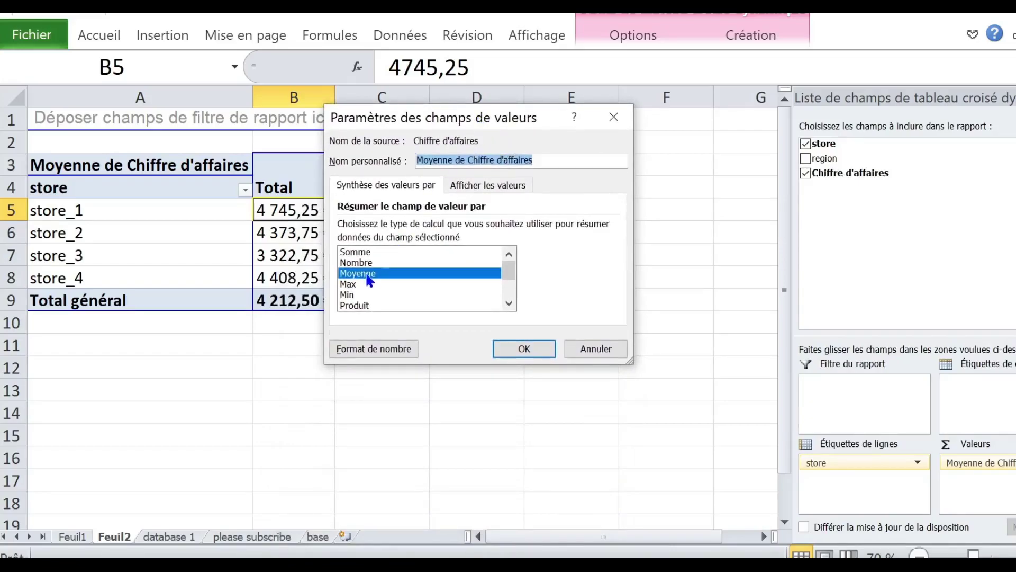
pyautogui.click(525, 348)
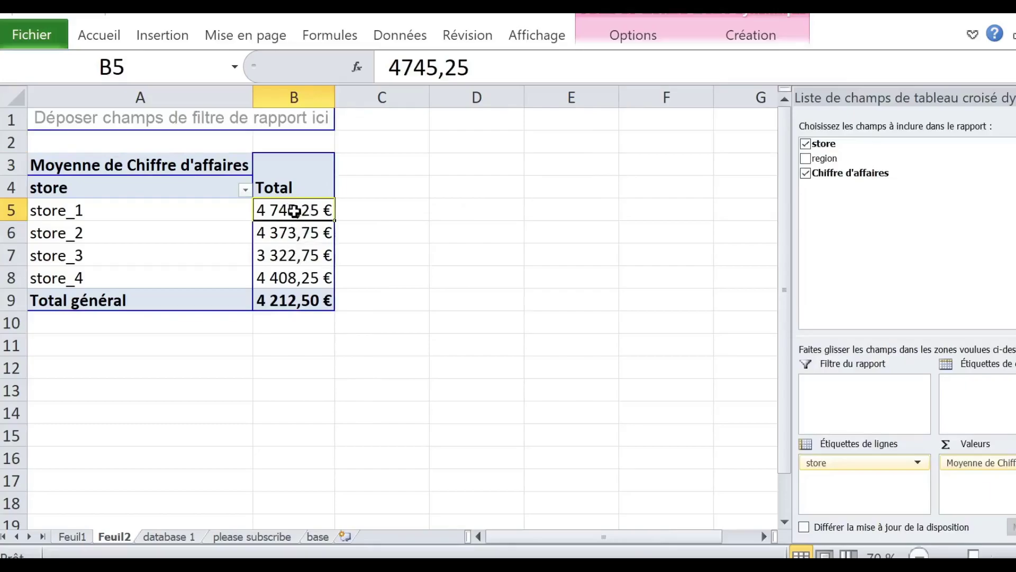
pyautogui.rightClick(295, 215)
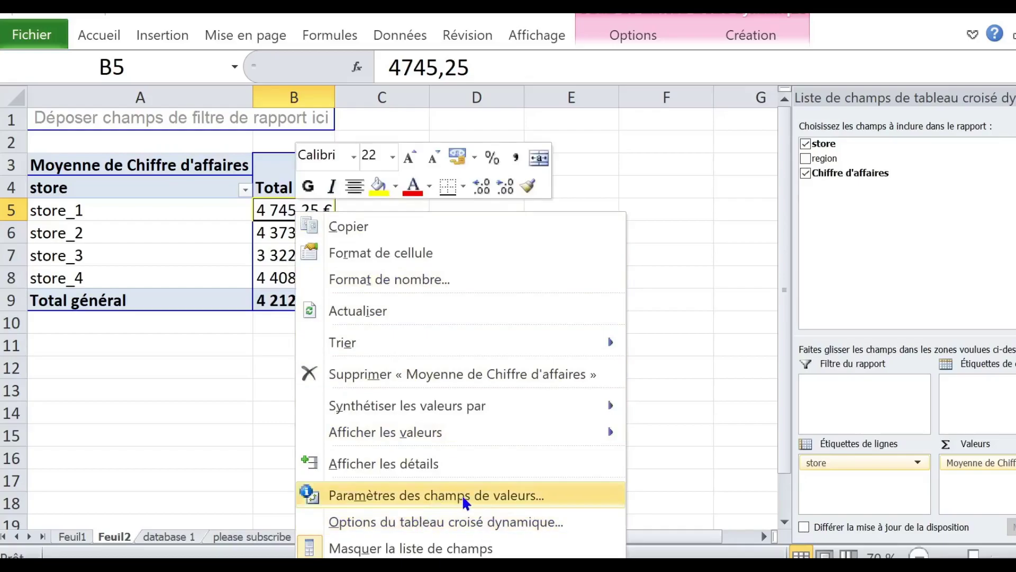
pyautogui.click(269, 212)
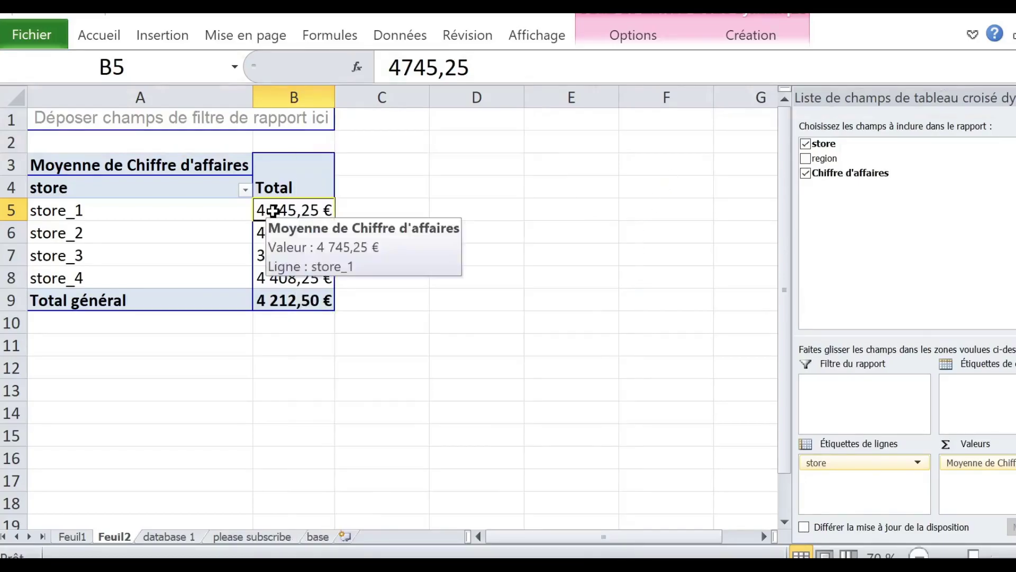
# Step: Summarize the Chiffre d'affaires value field by Somme and show its values as % du total général
pyautogui.rightClick(273, 211)
pyautogui.click(430, 494)
pyautogui.moveTo(436, 316); pyautogui.dragTo(551, 105)
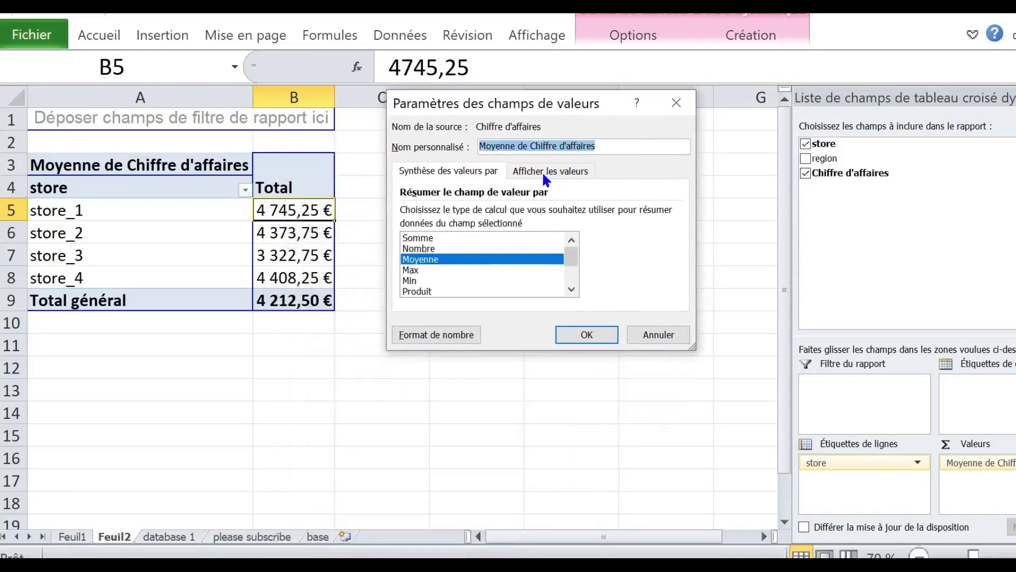
pyautogui.click(435, 238)
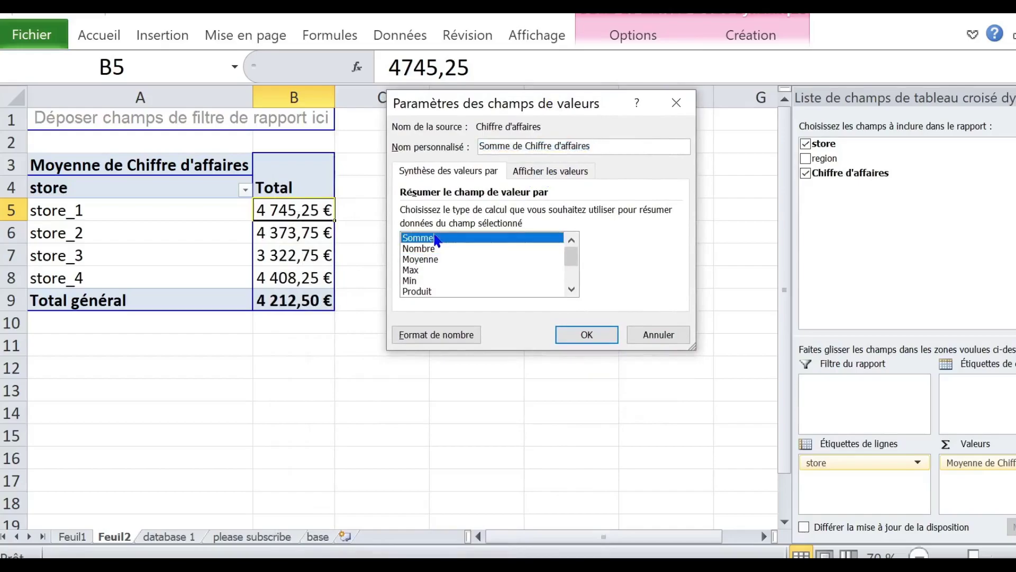
pyautogui.click(545, 170)
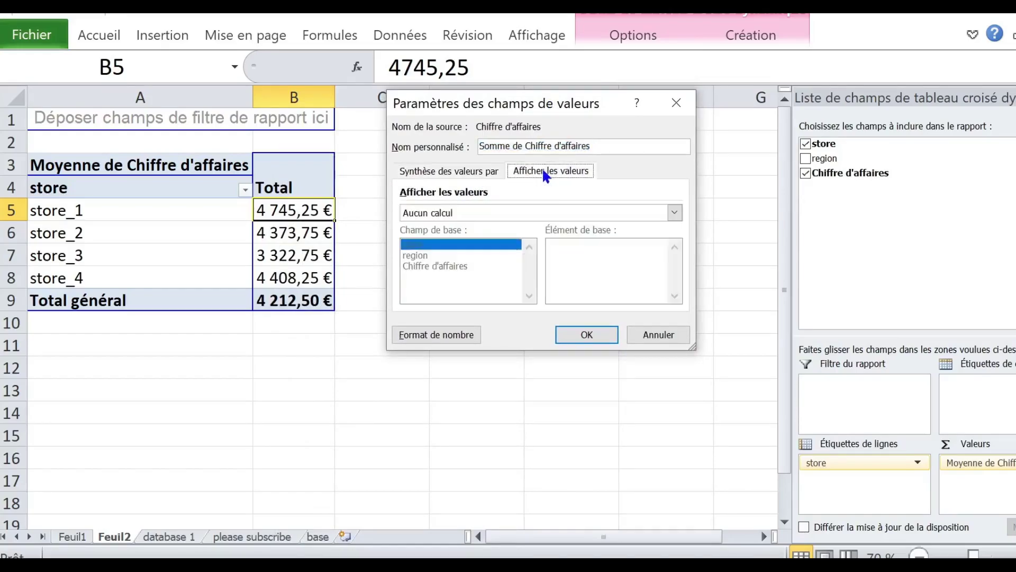
pyautogui.click(495, 211)
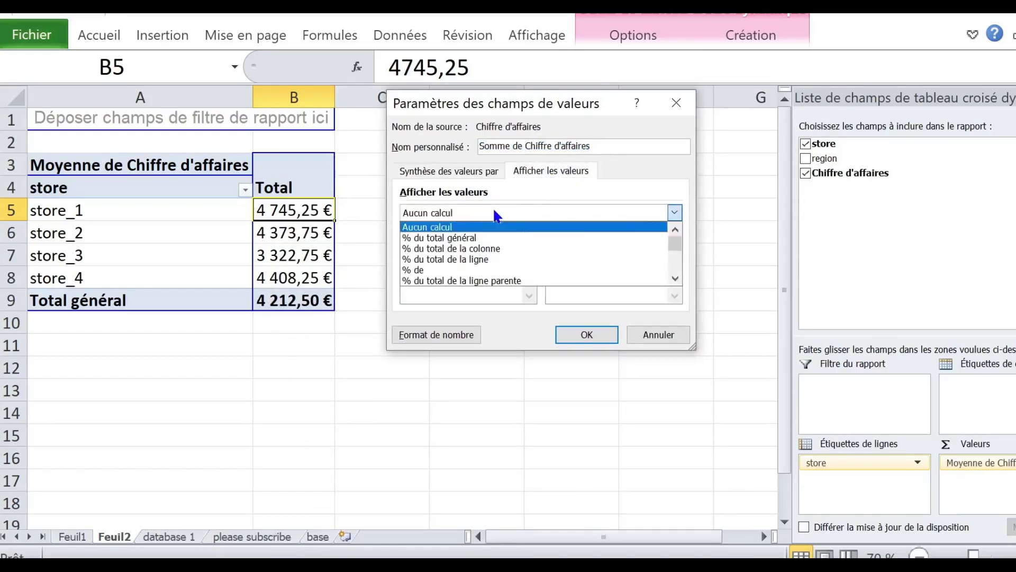
pyautogui.click(479, 238)
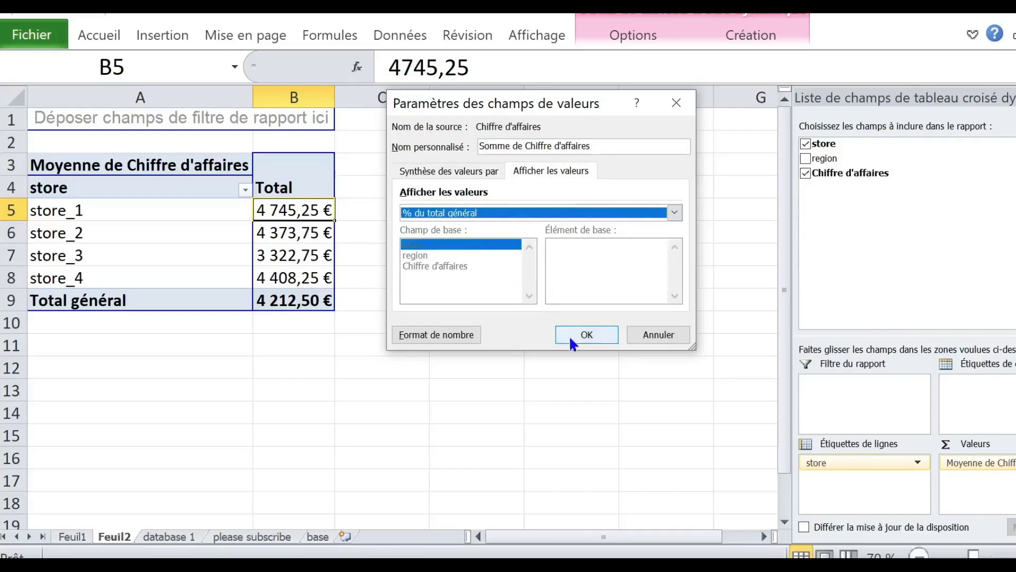
pyautogui.click(586, 338)
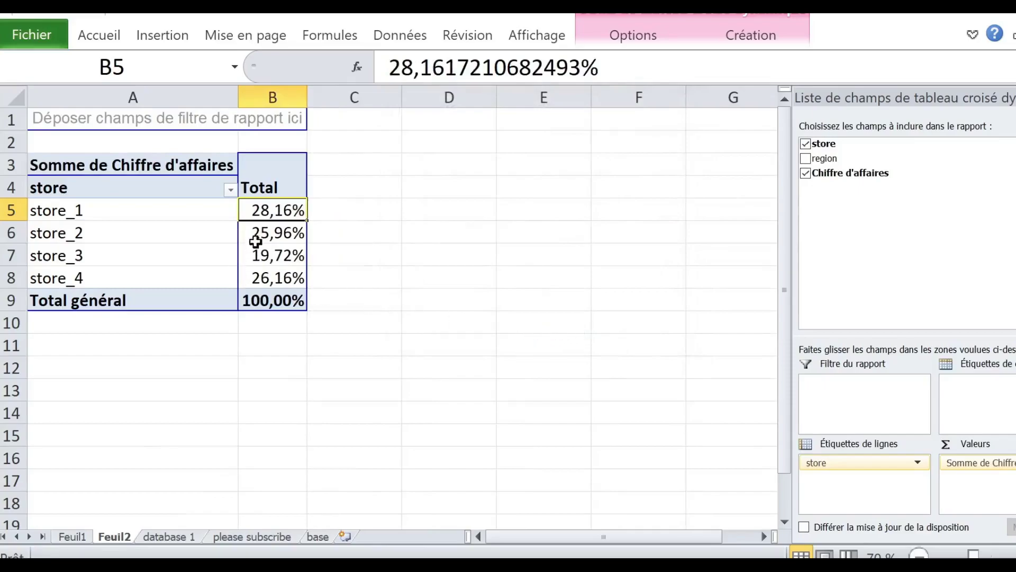
# Step: Examine each store's share of the total revenue in the pivot table
pyautogui.click(433, 293)
pyautogui.click(271, 235)
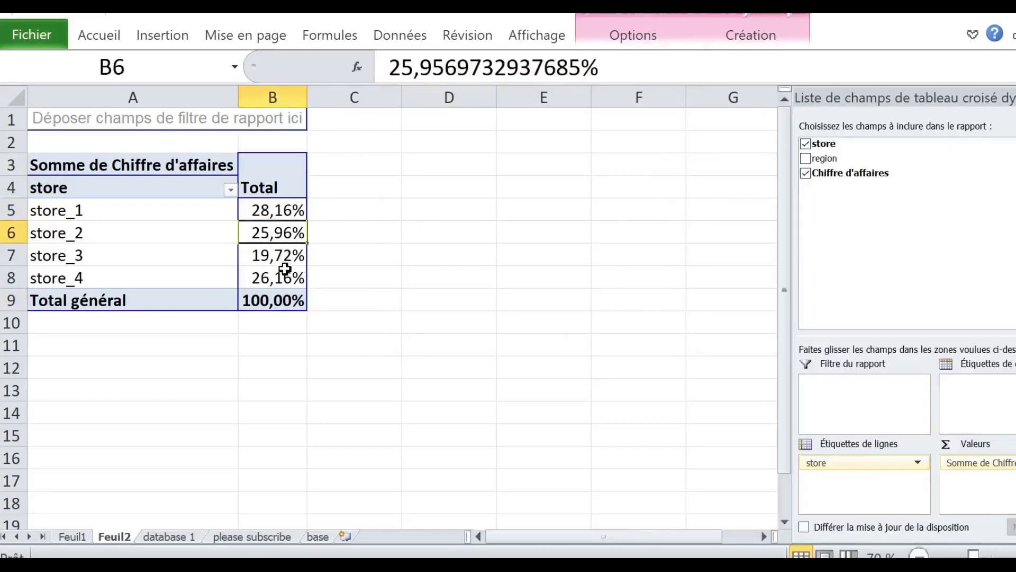
pyautogui.click(284, 273)
pyautogui.click(282, 363)
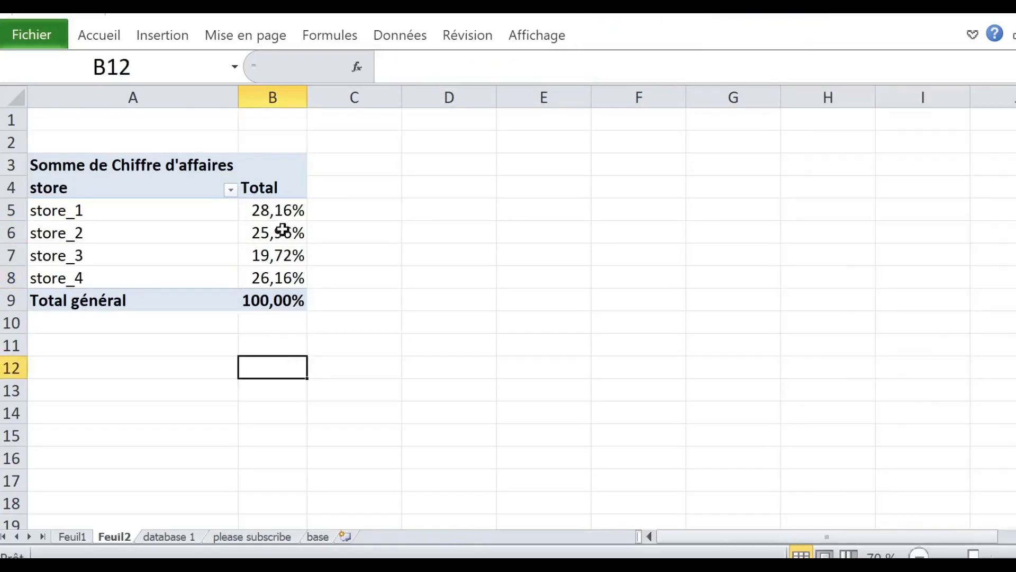
pyautogui.moveTo(275, 210); pyautogui.dragTo(273, 272)
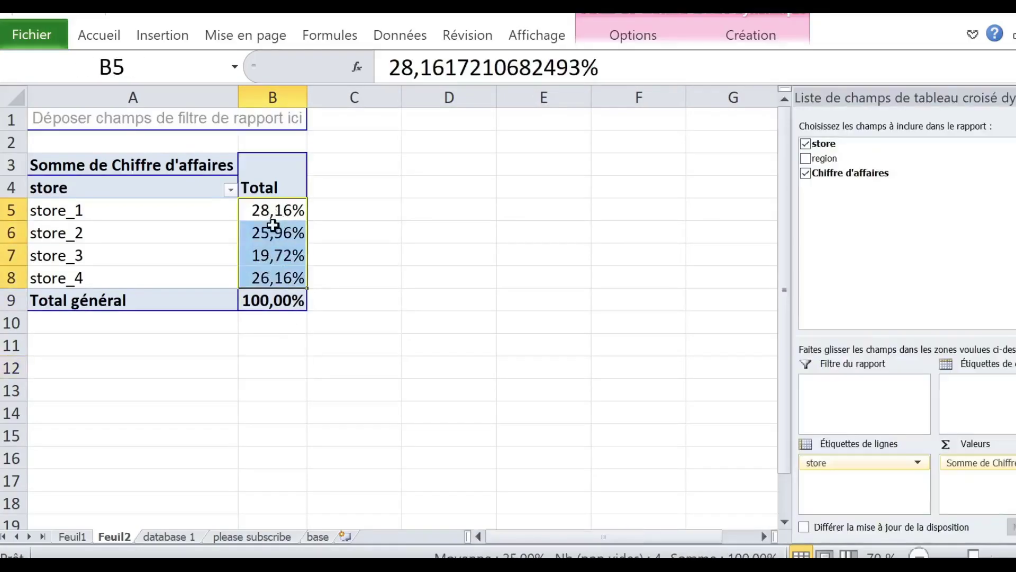
# Step: Format the pivot table's Chiffre d'affaires values as Pourcentage with 0 decimal places
pyautogui.click(270, 210)
pyautogui.rightClick(270, 211)
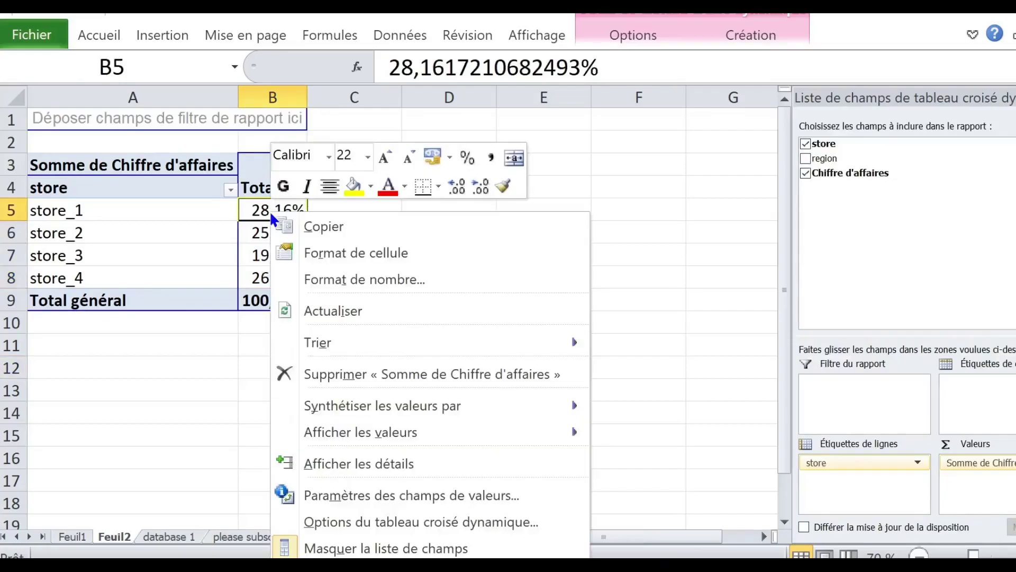
pyautogui.click(358, 277)
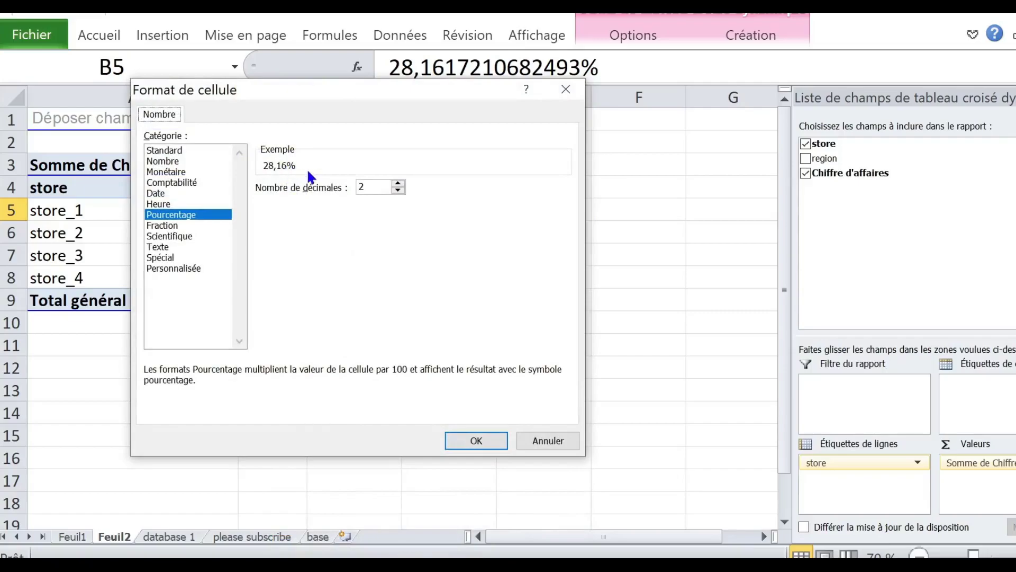
pyautogui.click(159, 204)
pyautogui.click(171, 214)
pyautogui.click(398, 189)
pyautogui.click(398, 190)
pyautogui.click(388, 186)
pyautogui.click(476, 440)
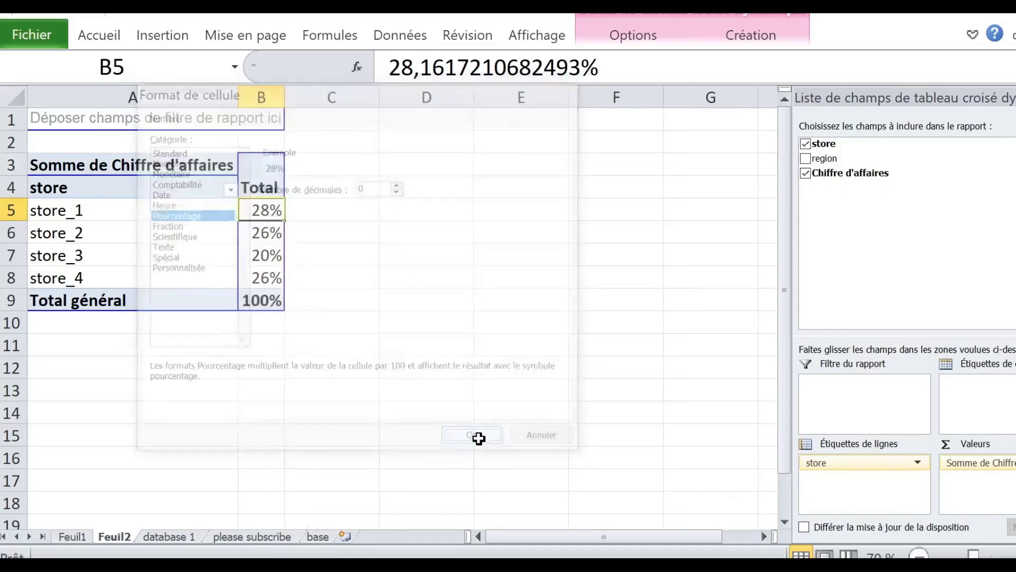
pyautogui.click(496, 220)
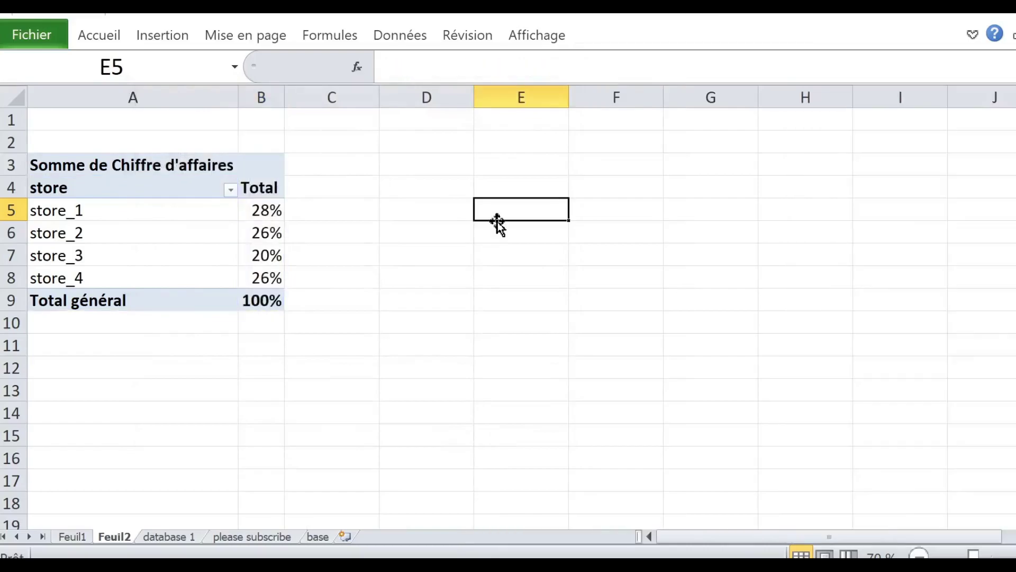
# Step: Set the Chiffre d'affaires value field to show its values with Aucun calcul
pyautogui.moveTo(253, 217)
pyautogui.click(195, 234)
pyautogui.click(267, 210)
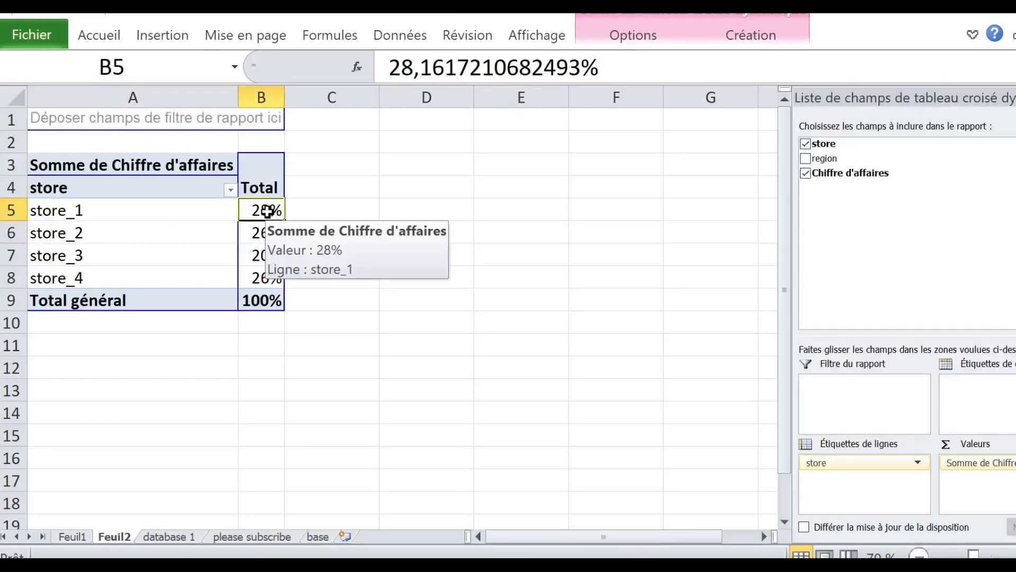
pyautogui.rightClick(267, 212)
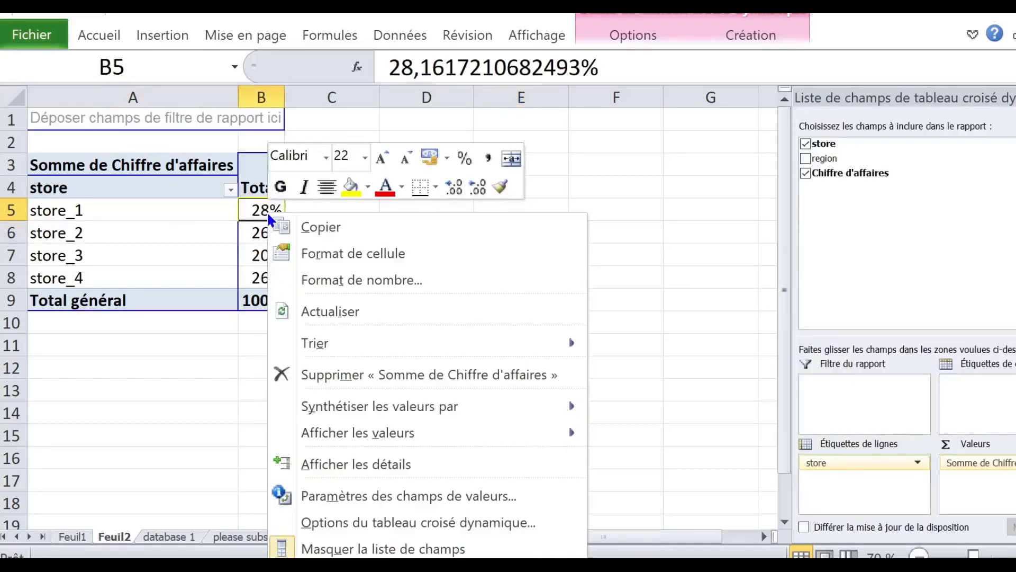
pyautogui.click(431, 495)
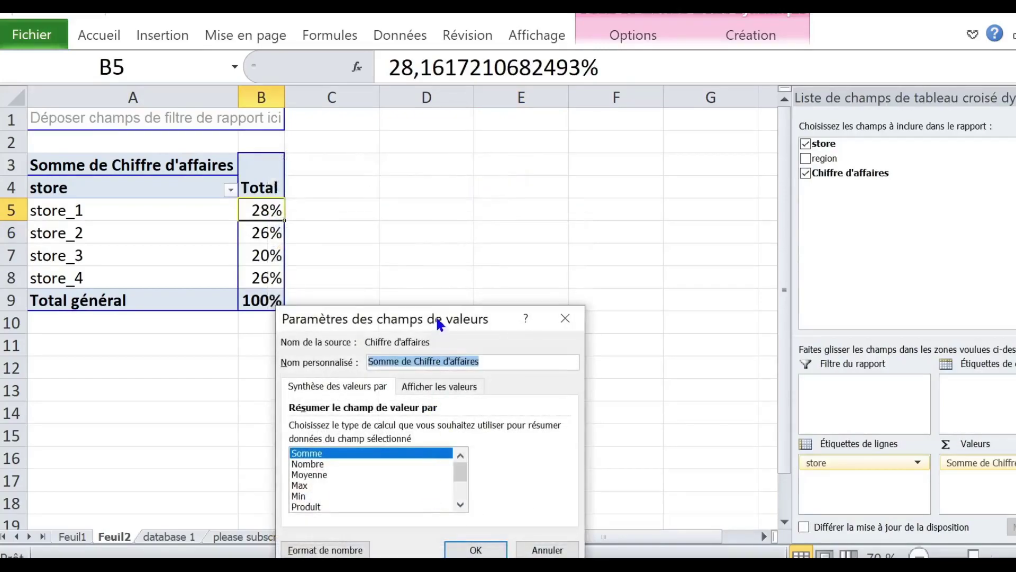
pyautogui.moveTo(439, 322); pyautogui.dragTo(515, 180)
pyautogui.click(500, 242)
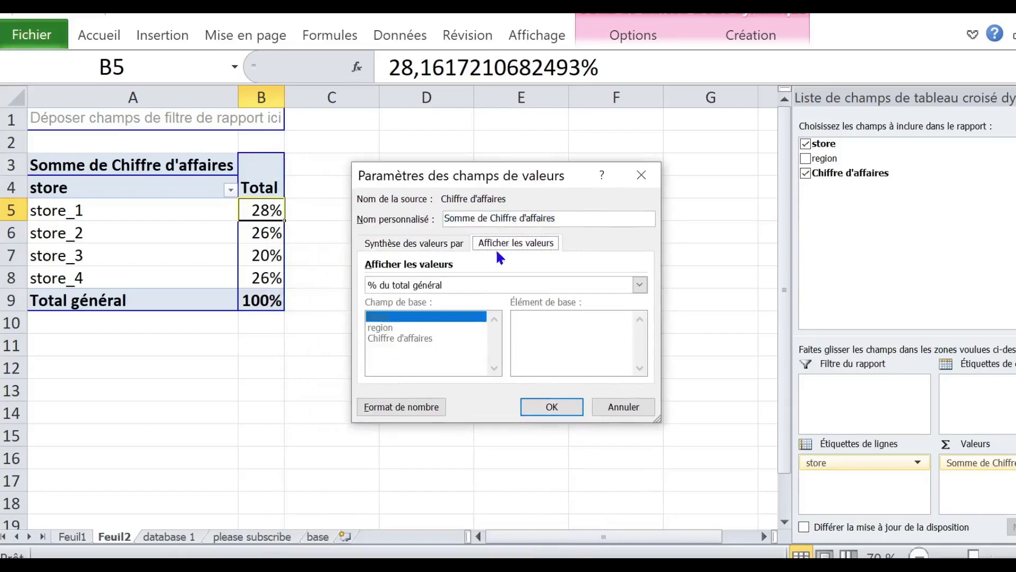
pyautogui.click(500, 284)
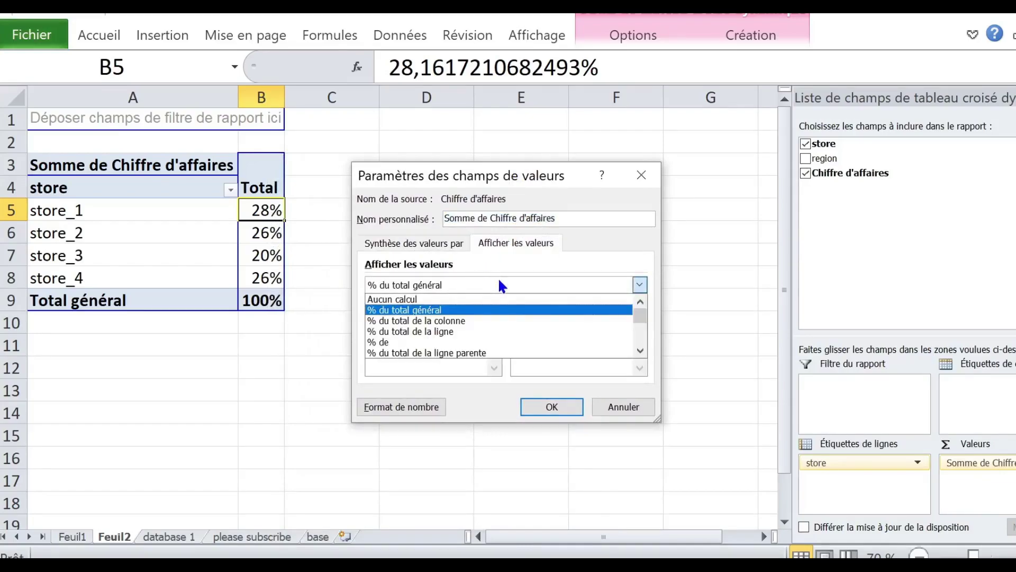
pyautogui.click(443, 291)
pyautogui.click(469, 285)
pyautogui.click(422, 299)
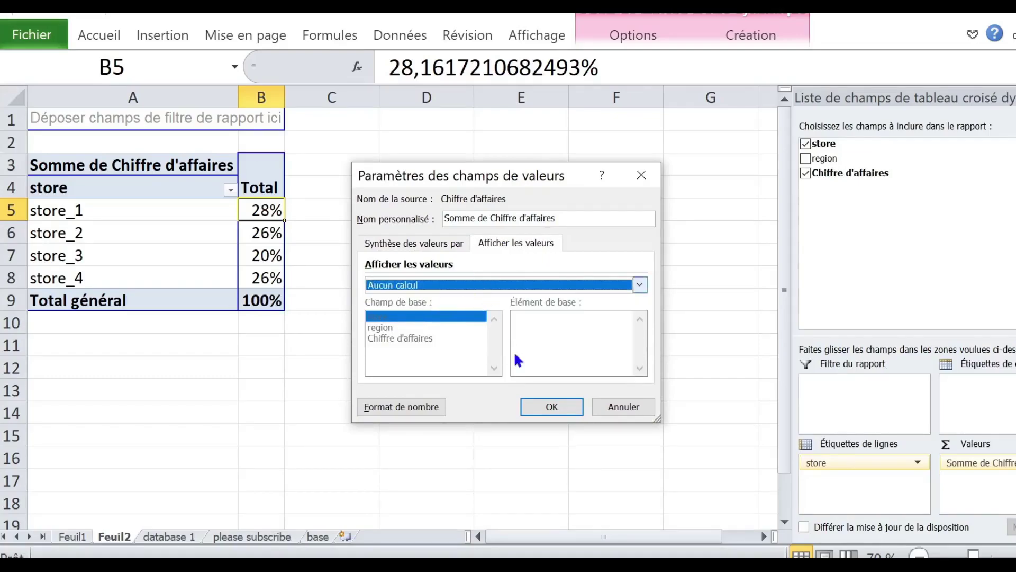
pyautogui.click(535, 403)
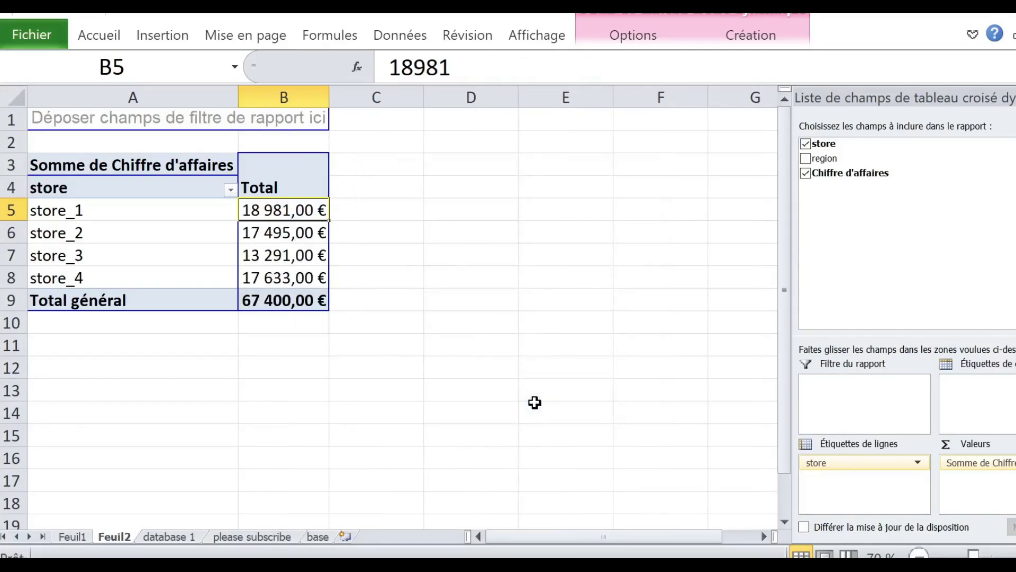
# Step: Summarize the Chiffre d'affaires value field by Max in the value field settings
pyautogui.rightClick(272, 211)
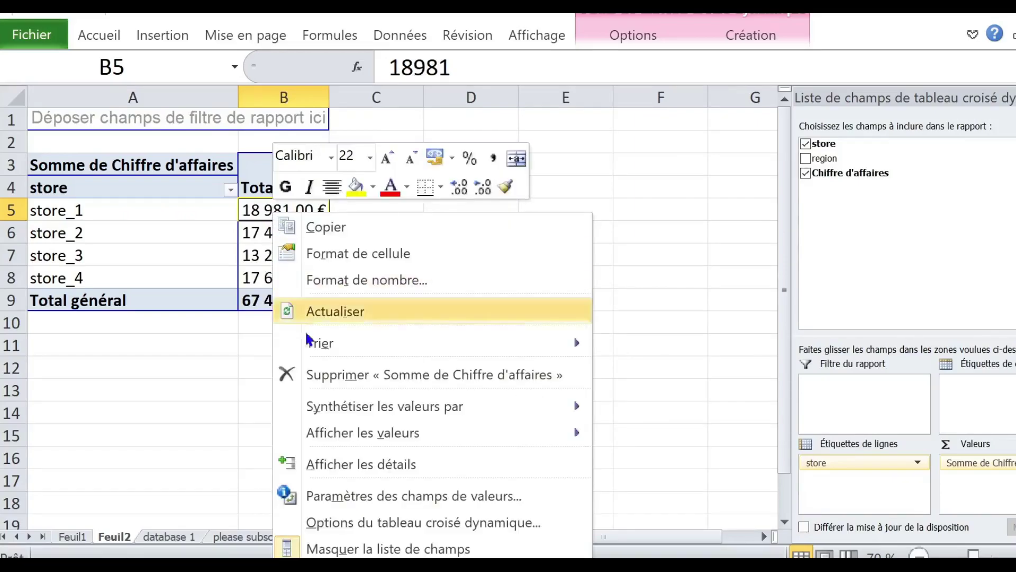
pyautogui.click(385, 496)
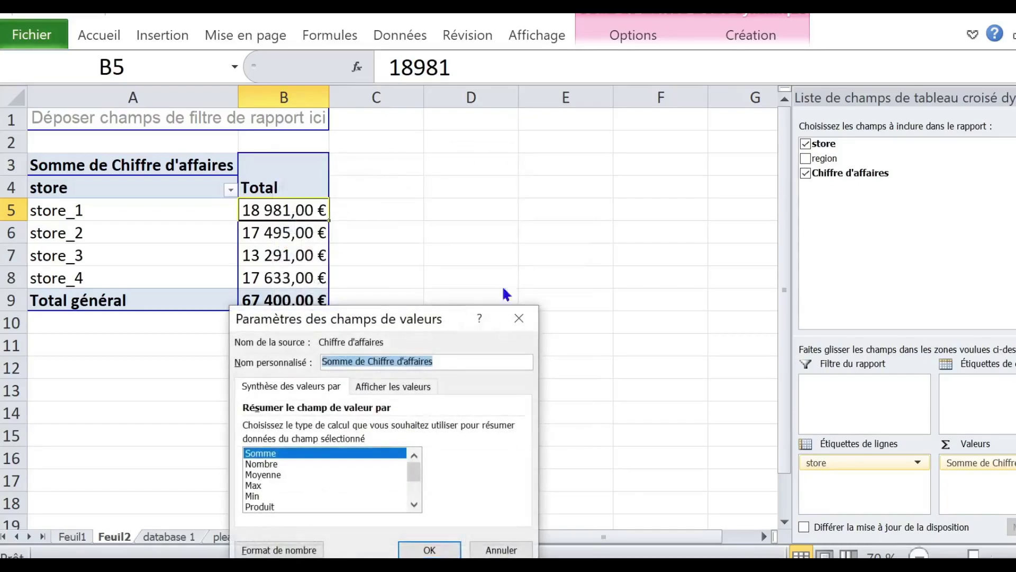
pyautogui.moveTo(405, 323); pyautogui.dragTo(582, 94)
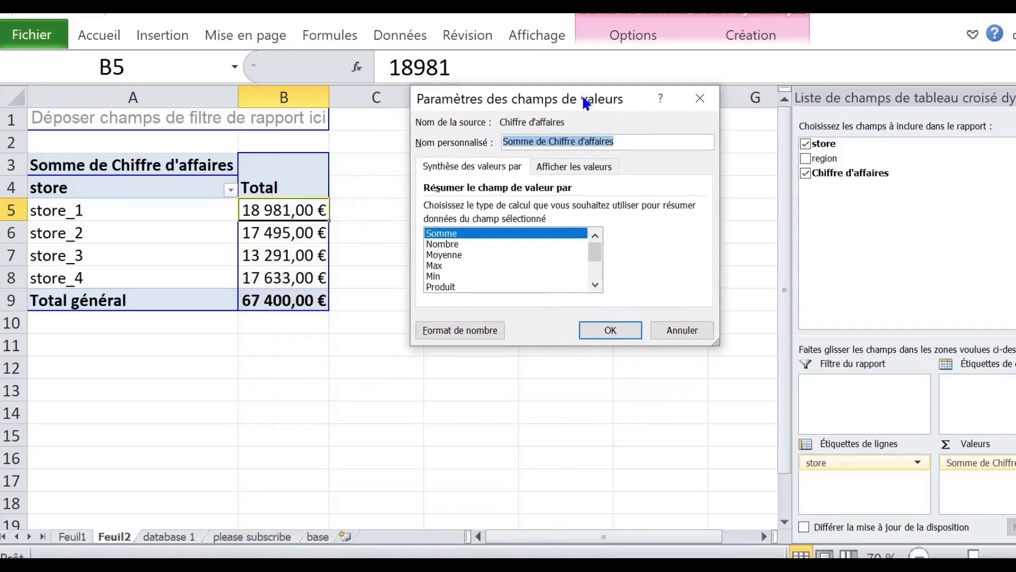
pyautogui.click(437, 261)
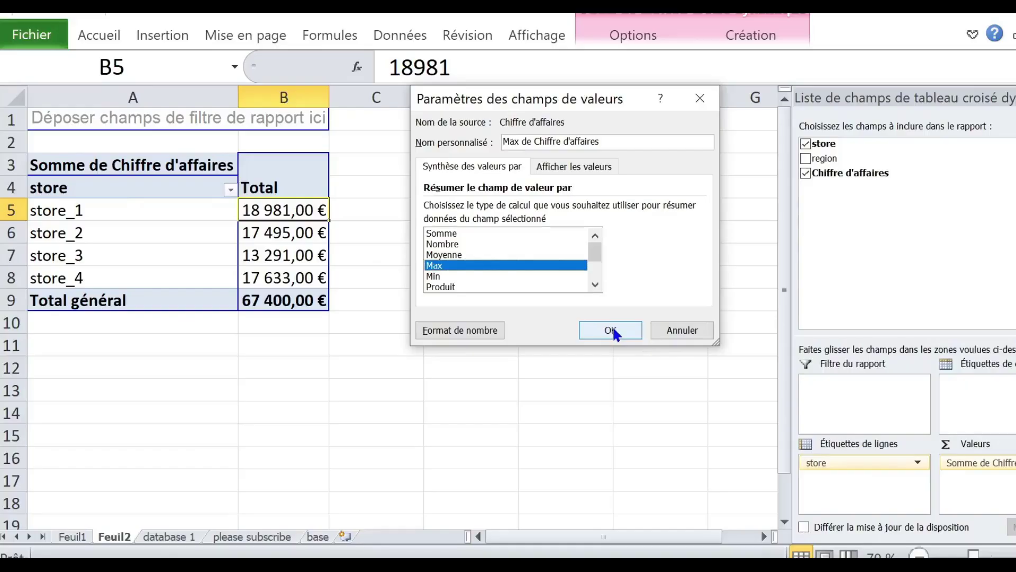
pyautogui.click(609, 564)
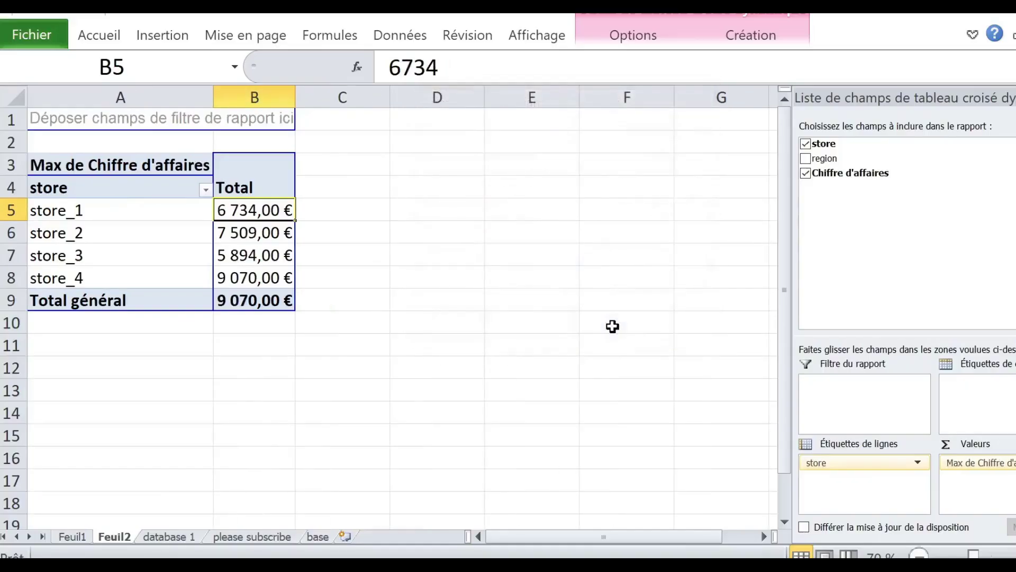
pyautogui.press('Down')
pyautogui.press('Down')
pyautogui.press('Down')
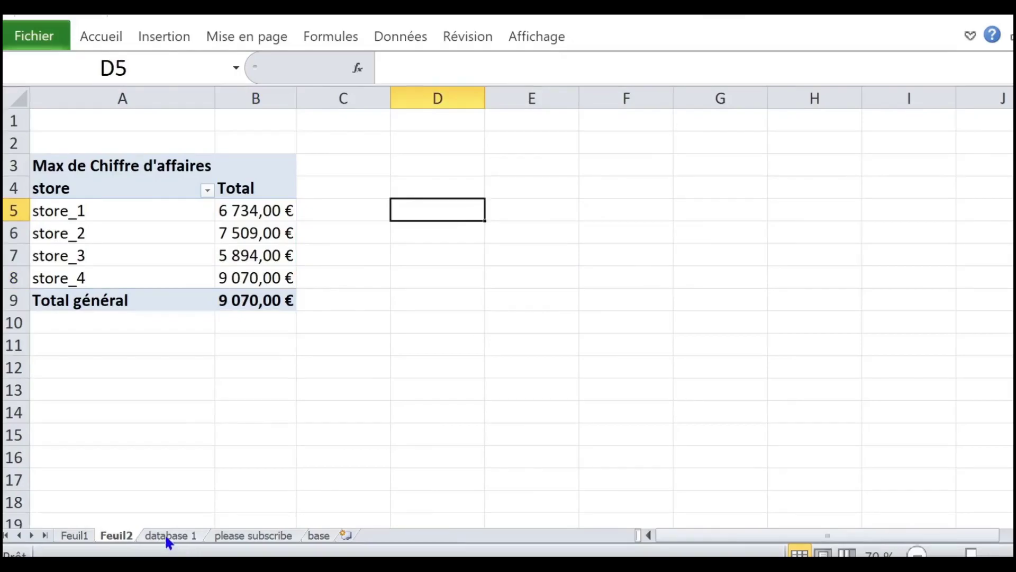
# Step: Create a pivot table on a new worksheet from the range A4:C20 of the database 1 sheet
pyautogui.click(167, 536)
pyautogui.click(209, 247)
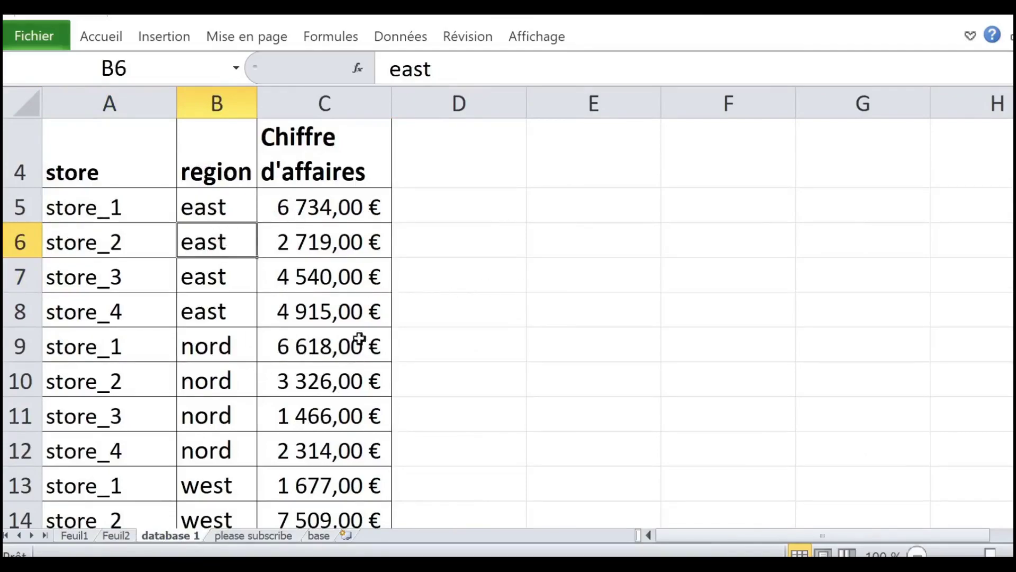
pyautogui.click(217, 307)
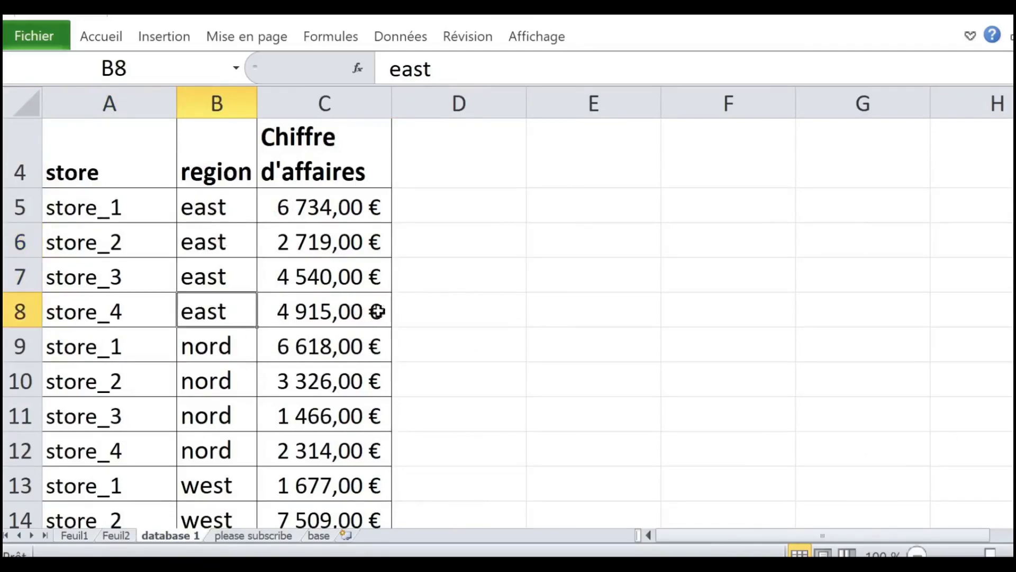
pyautogui.click(161, 42)
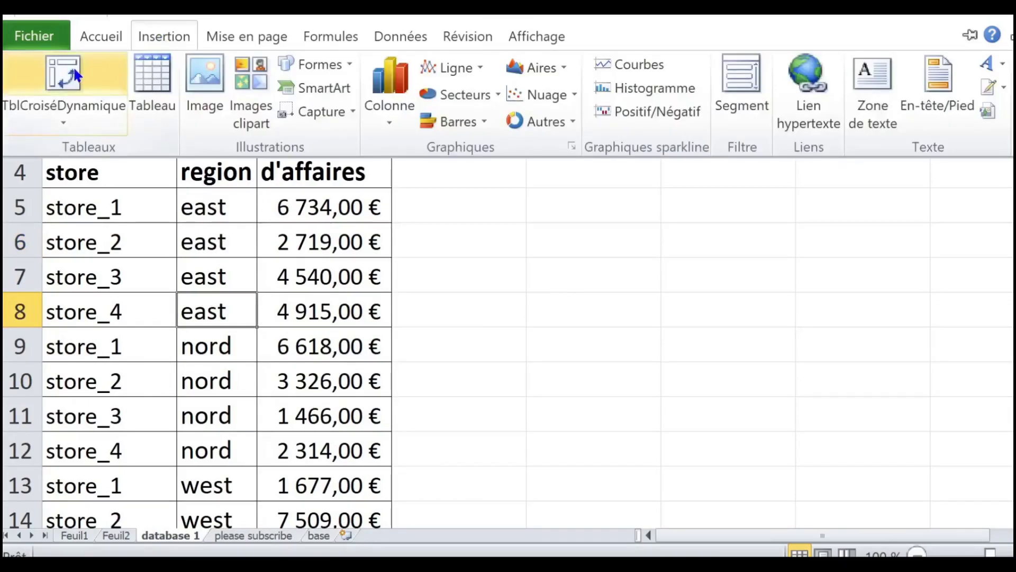
pyautogui.hotkey('ctrl', 'F1')
pyautogui.click(208, 284)
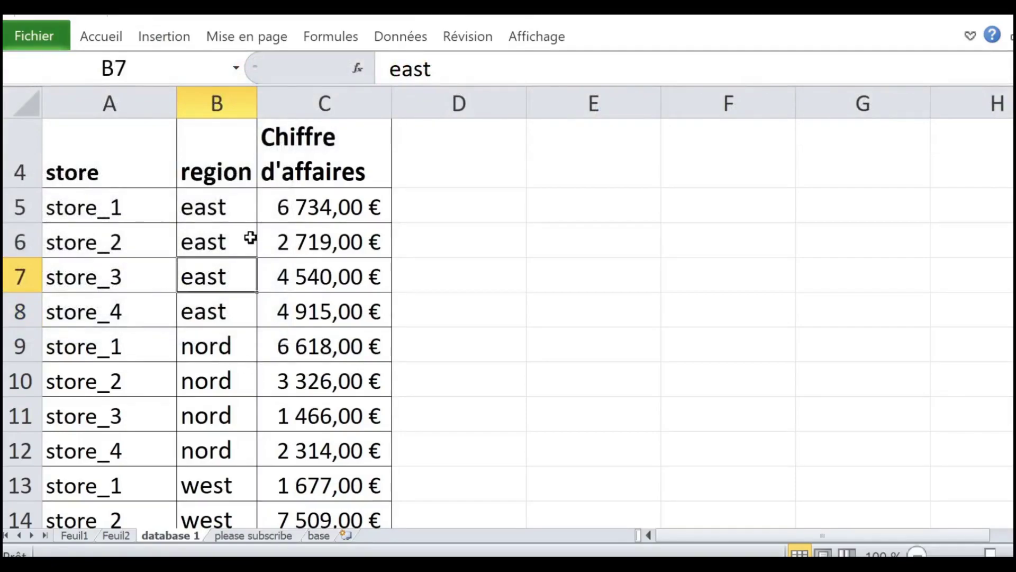
pyautogui.click(164, 42)
pyautogui.click(76, 77)
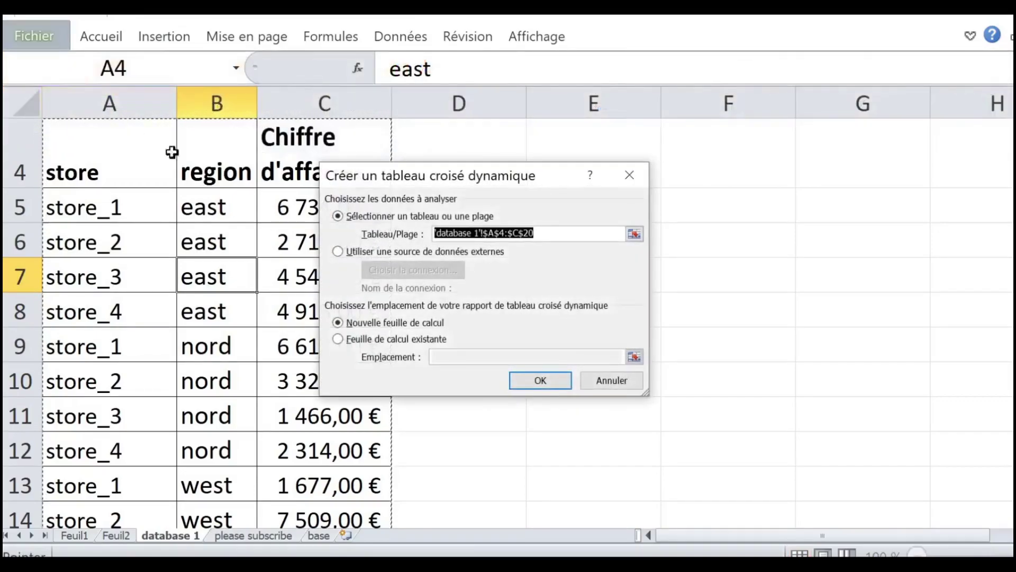
pyautogui.click(539, 382)
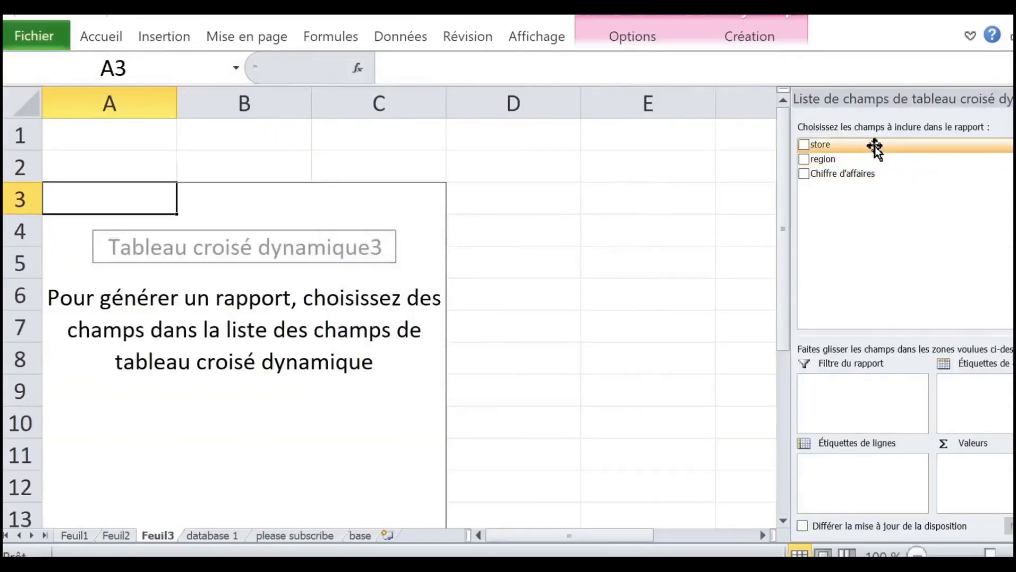
# Step: Place region as the report filter, store as row labels and Chiffre d'affaires as the values of the new pivot table
pyautogui.moveTo(851, 159); pyautogui.dragTo(853, 408)
pyautogui.moveTo(867, 152); pyautogui.dragTo(853, 473)
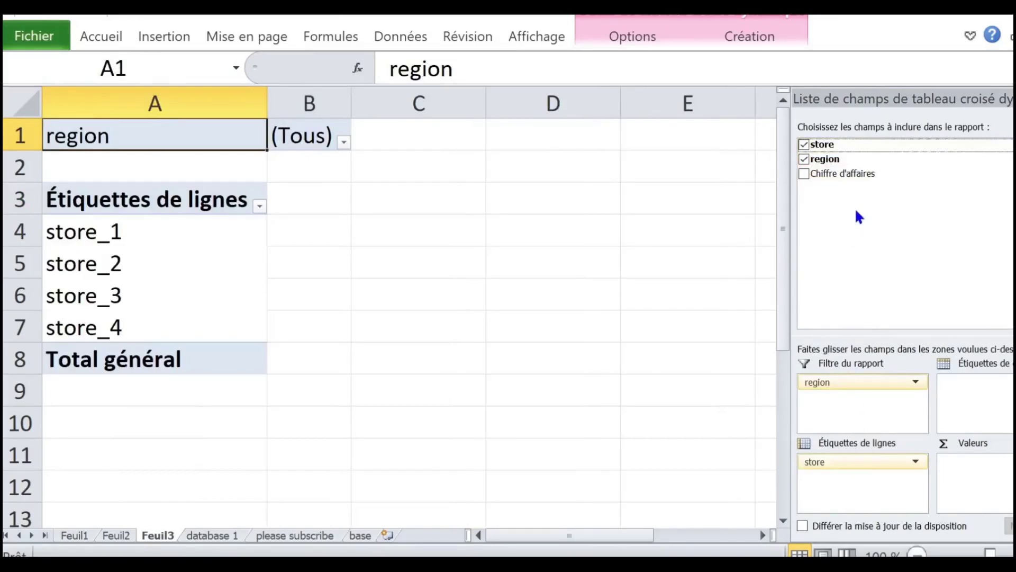
pyautogui.moveTo(857, 173); pyautogui.dragTo(980, 489)
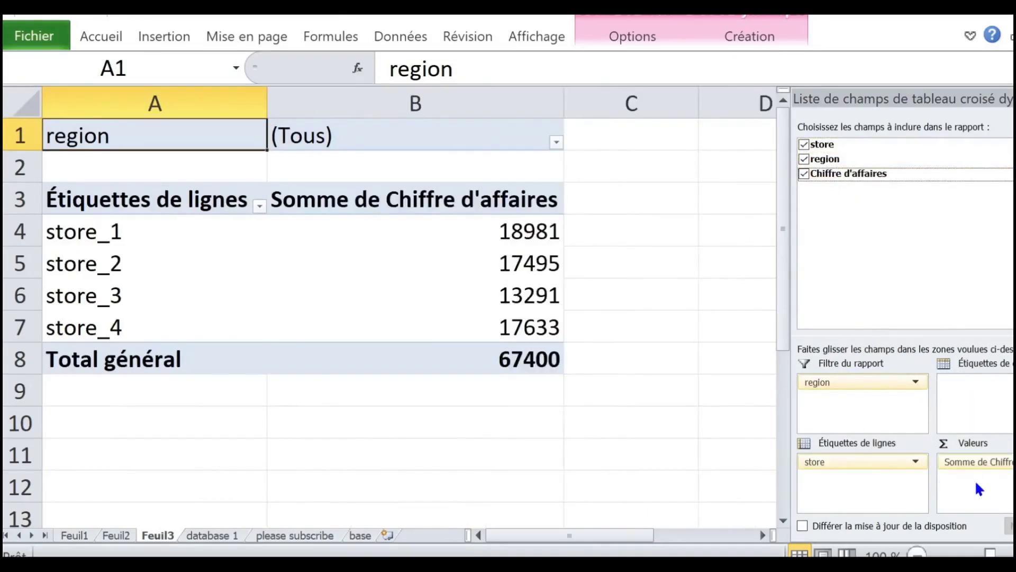
pyautogui.click(469, 231)
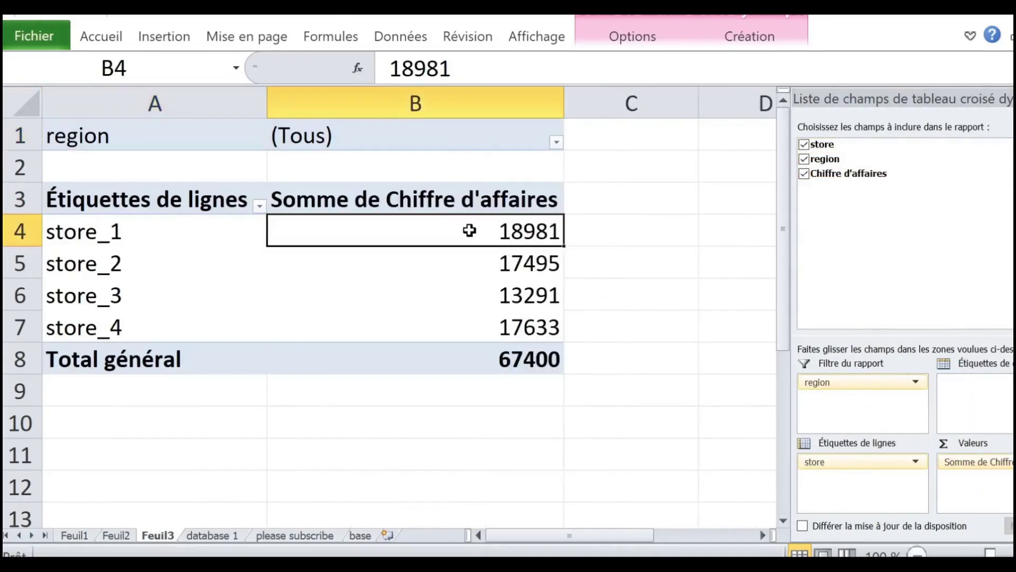
# Step: Filter the pivot table report to the nord region
pyautogui.click(461, 138)
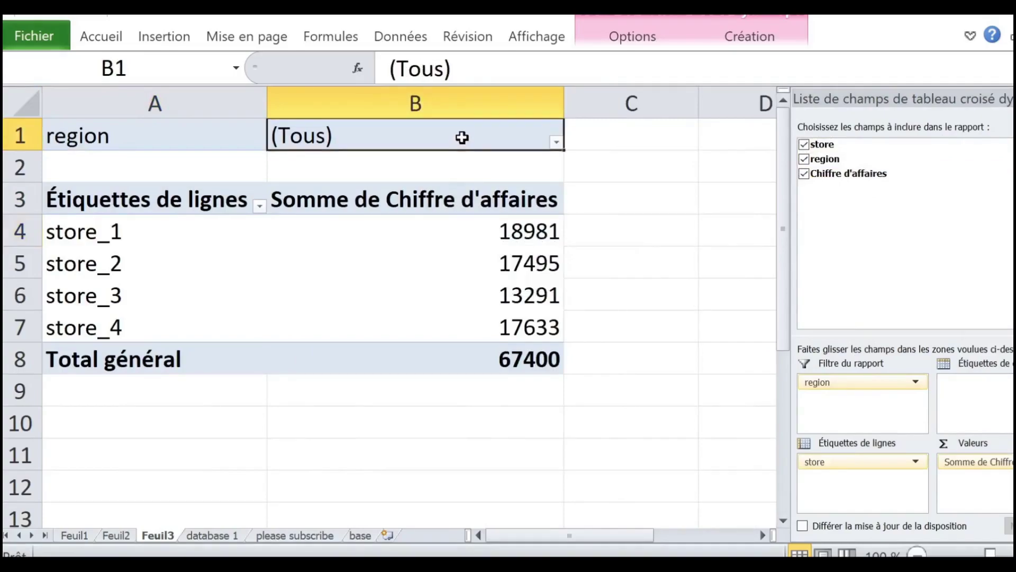
pyautogui.click(556, 141)
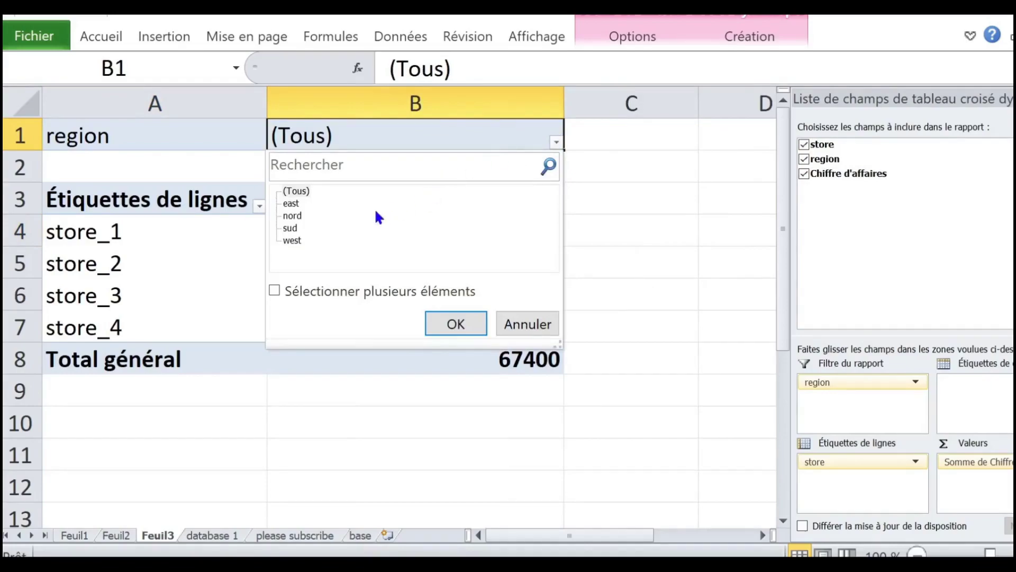
pyautogui.click(296, 206)
pyautogui.click(293, 216)
pyautogui.click(455, 322)
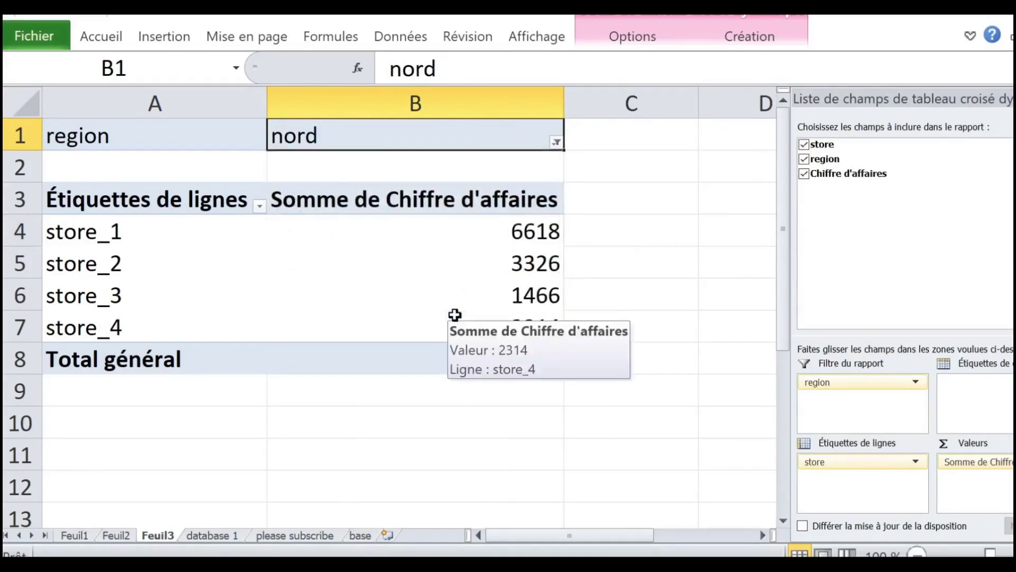
# Step: Switch the pivot table's region filter to sud
pyautogui.click(556, 142)
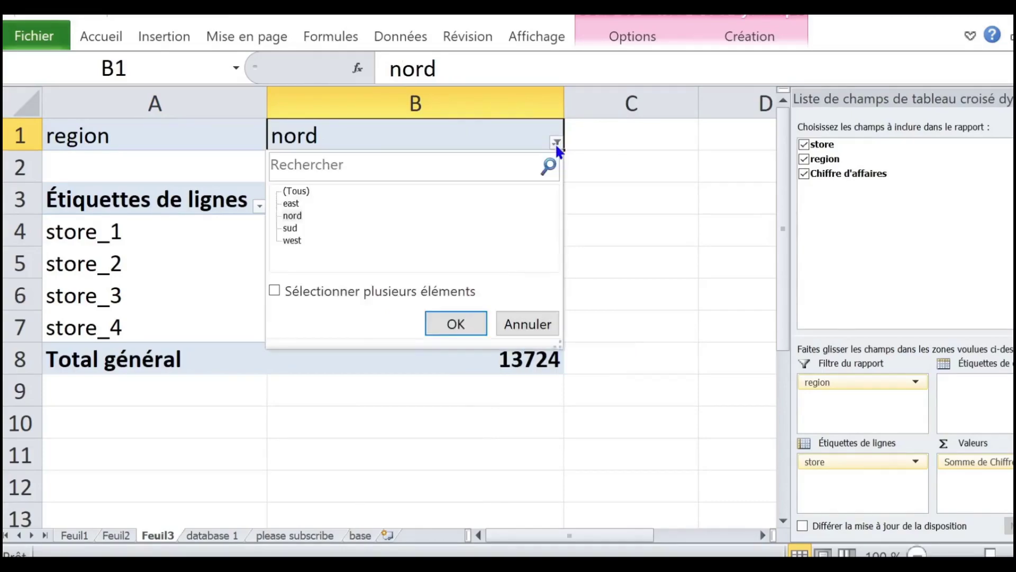
pyautogui.click(295, 228)
pyautogui.click(454, 323)
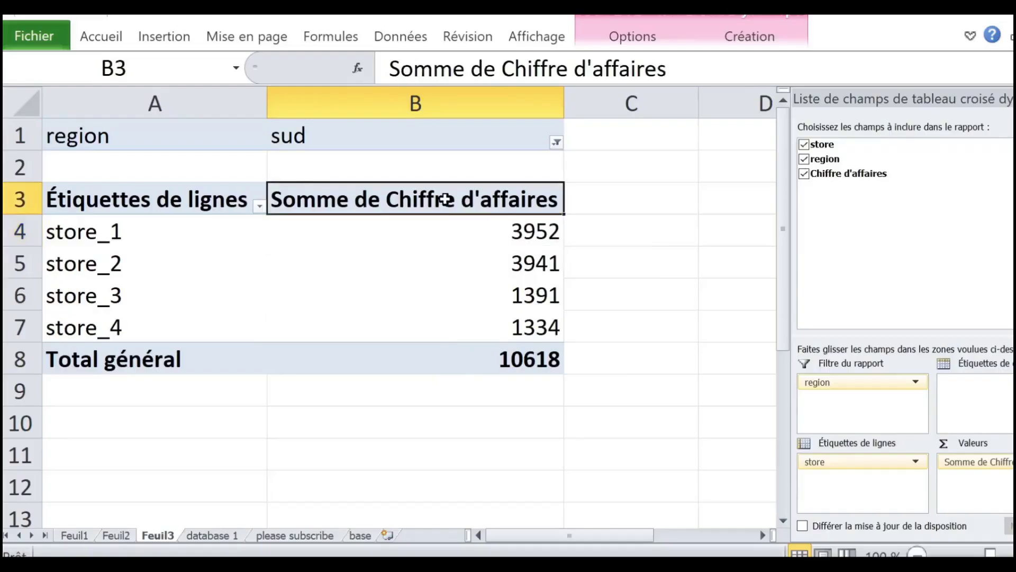
# Step: Change the pivot table's report layout to tabular form
pyautogui.click(386, 245)
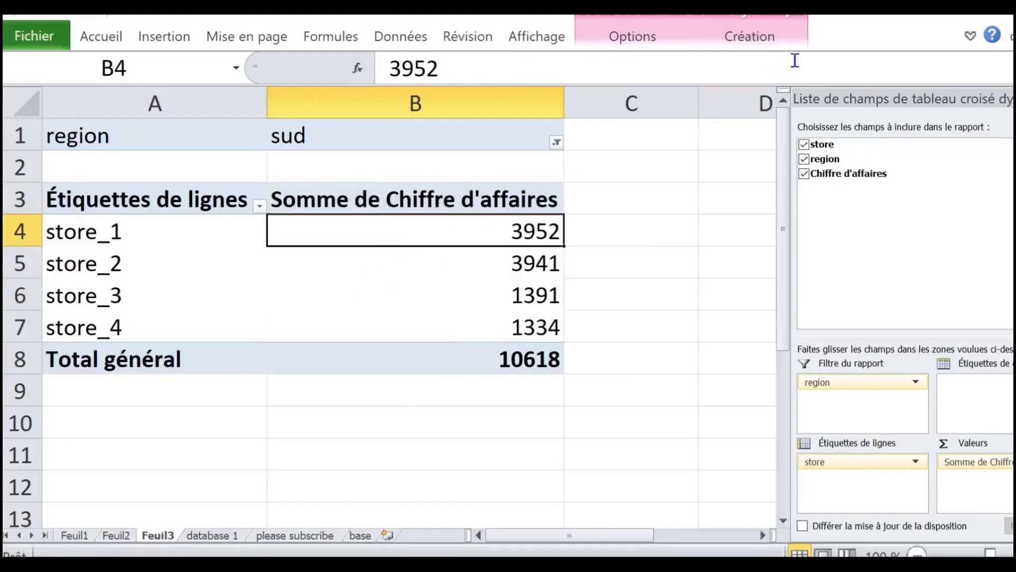
pyautogui.click(760, 37)
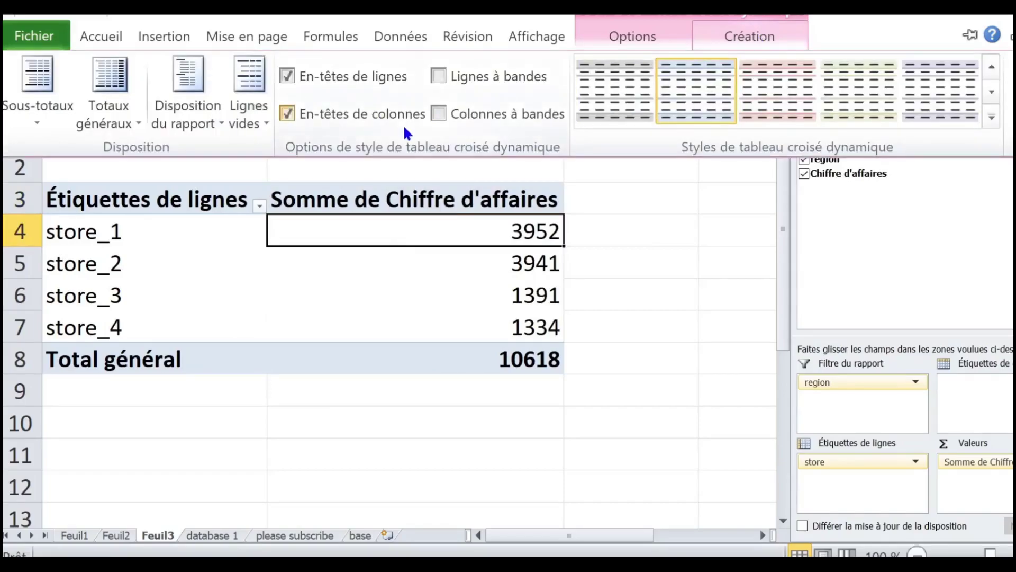
pyautogui.click(211, 118)
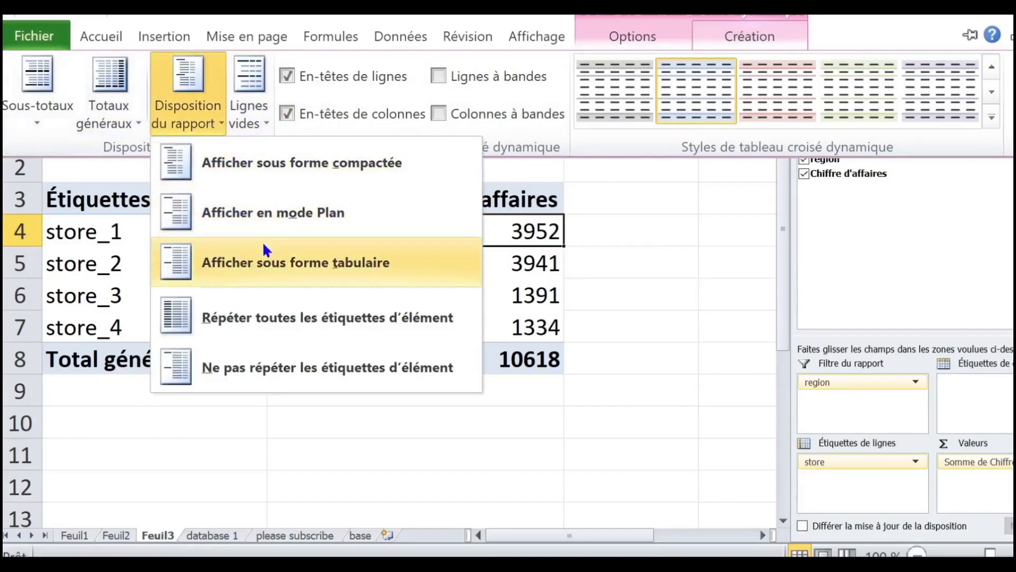
pyautogui.click(276, 253)
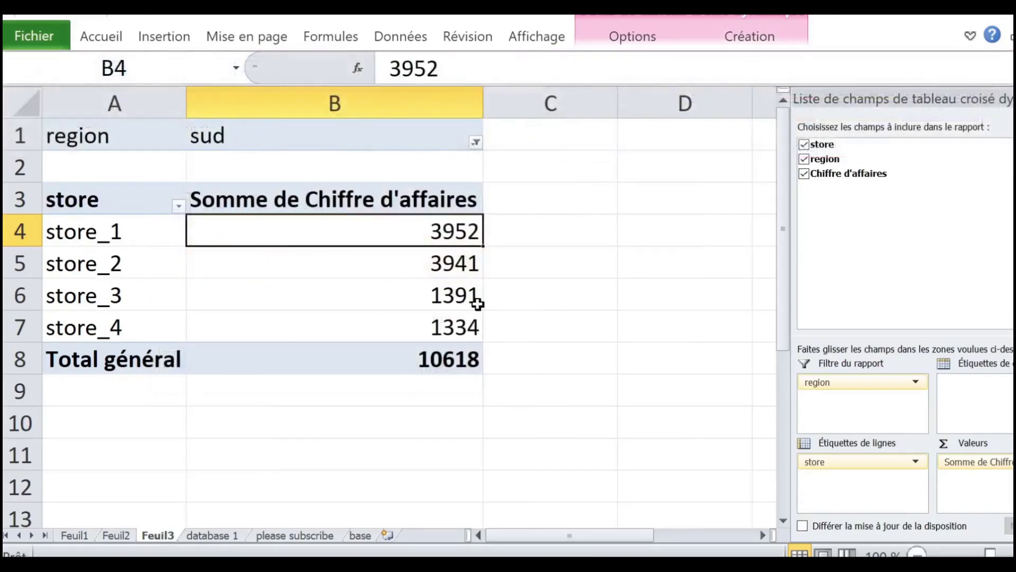
pyautogui.click(319, 300)
pyautogui.click(393, 258)
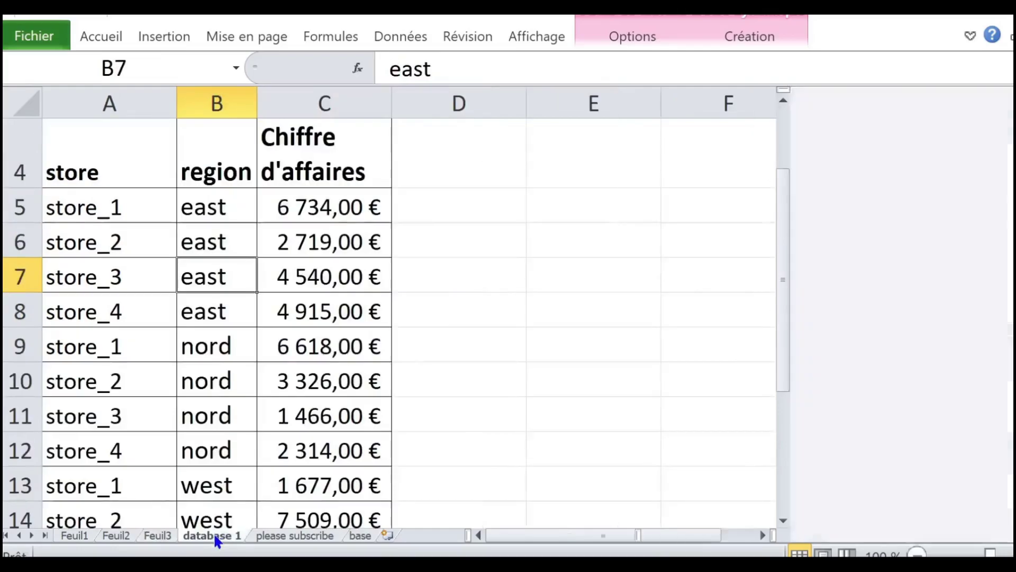
# Step: Review the region and revenue entries of the source data on the database 1 sheet
pyautogui.click(214, 535)
pyautogui.click(227, 209)
pyautogui.click(345, 208)
pyautogui.click(329, 287)
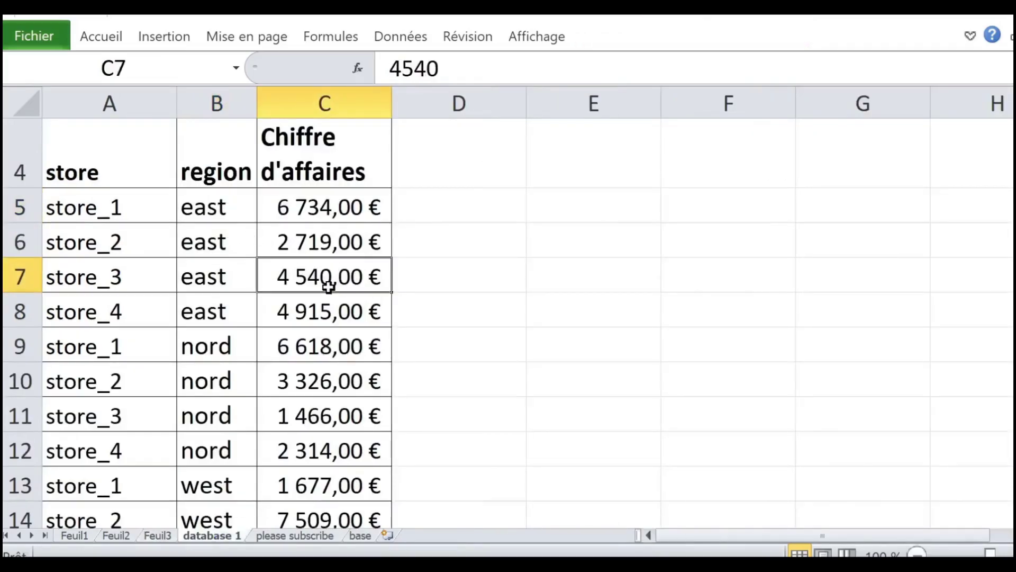
# Step: View the banner on the please subscribe sheet
pyautogui.click(304, 535)
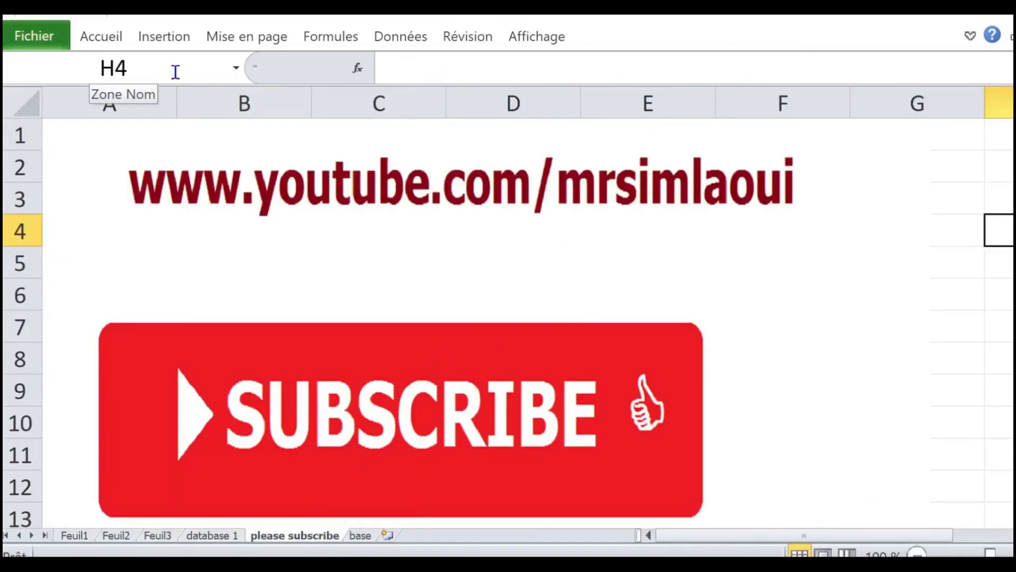
pyautogui.moveTo(1014, 290); pyautogui.dragTo(1014, 311)
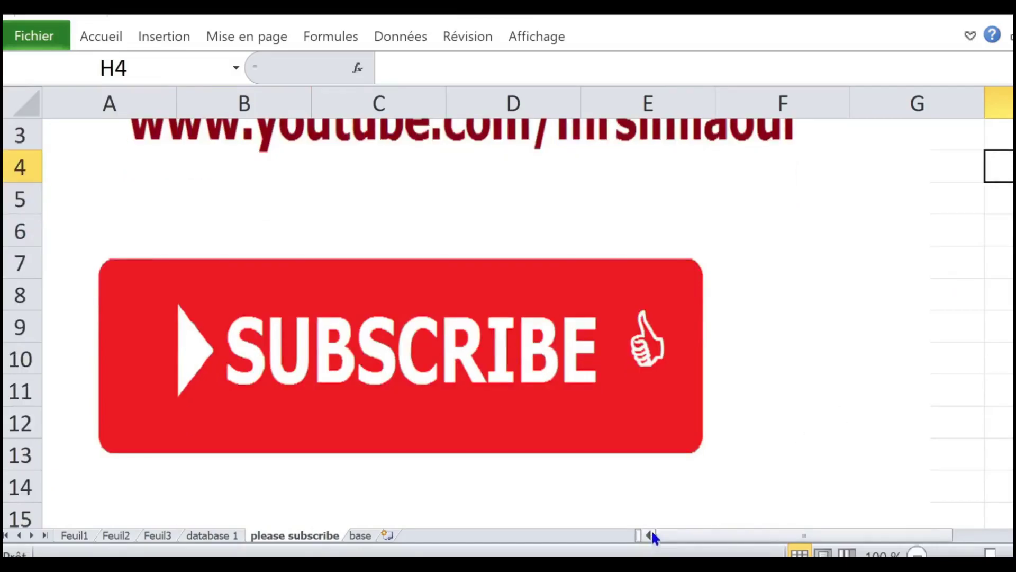
pyautogui.scroll(1, 672, 471)
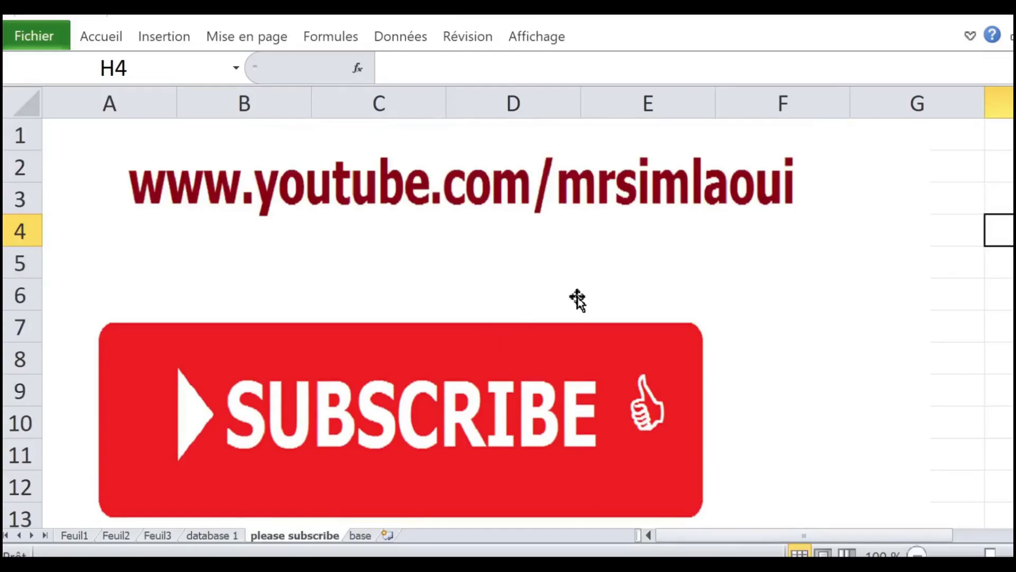